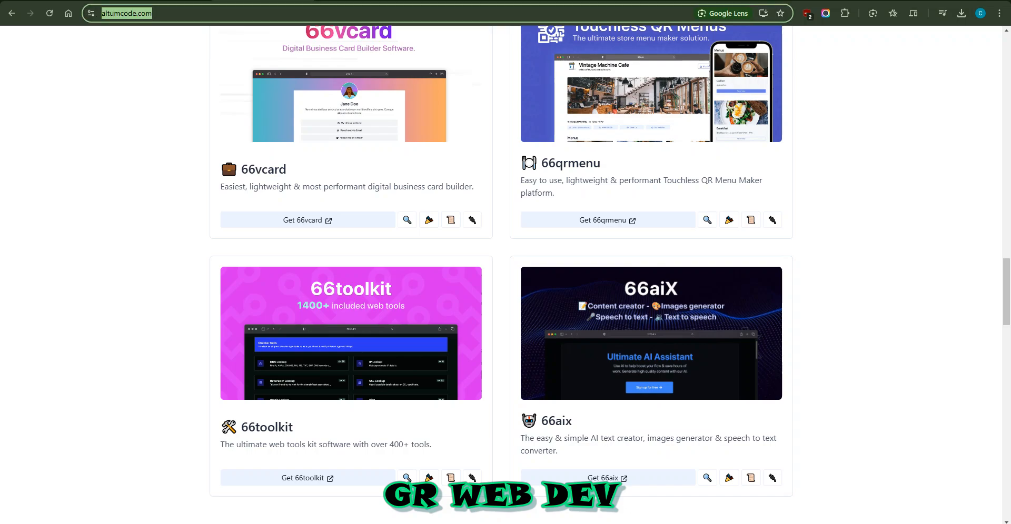
Scroll down to the 66aix product card, then jump back to the top of the page
scroll(505, 273, "down", 4)
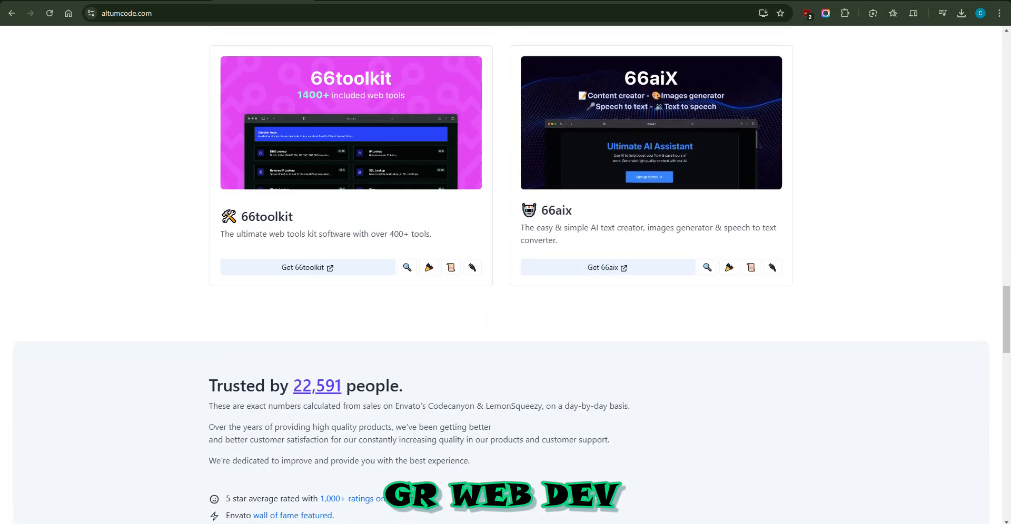
scroll(228, 287, "up", 8)
key("Home")
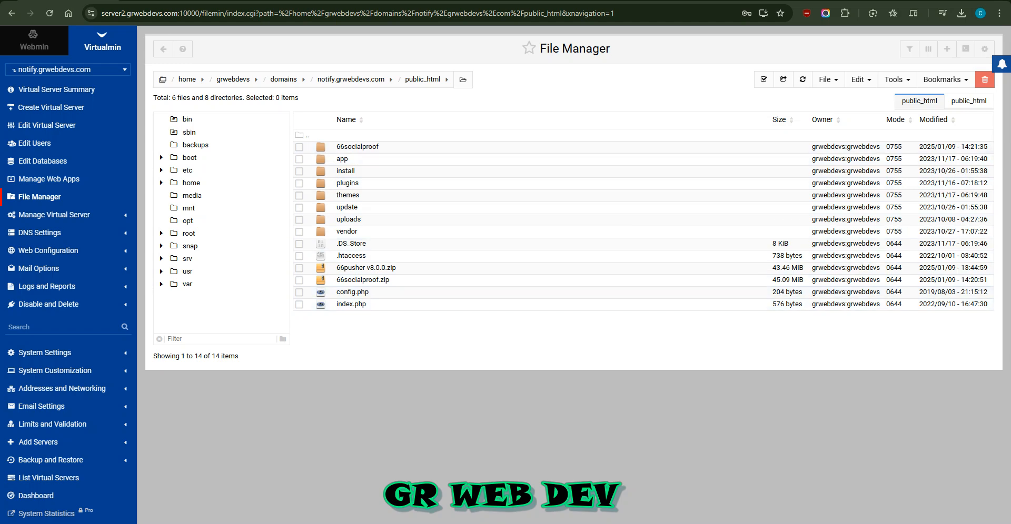
Select and permanently delete all 14 items in the public_html folder
left_click(763, 79)
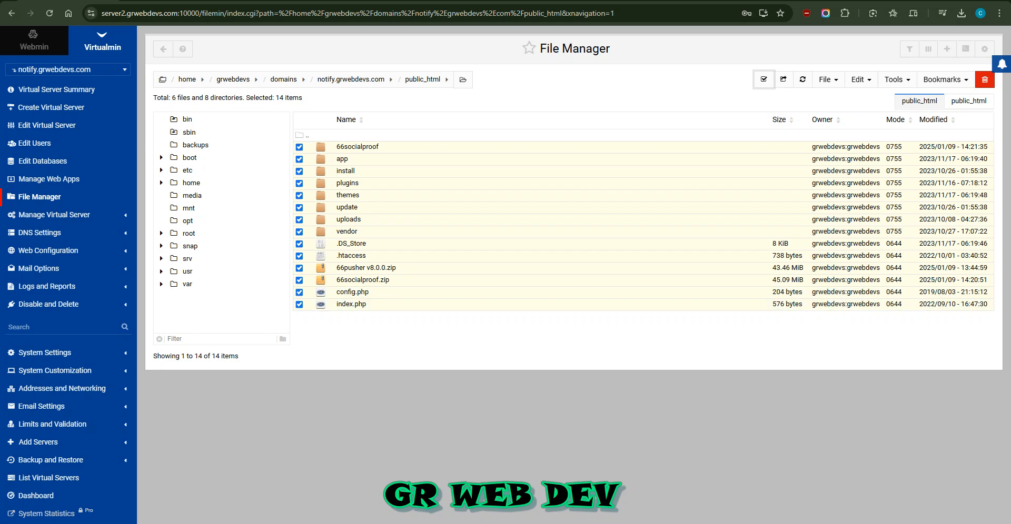
left_click(860, 80)
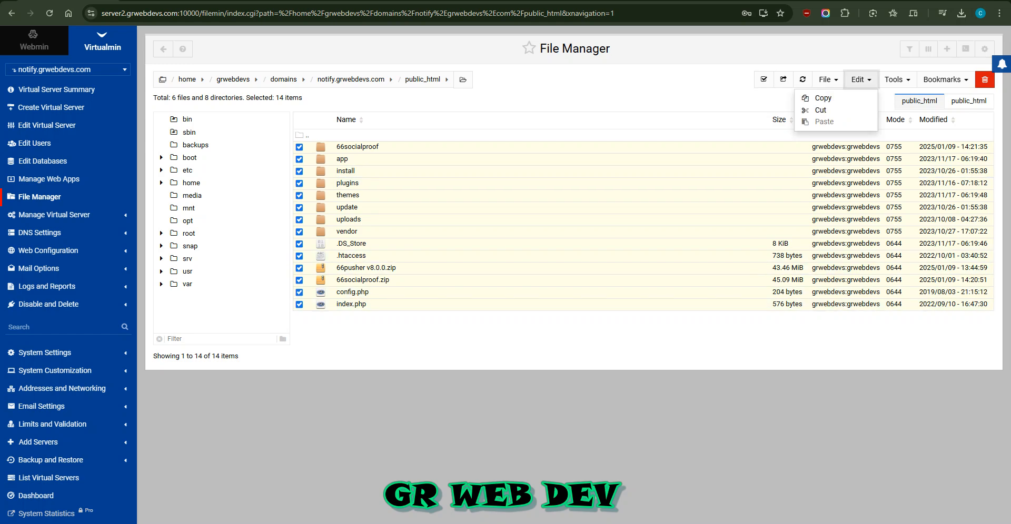
left_click(861, 79)
left_click(828, 80)
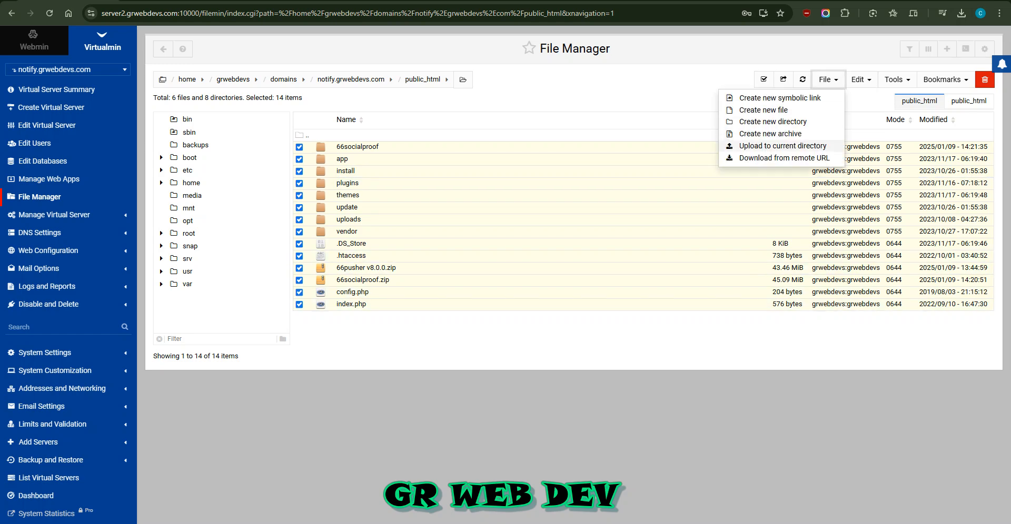
left_click(984, 79)
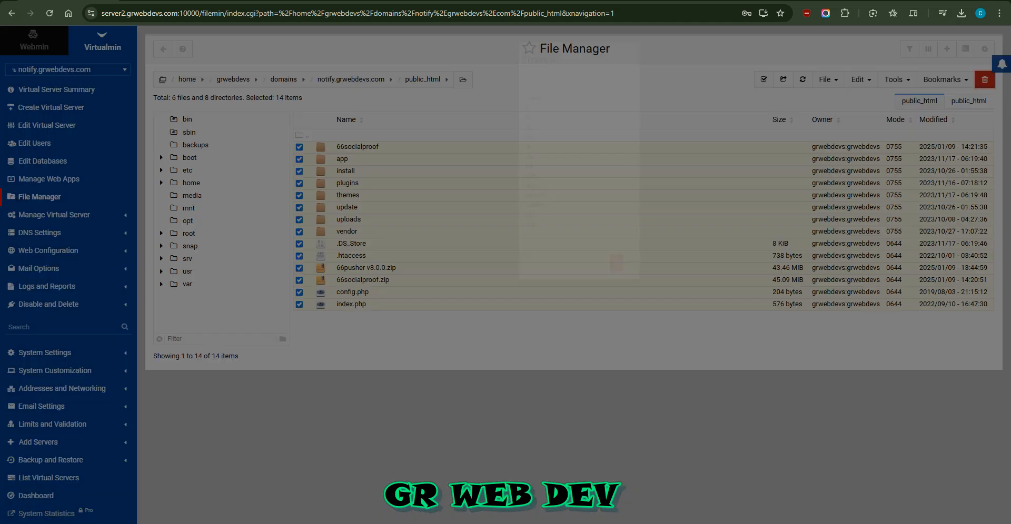
left_click(675, 265)
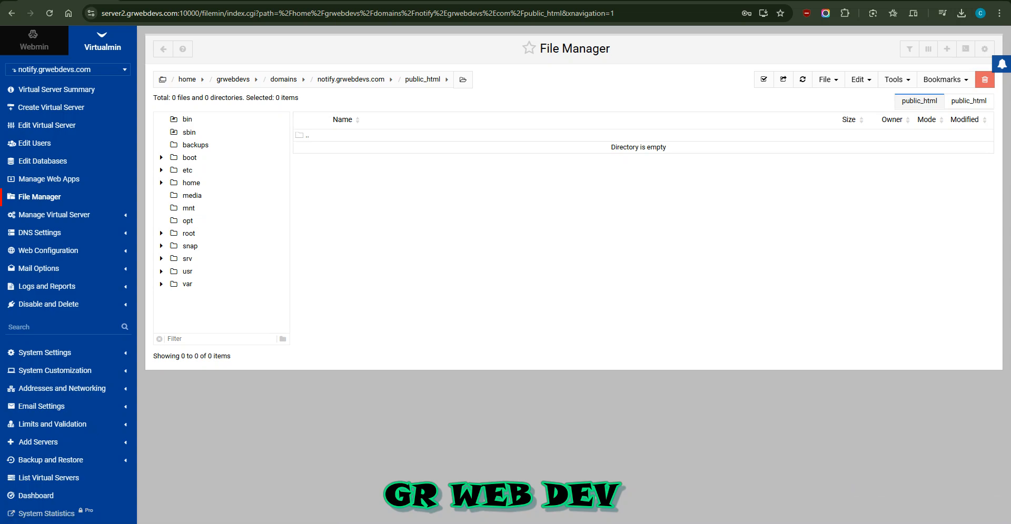
Start an upload into public_html and switch to the local script archives folder
left_click(826, 80)
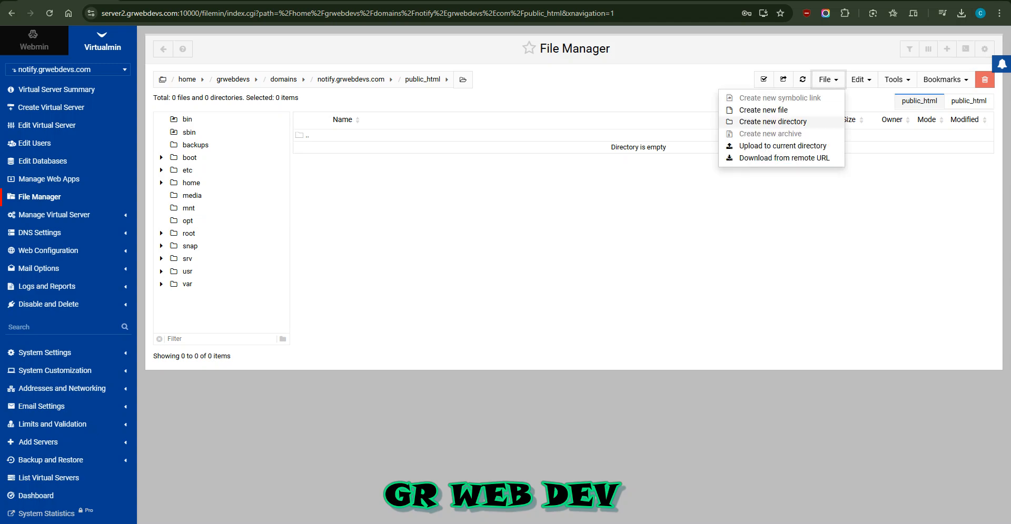
left_click(783, 146)
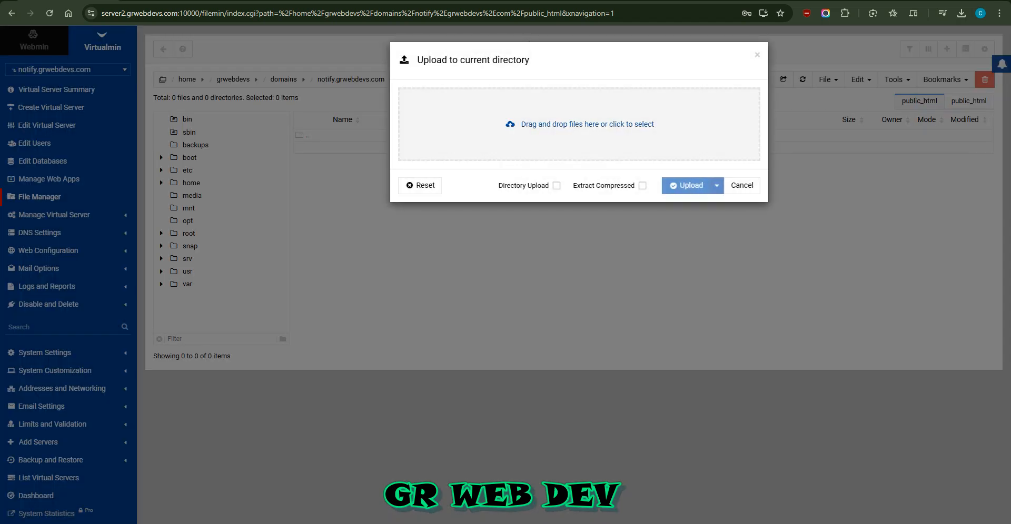
key("alt+Tab")
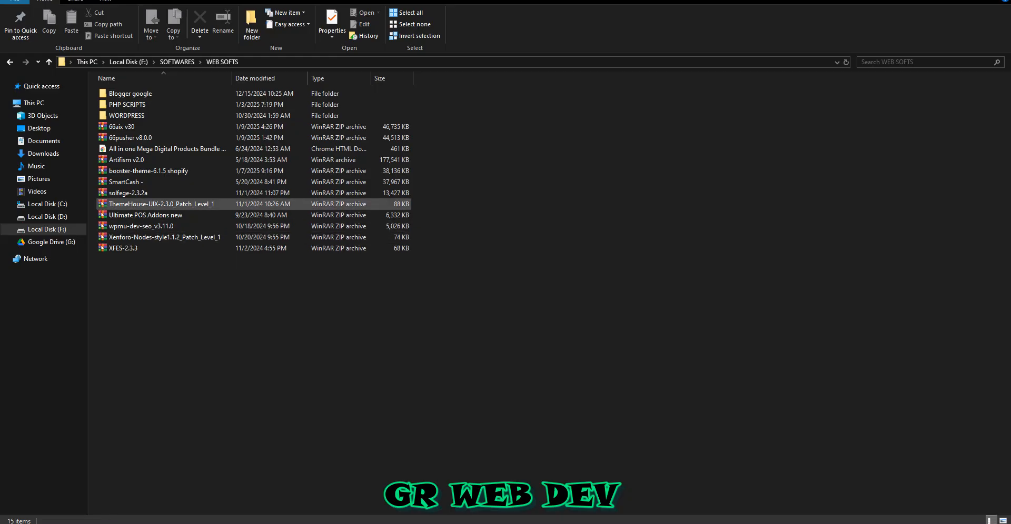
Drag the 66aix v30 archive from WEB SOFTS into the upload area and start uploading it
left_click(130, 138)
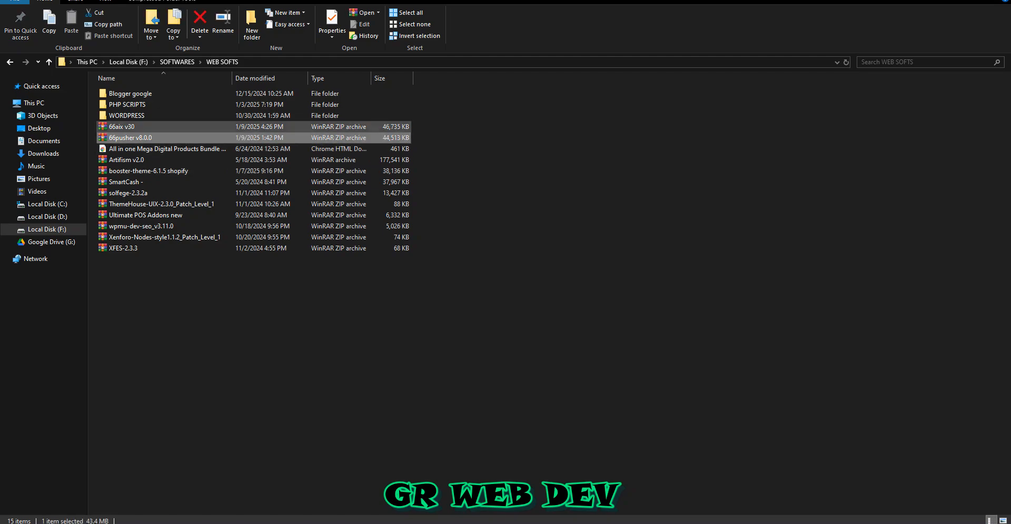
left_click_drag(121, 126, 529, 124)
left_click(686, 186)
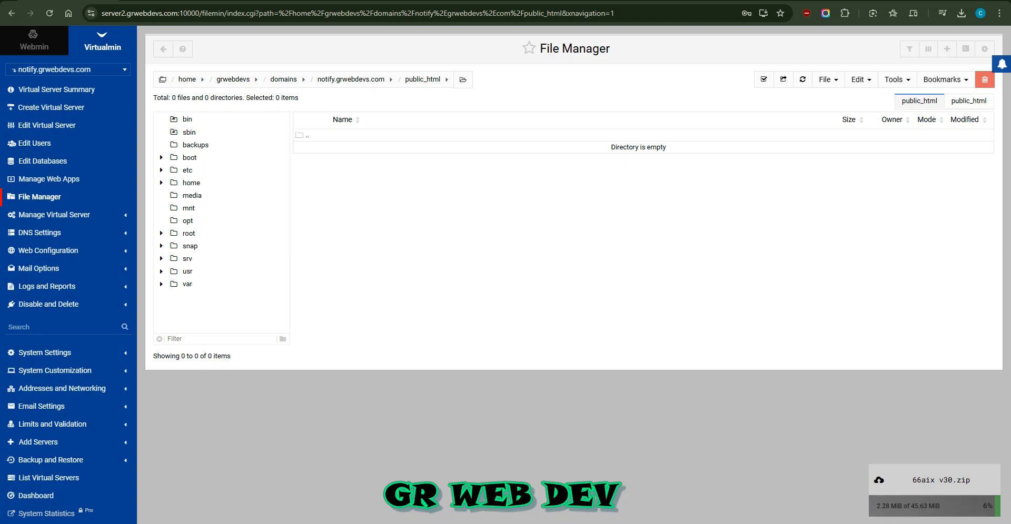
Open the domain's Edit Databases page in a new browser tab and view it
right_click(60, 162)
left_click(101, 175)
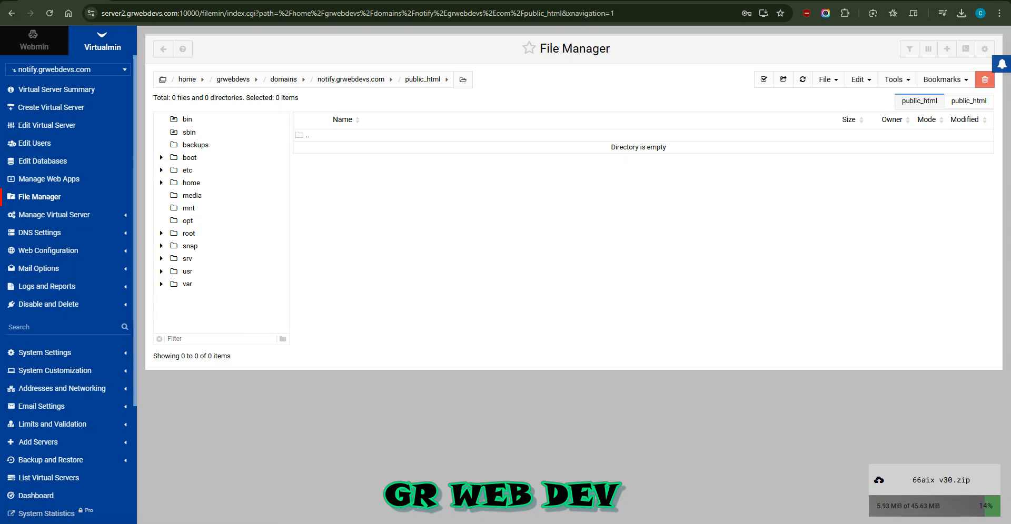
left_click(151, 1)
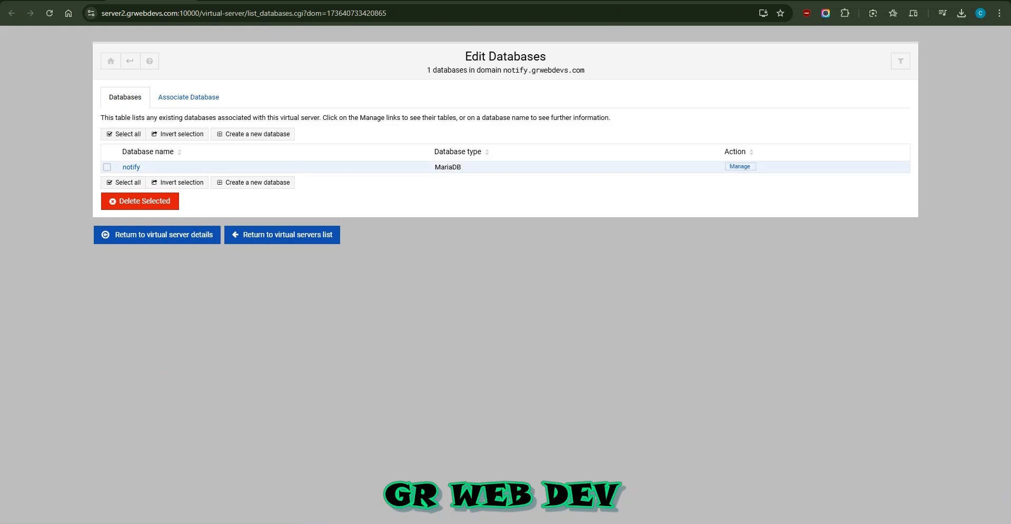
Delete the existing notify database and return to the database list
left_click(107, 167)
left_click(140, 201)
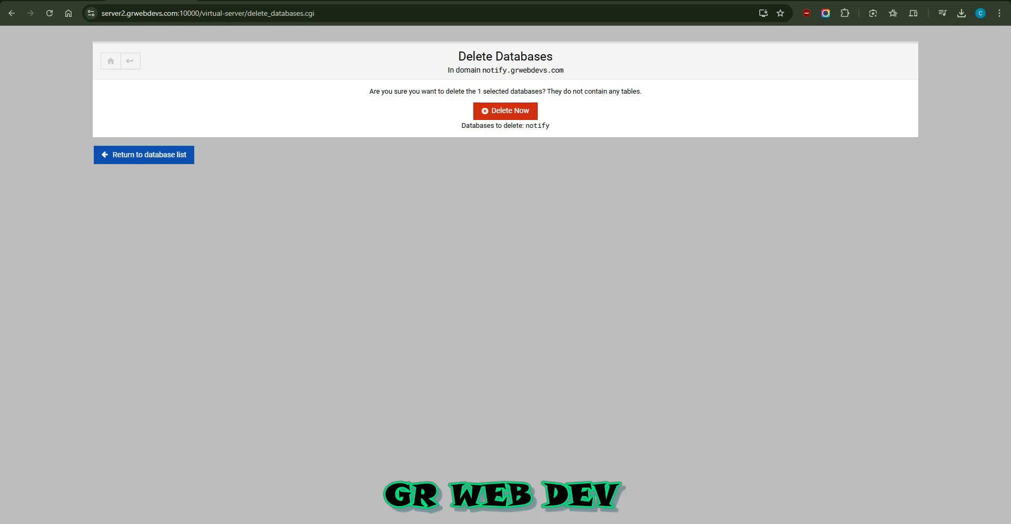
left_click(505, 111)
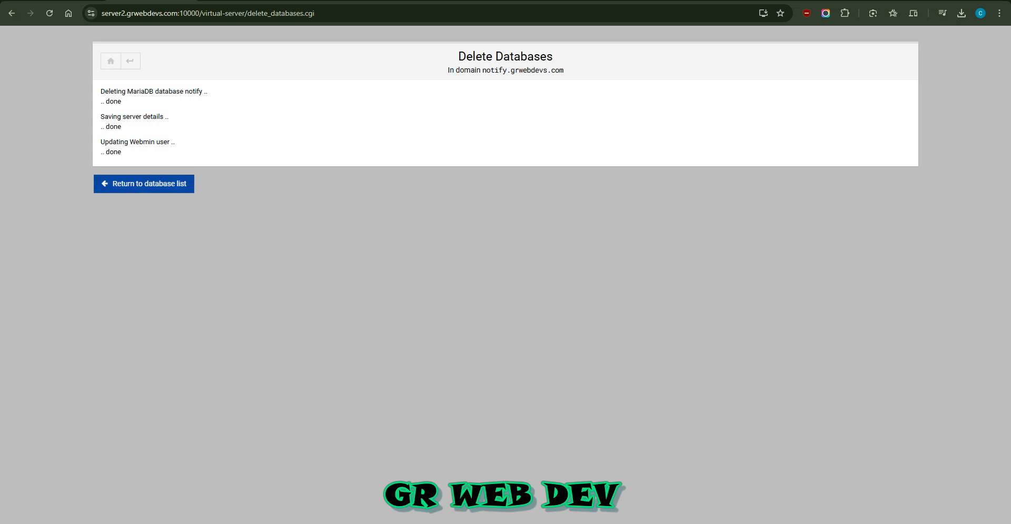
left_click(144, 184)
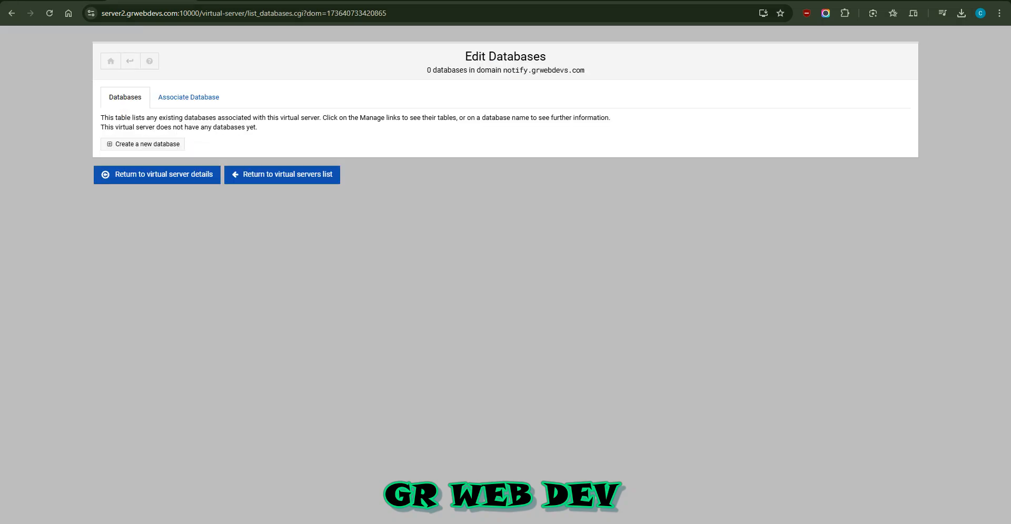
Create a new database named notify
left_click(143, 144)
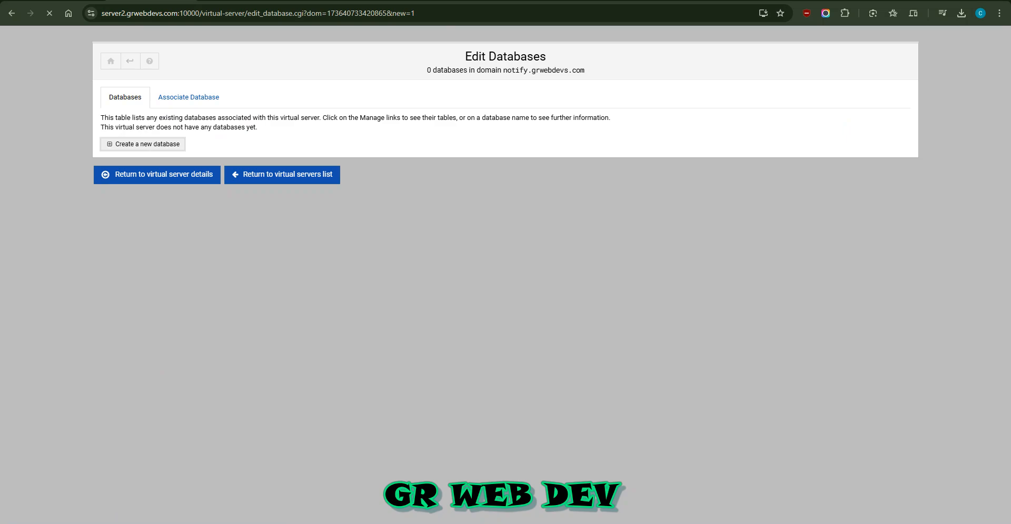
left_click(165, 125)
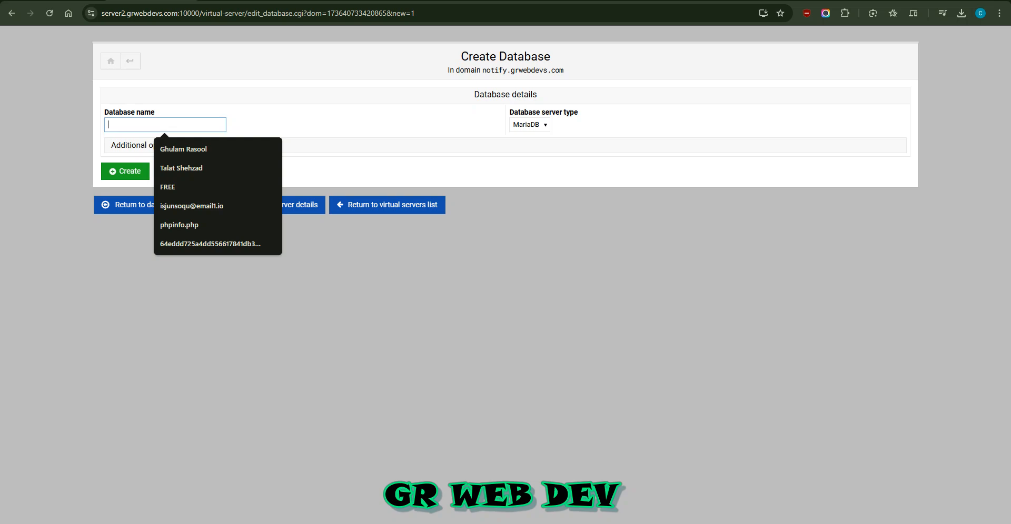
type("noti")
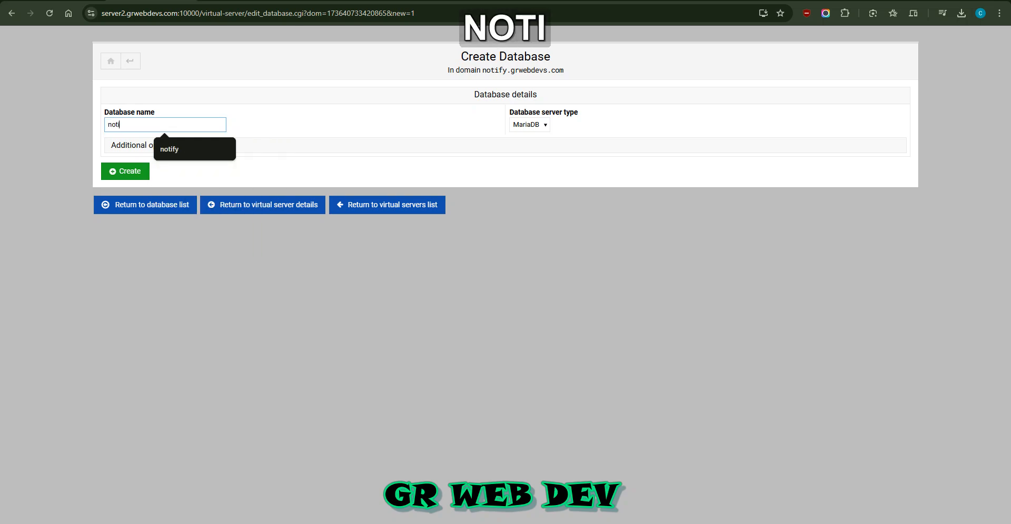
key("Return")
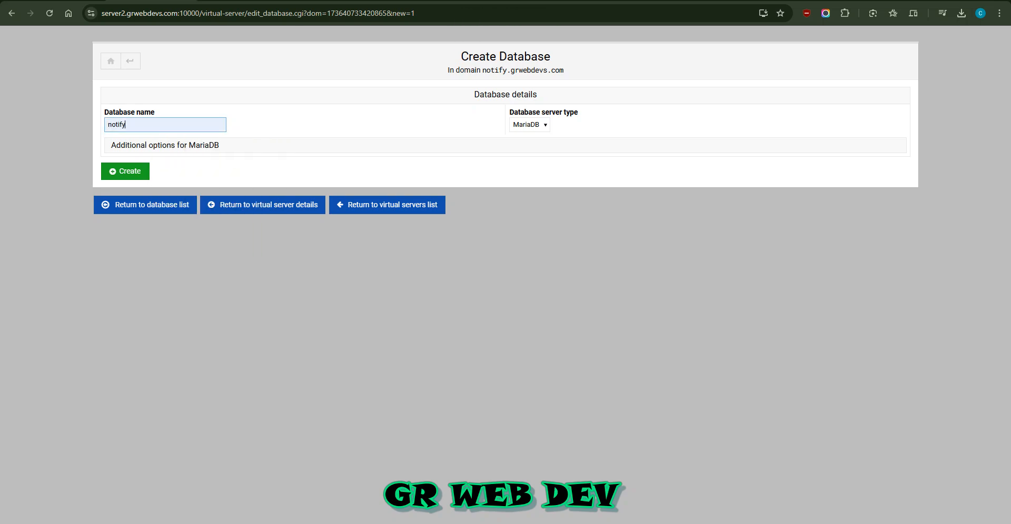
key("Return")
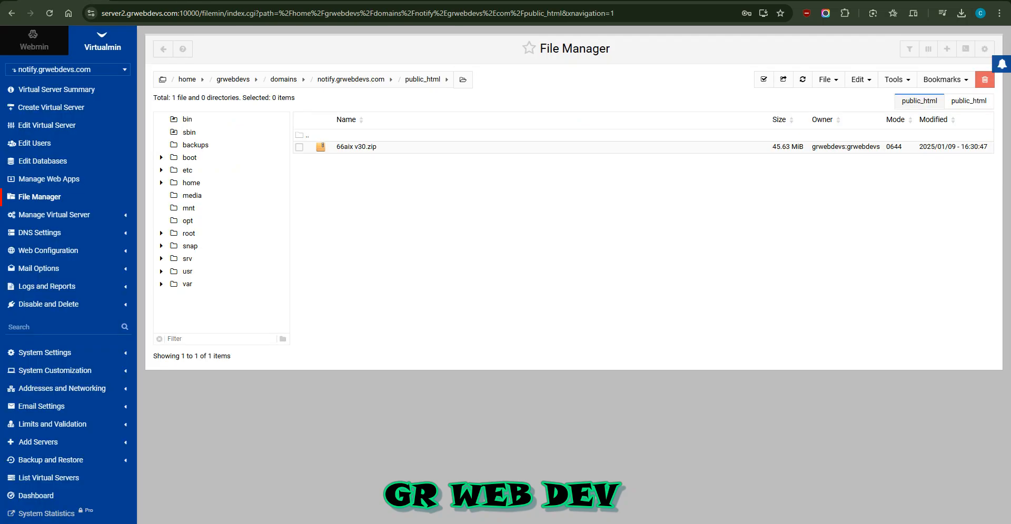
Extract 66aix v30.zip with overwriting allowed and open the extracted 66aix v30 folder
right_click(348, 147)
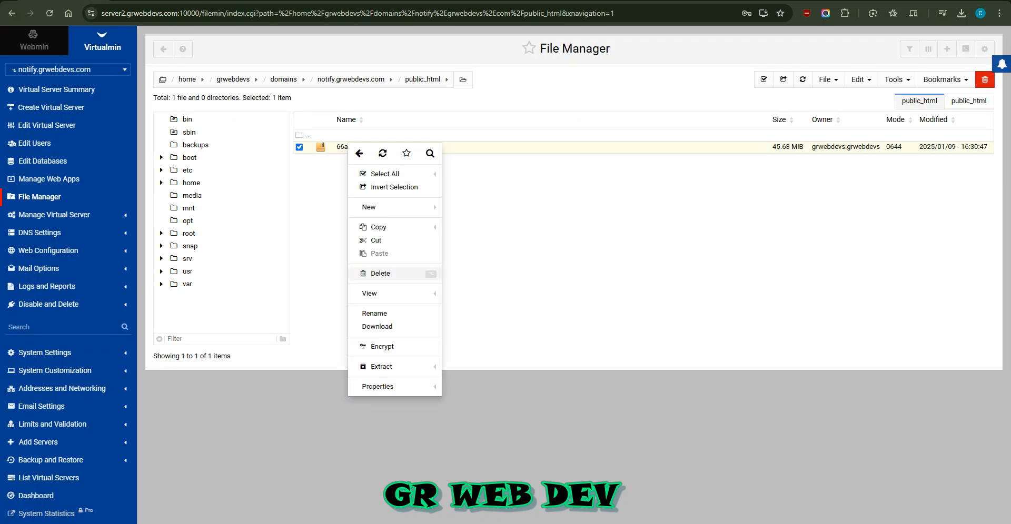
left_click(380, 366)
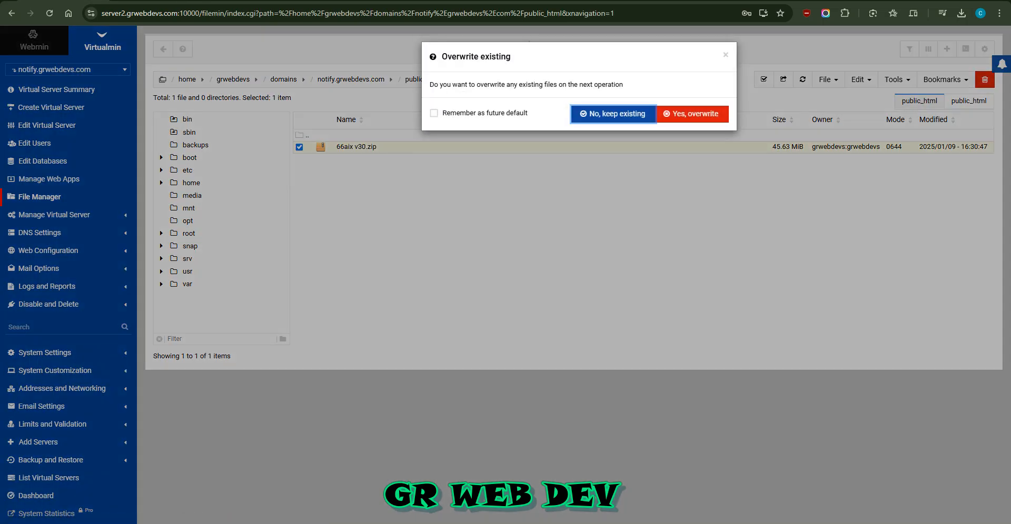
left_click(692, 114)
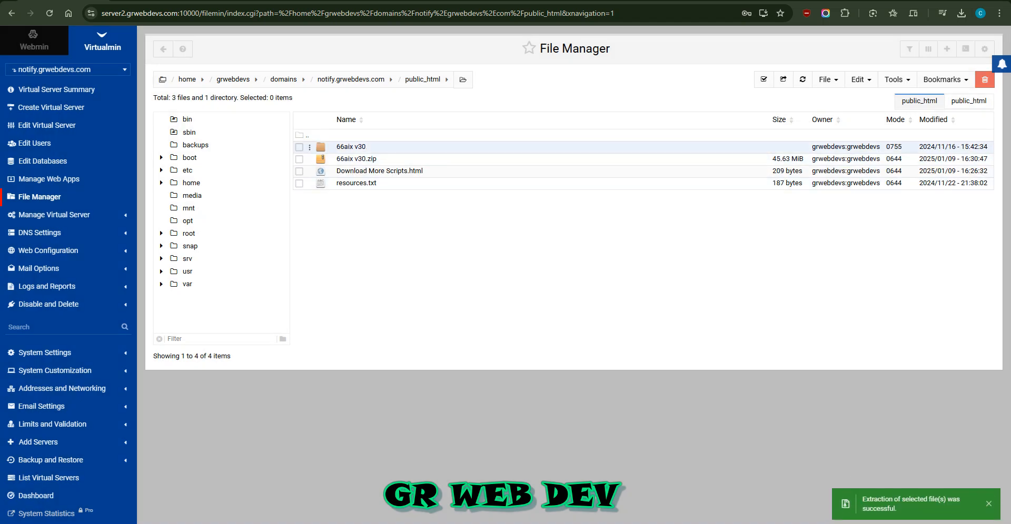
left_click(351, 147)
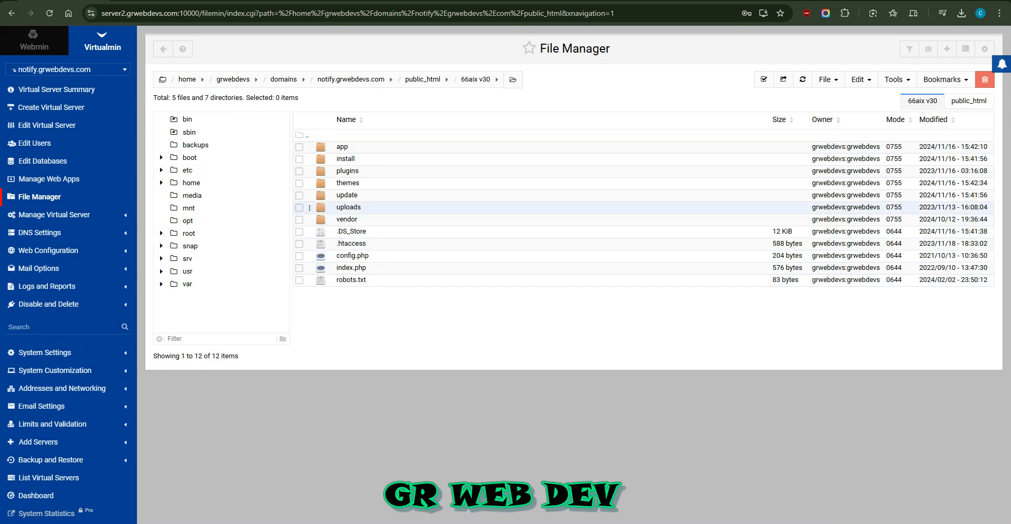
Select all 12 items in the 66aix v30 folder and cut them to the clipboard
left_click(764, 79)
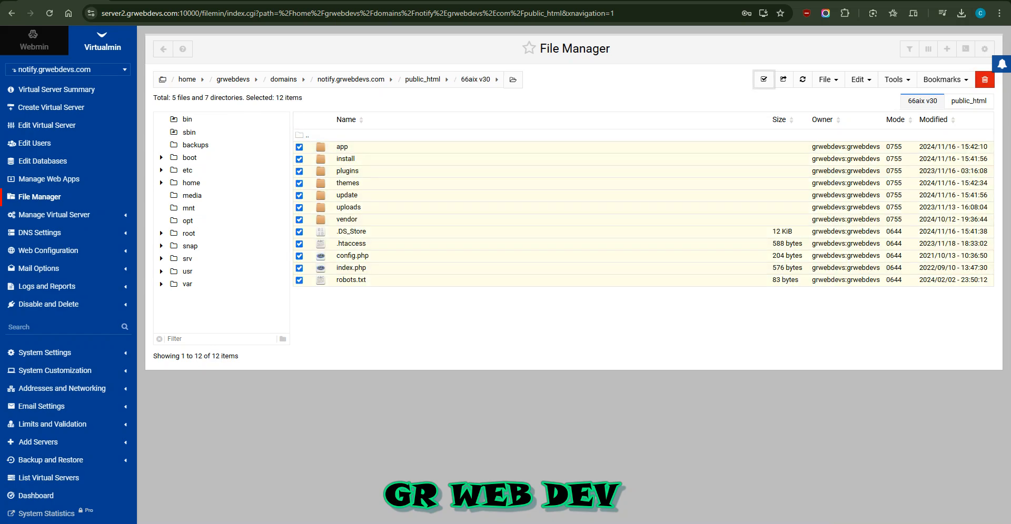
left_click(827, 79)
left_click(861, 79)
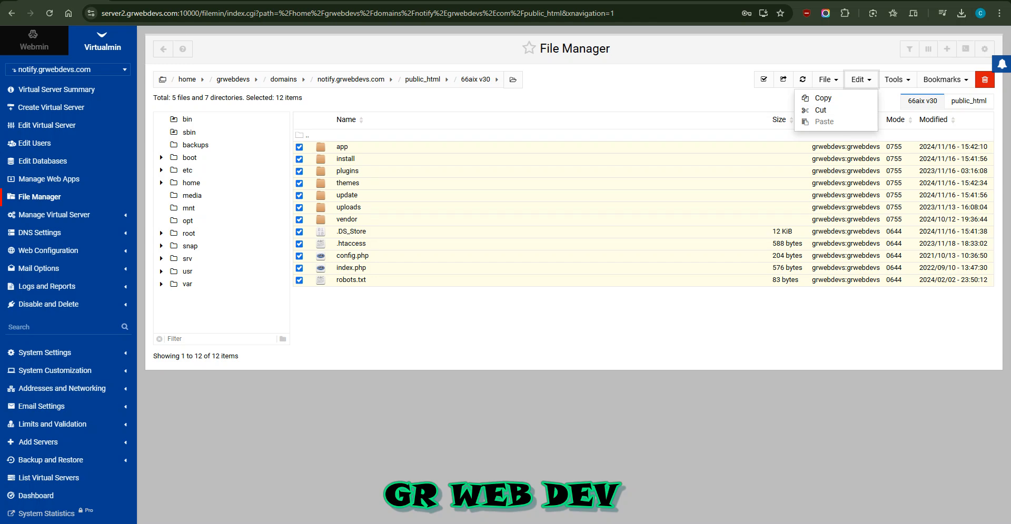
left_click(820, 110)
left_click(824, 121)
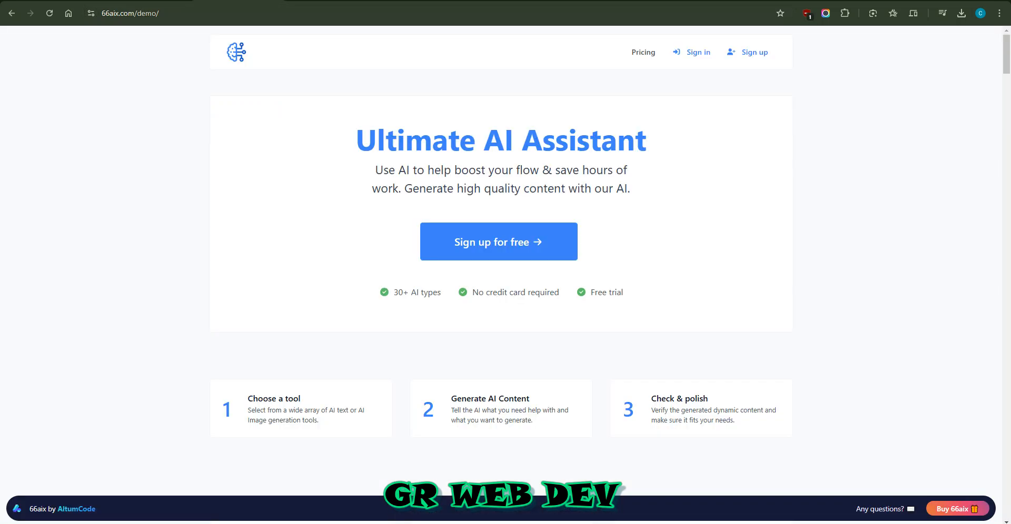
Load notify.grwebdevs.com and highlight its empty-configuration error and run-installer question
key("ctrl+l")
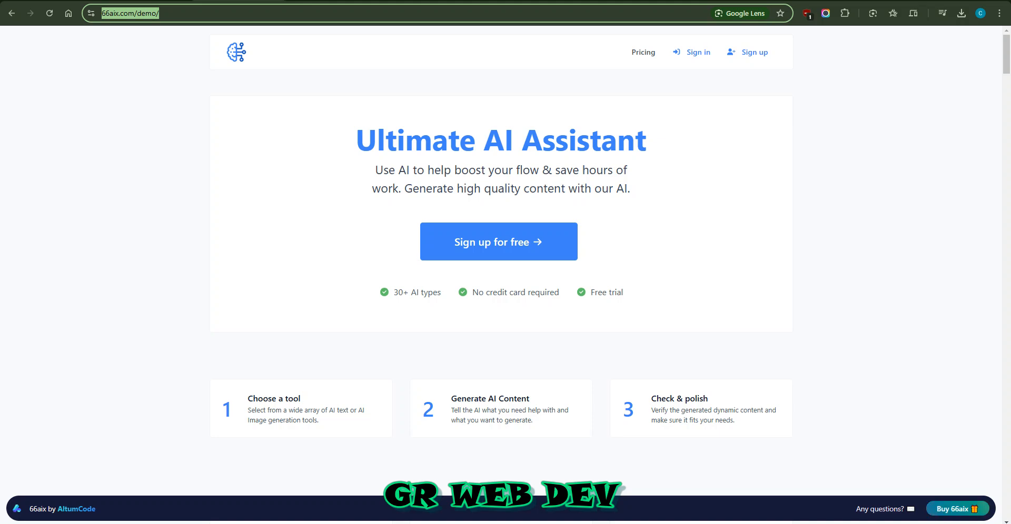
type("notify.grwebdevs.com")
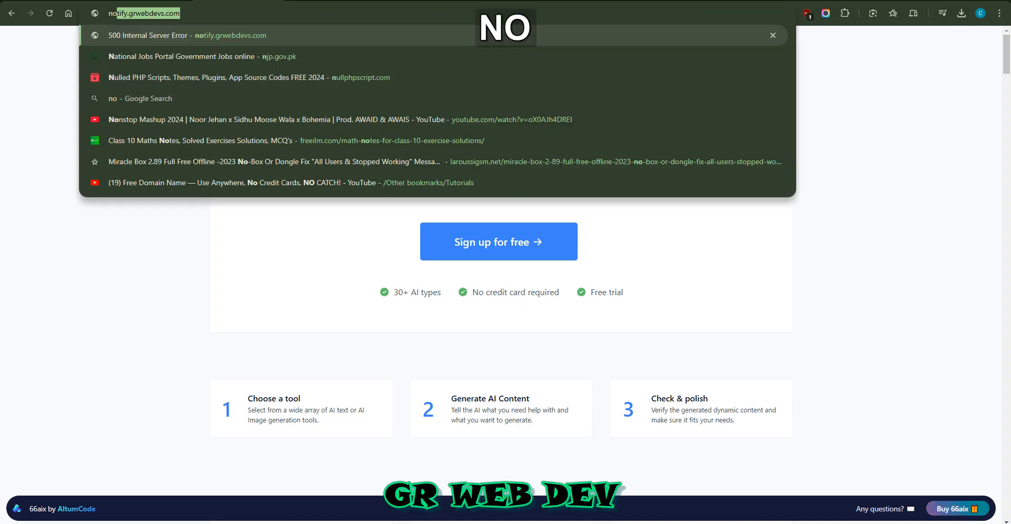
key("Return")
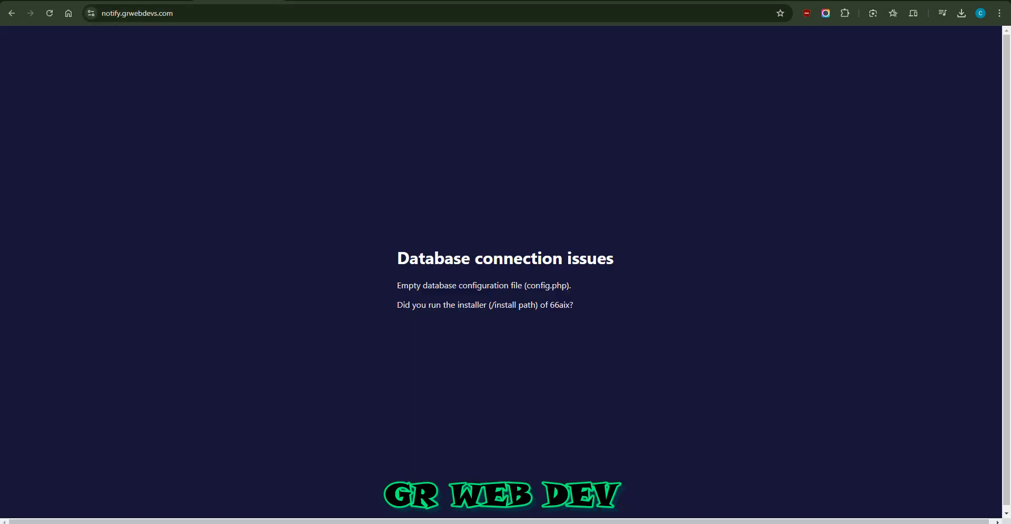
left_click_drag(397, 286, 530, 287)
left_click(531, 286)
left_click_drag(403, 305, 522, 305)
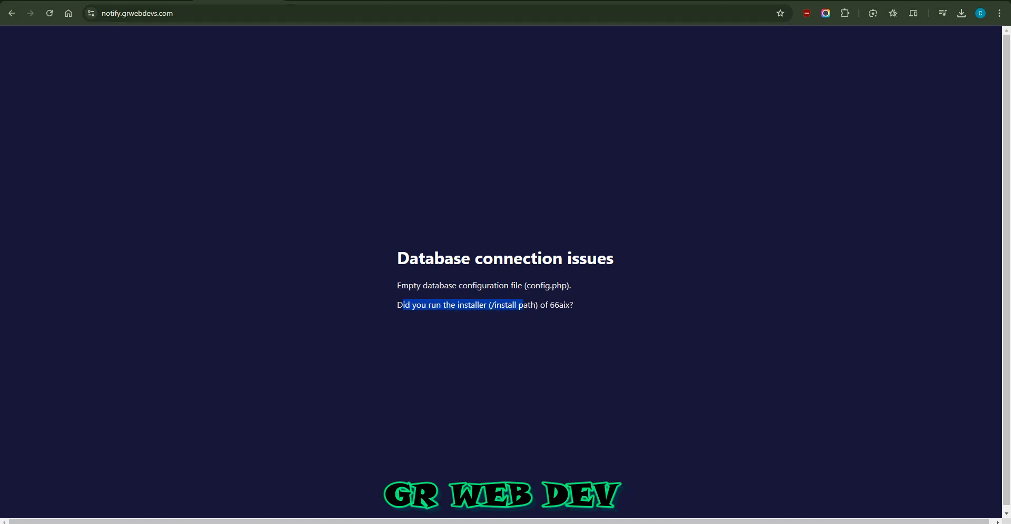
Go to the installer at notify.grwebdevs.com/install
left_click(368, 13)
left_click(368, 13)
type("//")
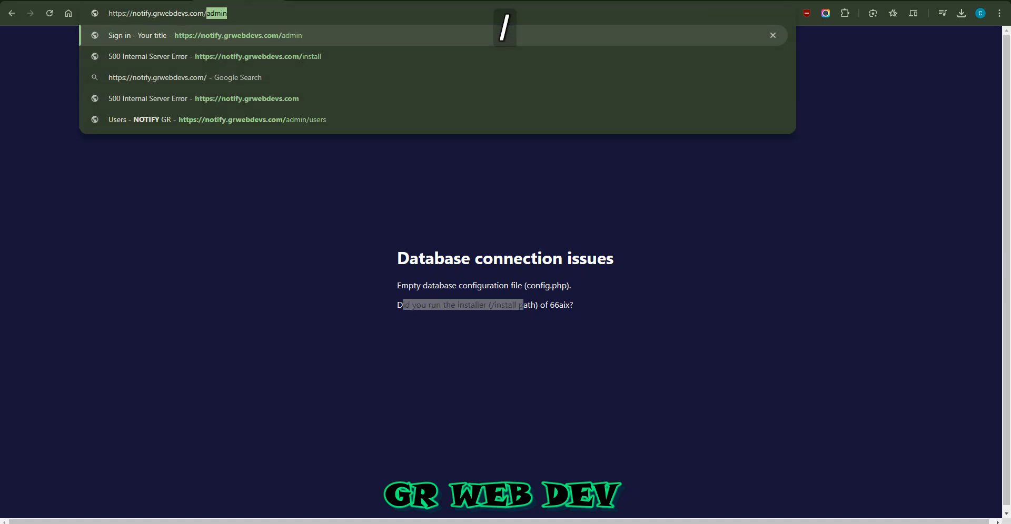
type("i")
key("Return")
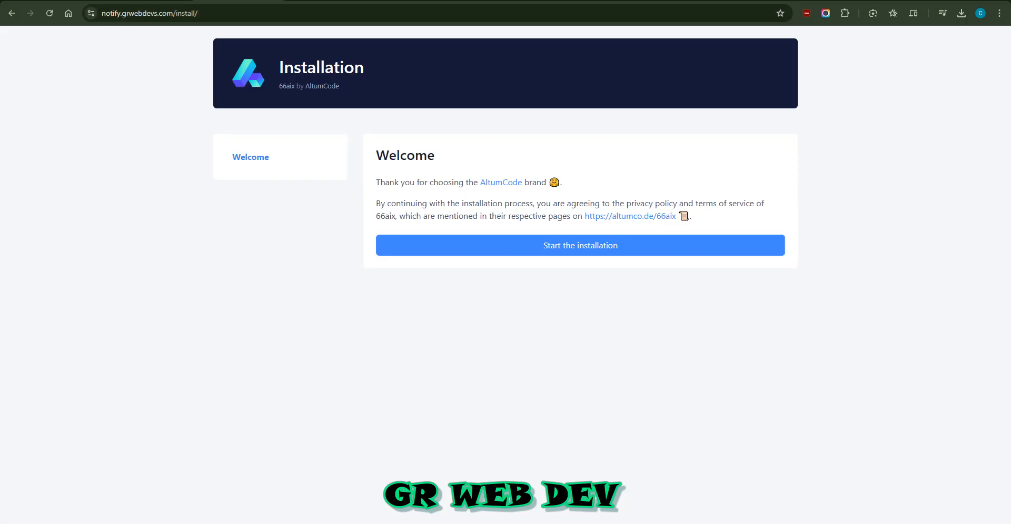
Start the installation and review the Requirements table, highlighting the required PHP version range
left_click(581, 246)
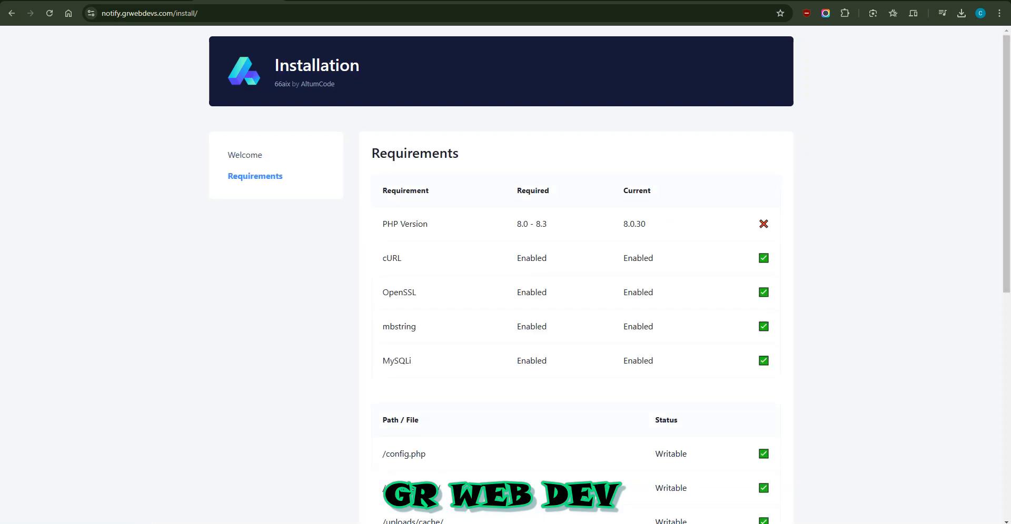
scroll(505, 274, "down", 2)
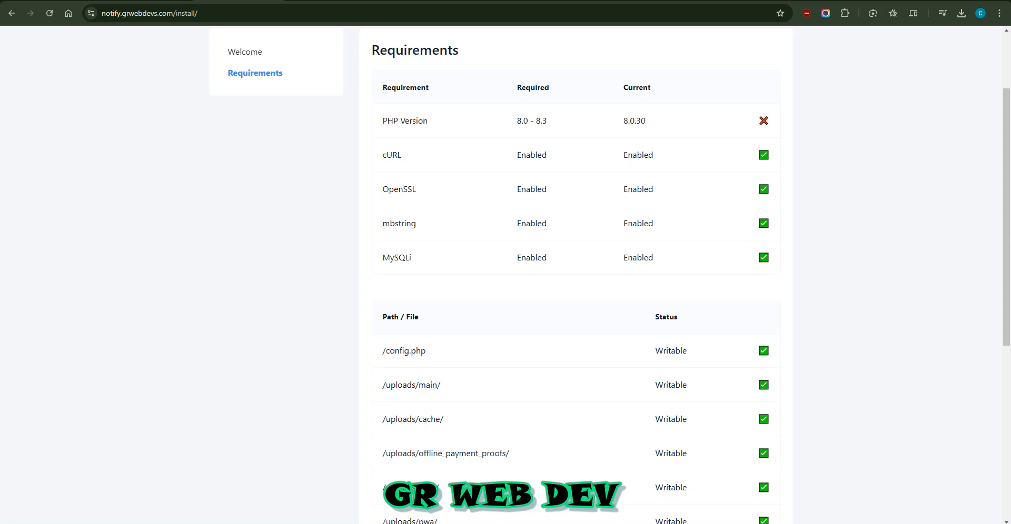
scroll(506, 274, "up", 2)
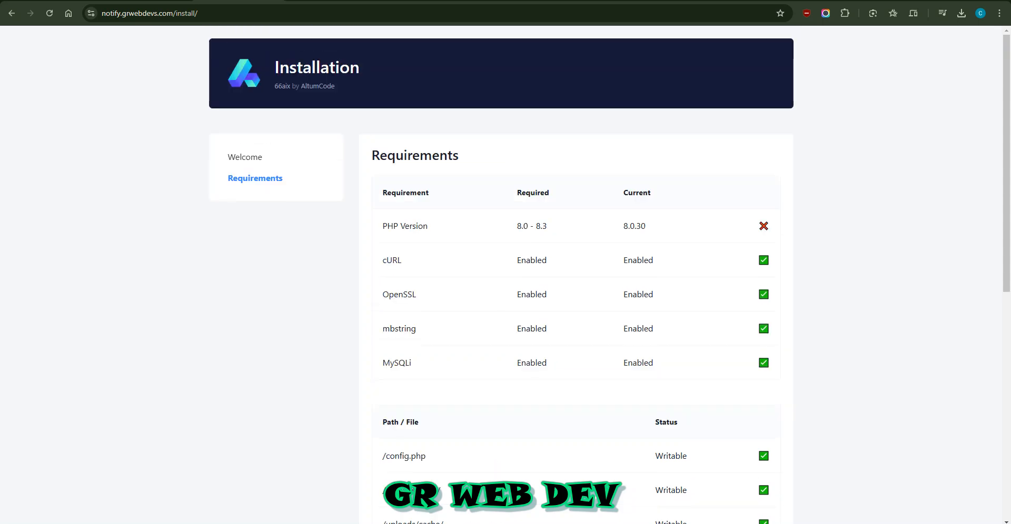
left_click_drag(528, 226, 542, 227)
left_click(543, 227)
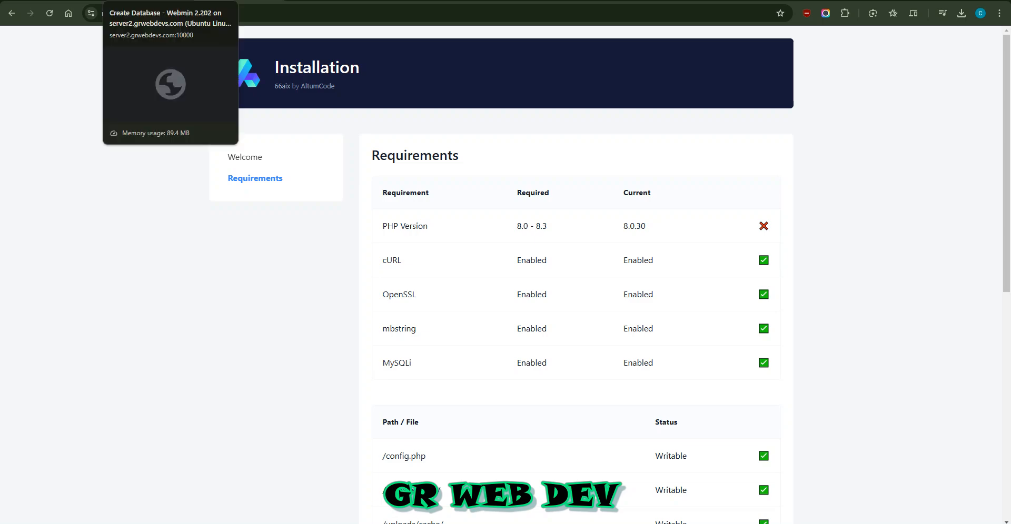
Return the database tab to its list, then open PHP Options under Web Configuration for notify.grwebdevs.com
left_click(151, 0)
left_click(61, 0)
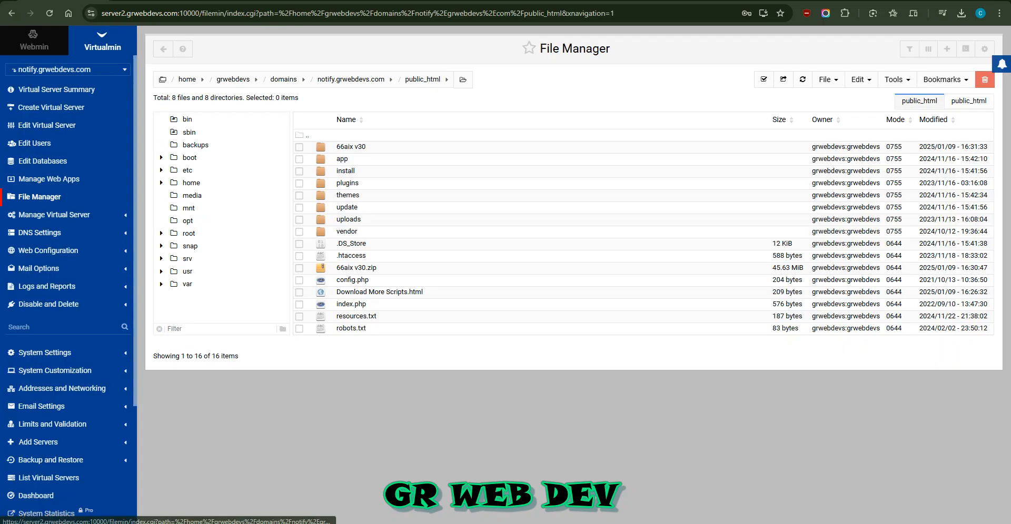
left_click(150, 1)
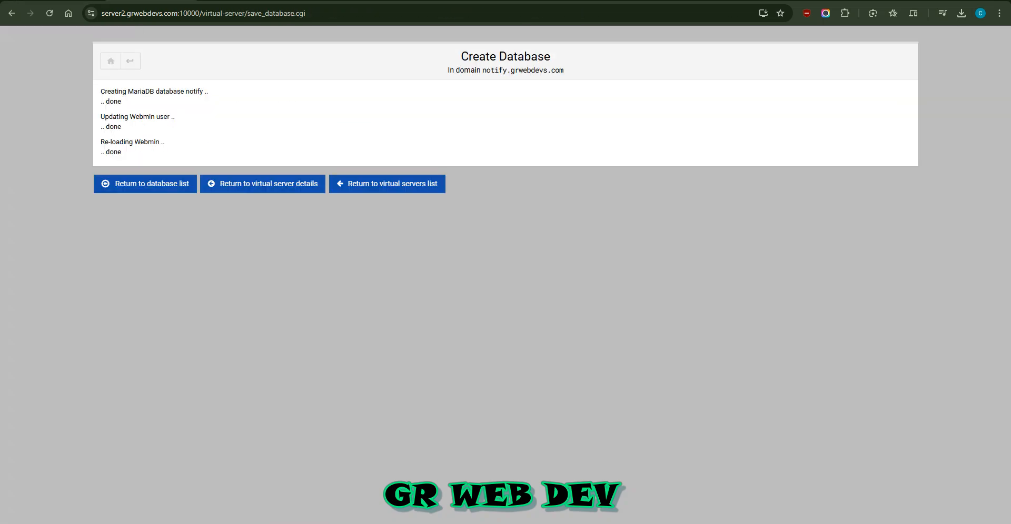
left_click(146, 183)
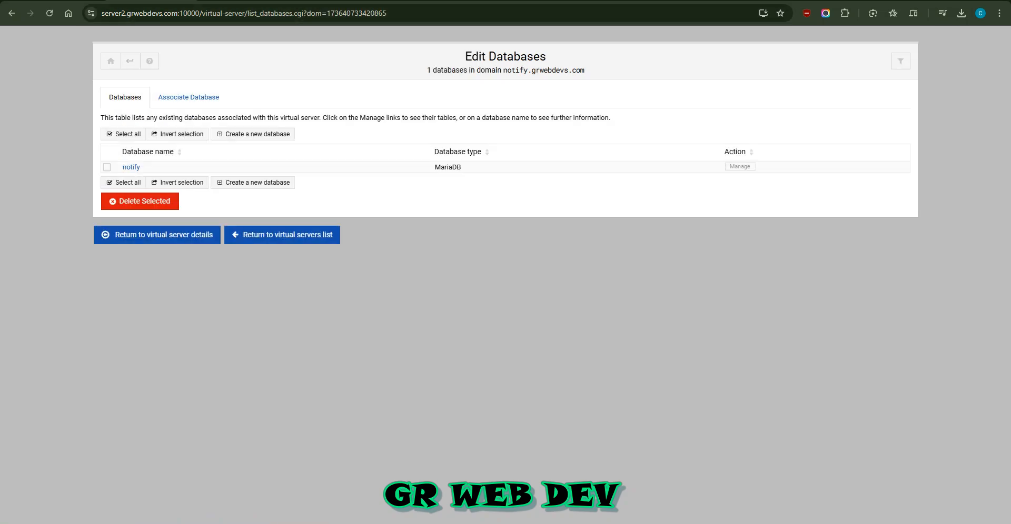
left_click(187, 1)
left_click(66, 0)
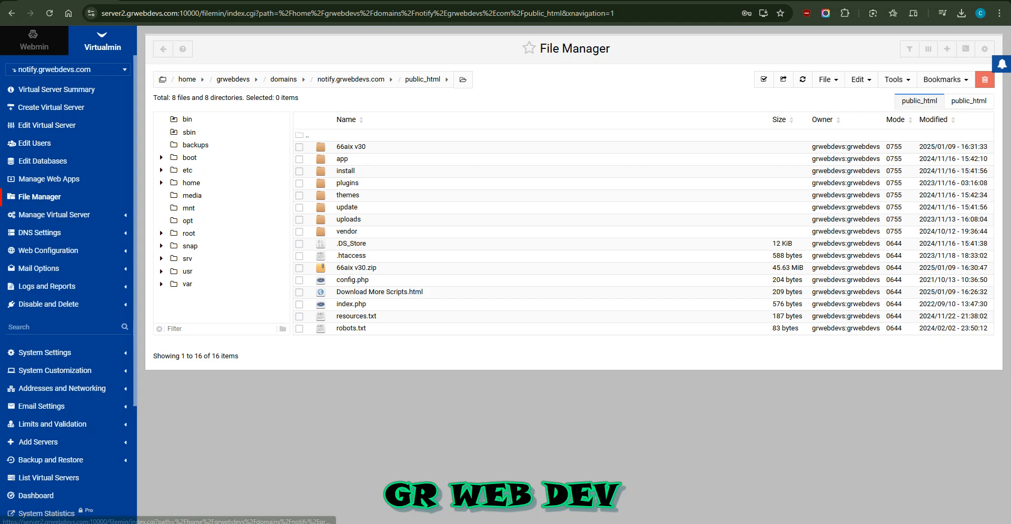
left_click(48, 250)
left_click(40, 321)
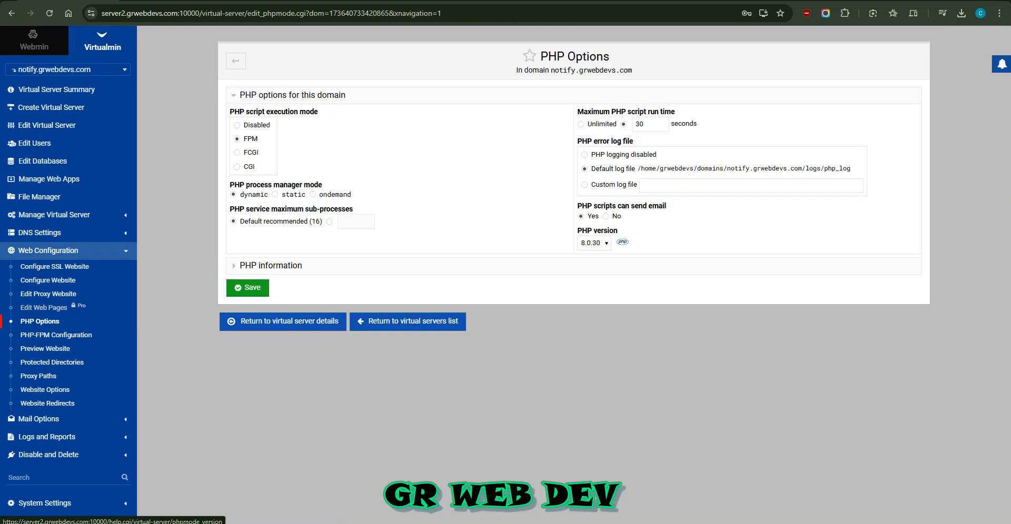
Change the domain's PHP version from 8.0.30 to 8.3.15 and save it
left_click(594, 242)
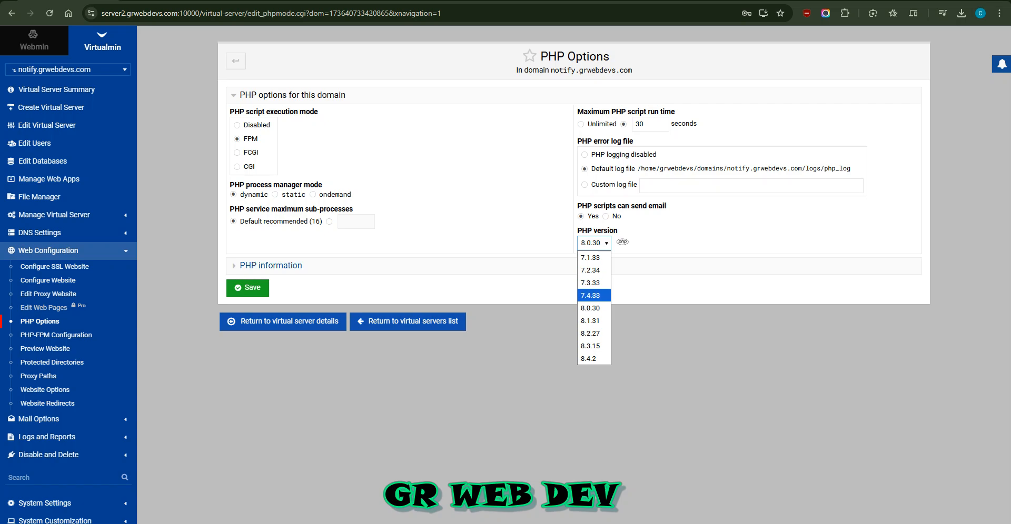
left_click(679, 237)
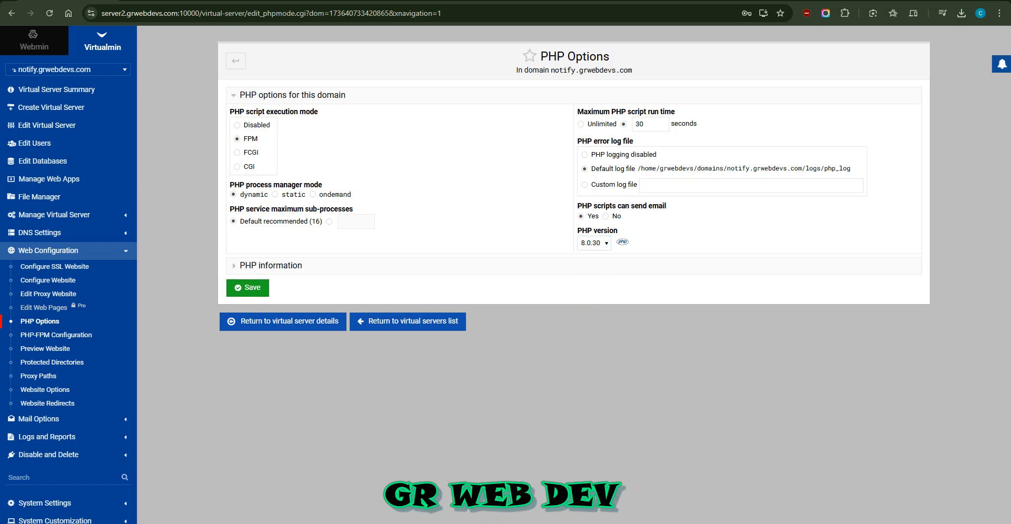
left_click(594, 243)
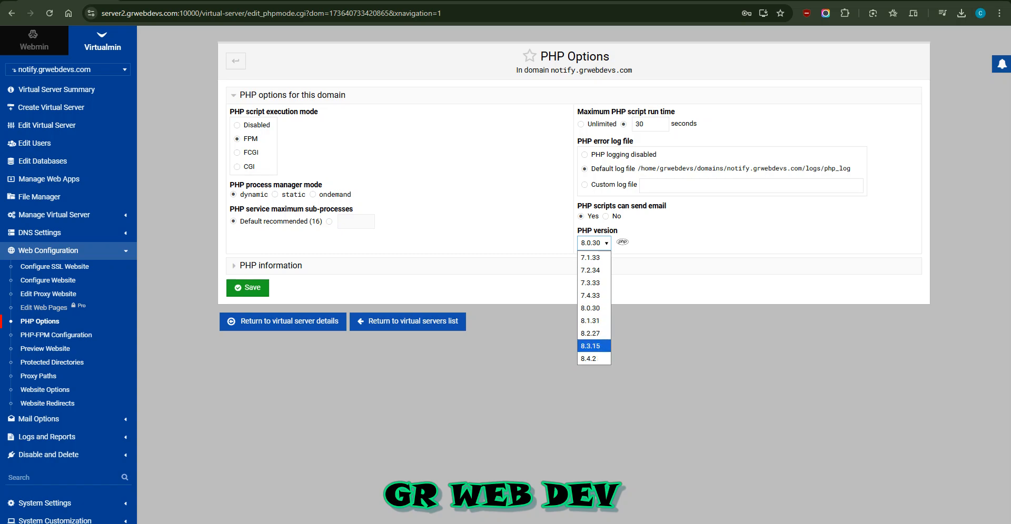
left_click(594, 347)
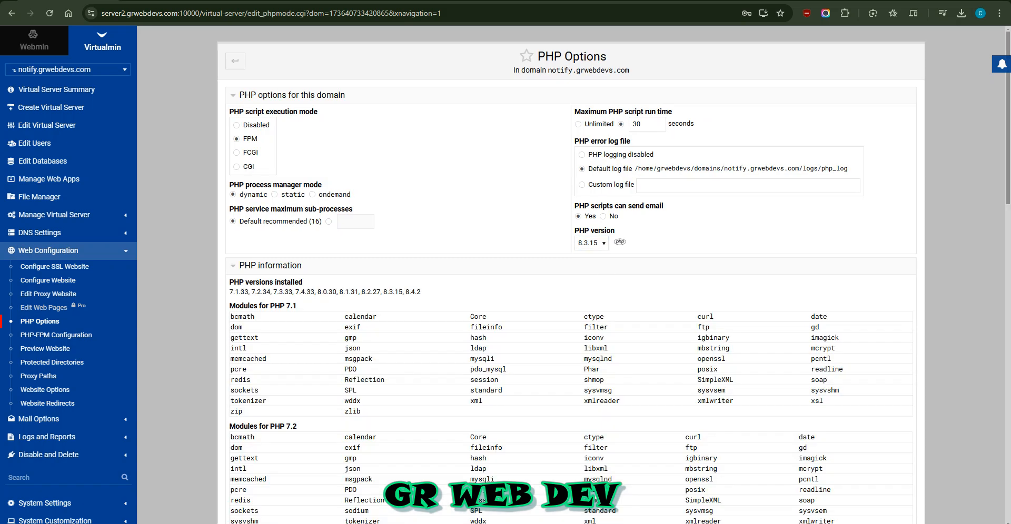
scroll(613, 274, "down", 2)
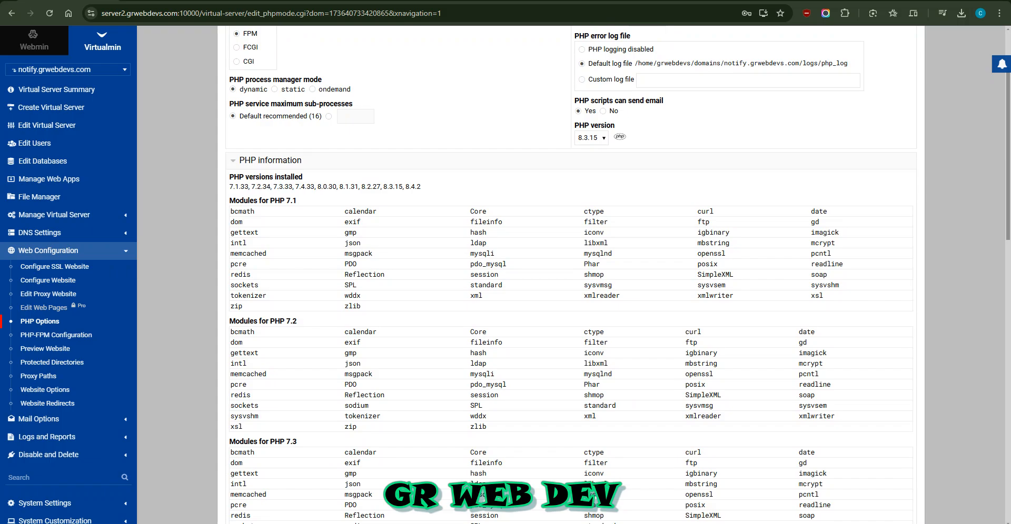
scroll(571, 274, "down", 9)
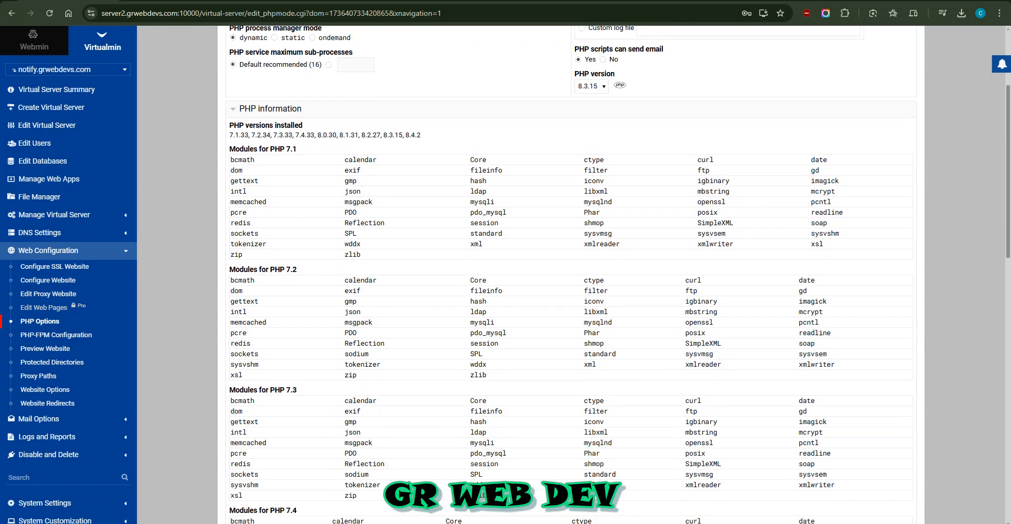
scroll(571, 275, "up", 11)
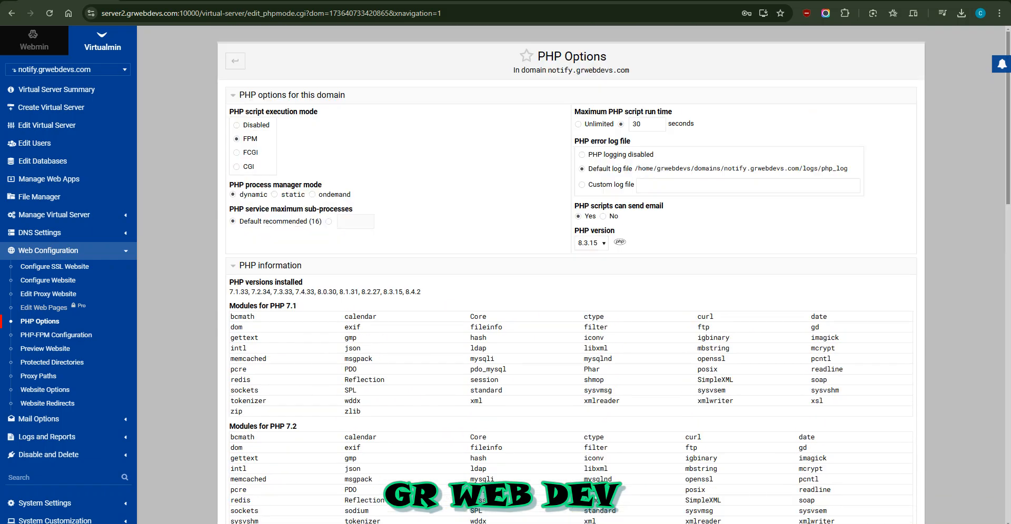
left_click(270, 266)
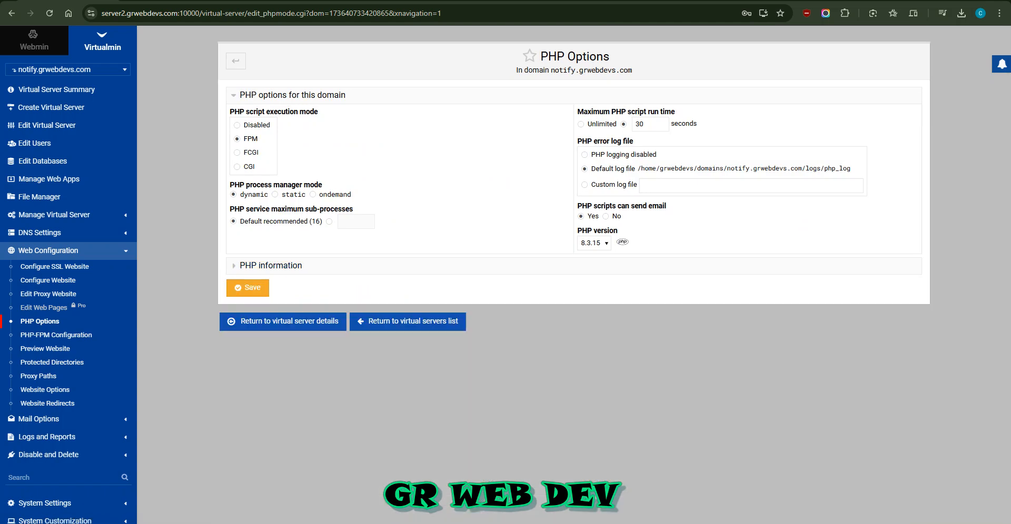
left_click(247, 288)
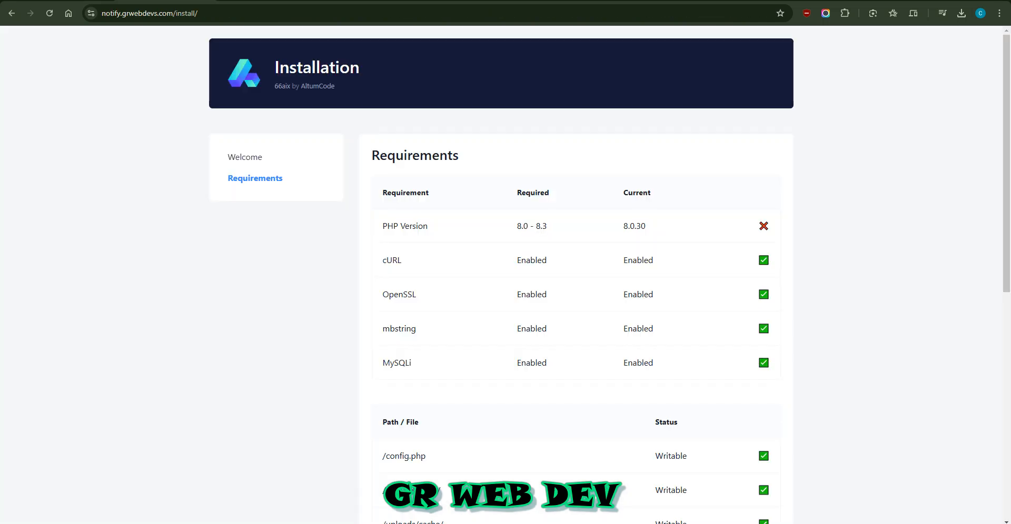
Reload the installer and restart it so the Requirements list shows PHP 8.3.15 passing
scroll(576, 274, "down", 8)
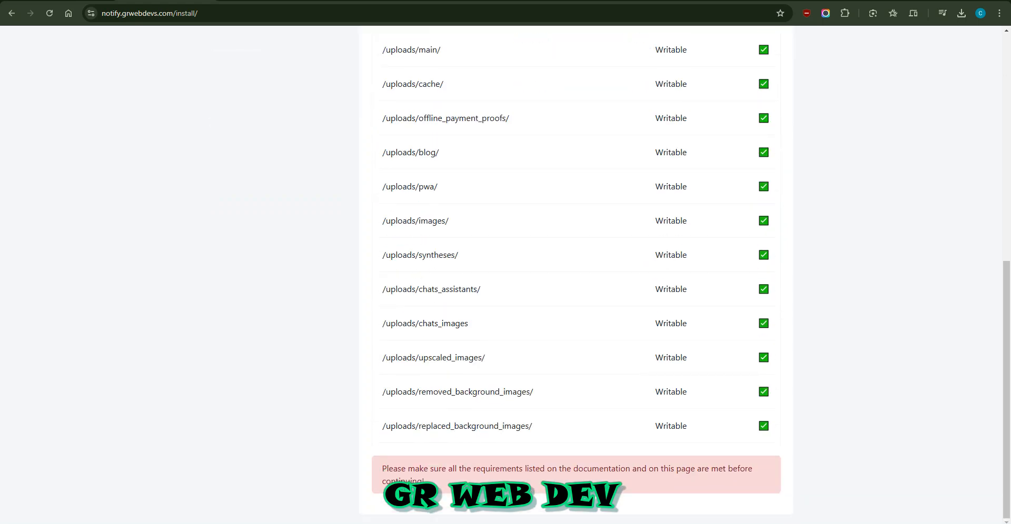
key("F5")
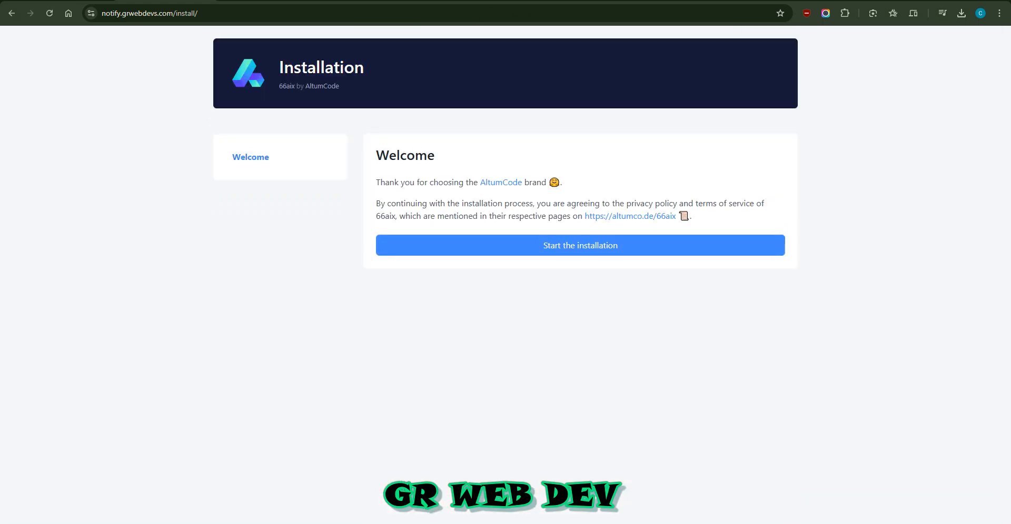
left_click(580, 245)
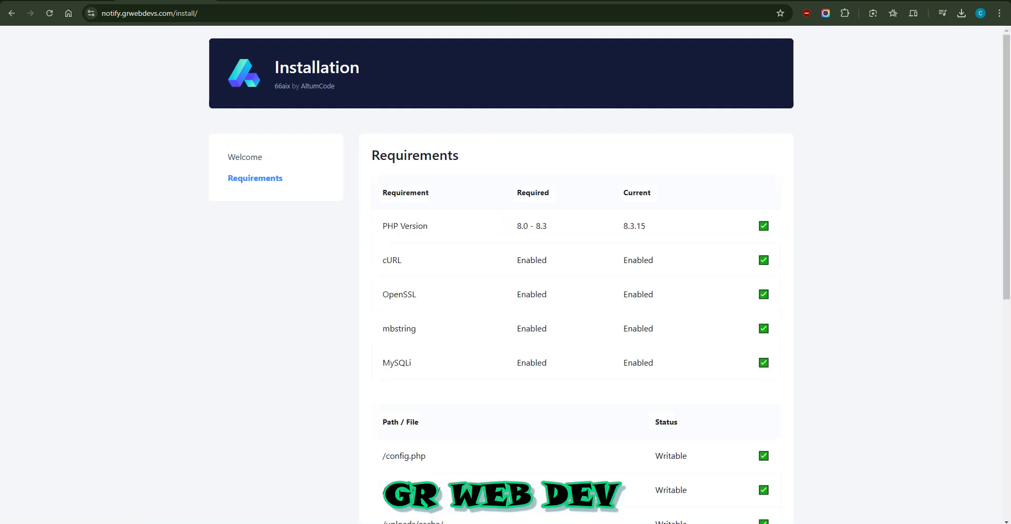
scroll(576, 274, "down", 8)
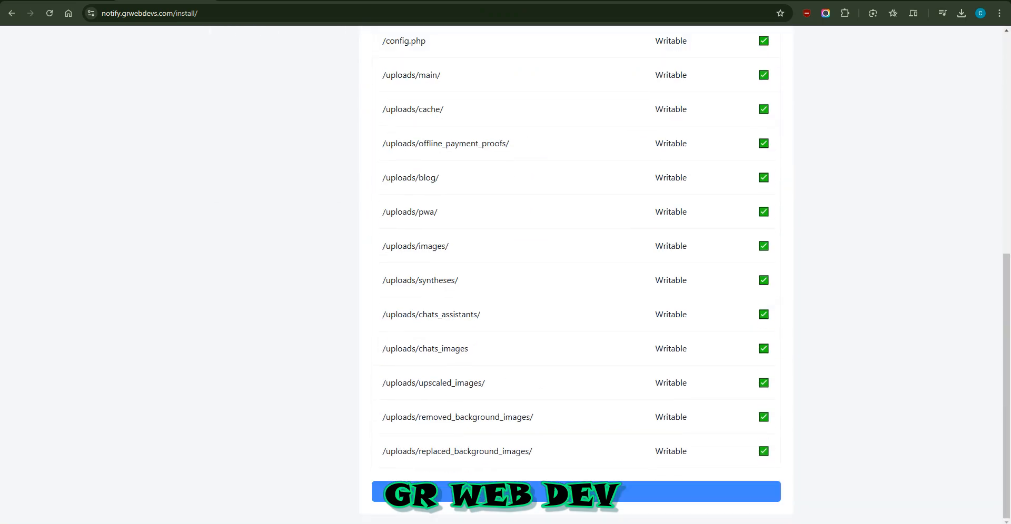
Continue to the setup form and set the database host to 127.0.0.1
left_click(576, 491)
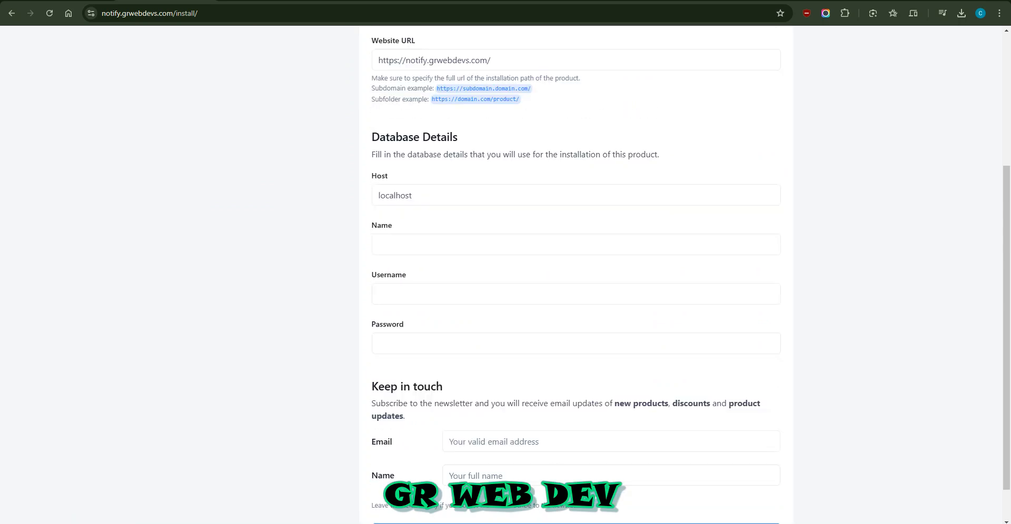
left_click(387, 399)
scroll(387, 399, "down", 2)
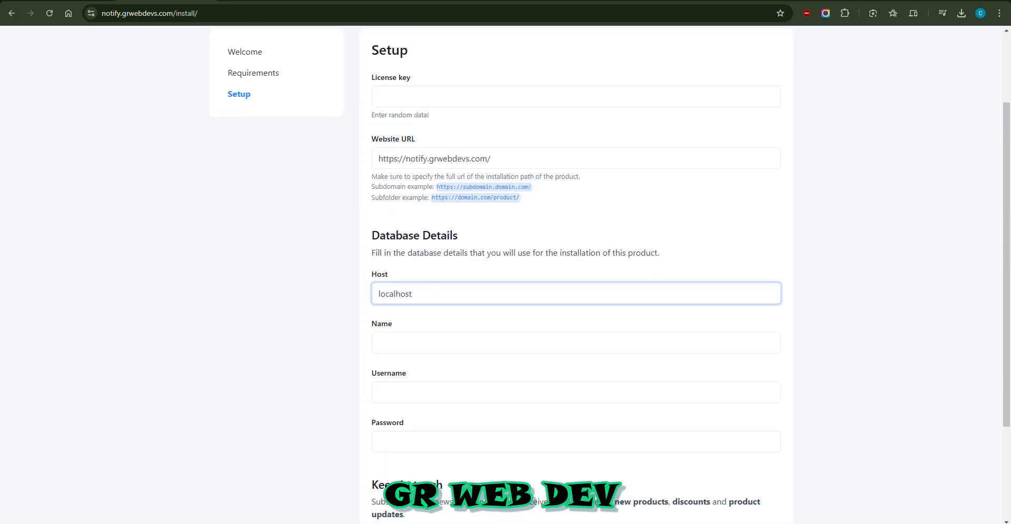
key("ctrl+a")
type("127")
key("Down")
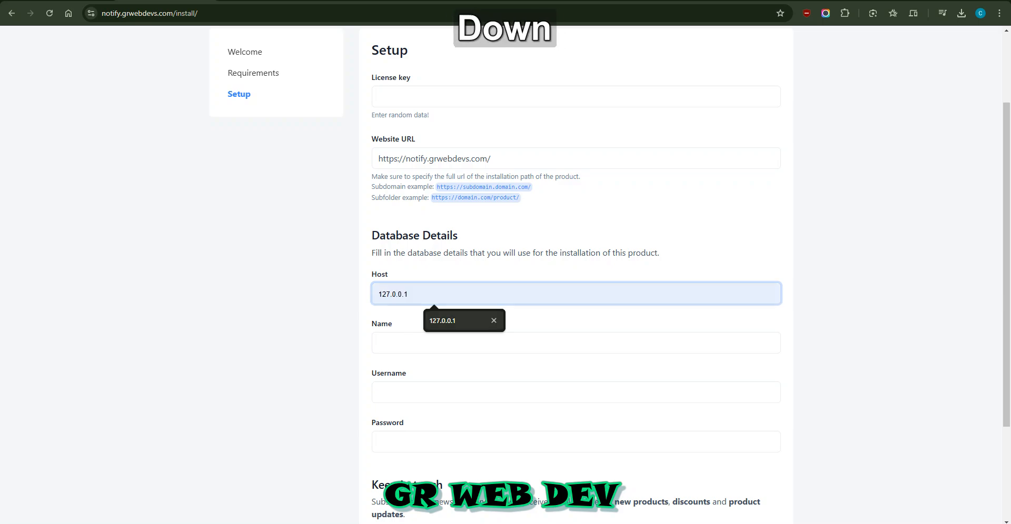
key("Tab")
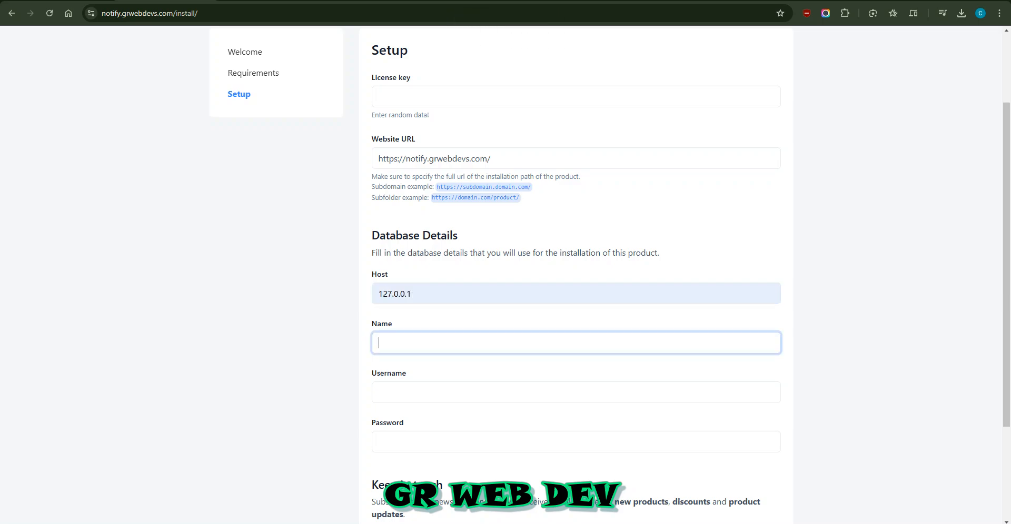
Set the database name to notify and enter the database username and password
type("noti")
key("Down")
key("Return")
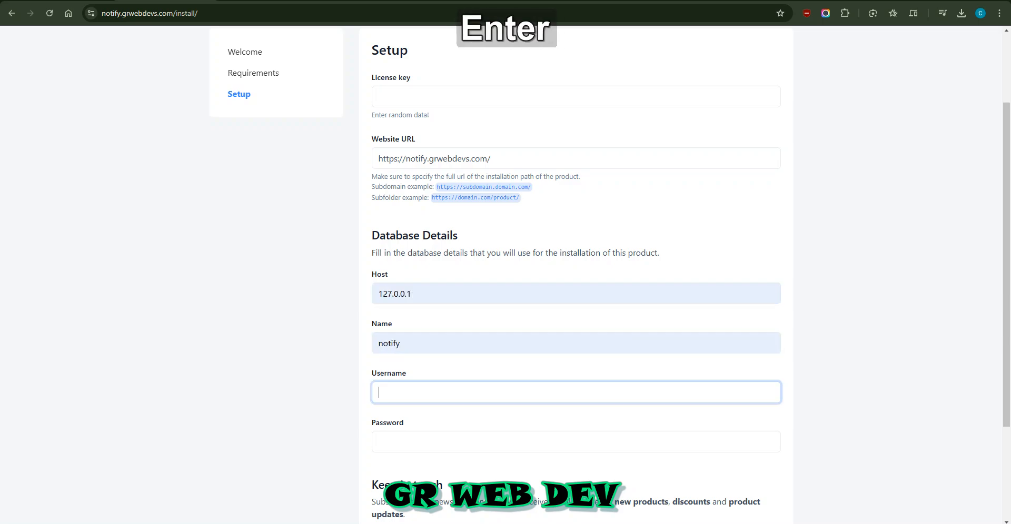
type("grwebde")
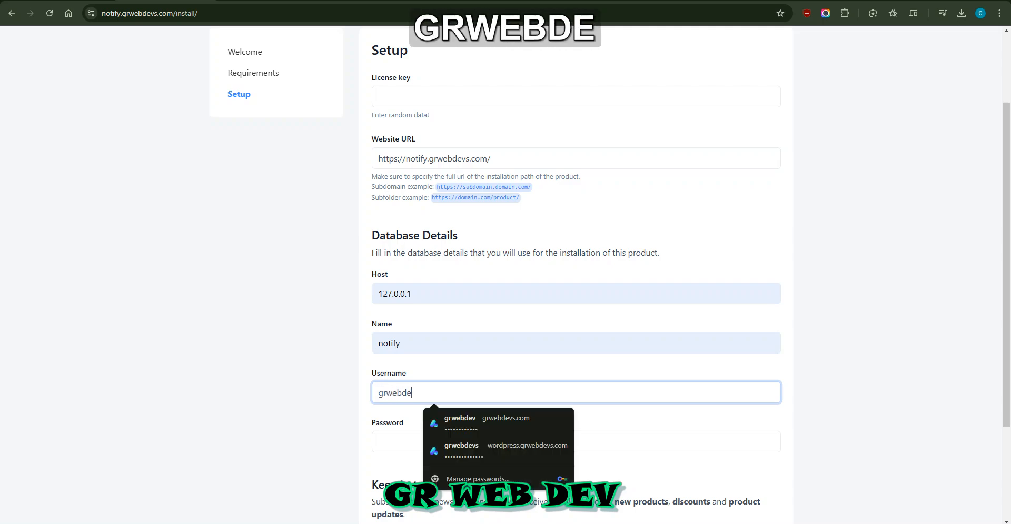
type("vs")
key("Tab")
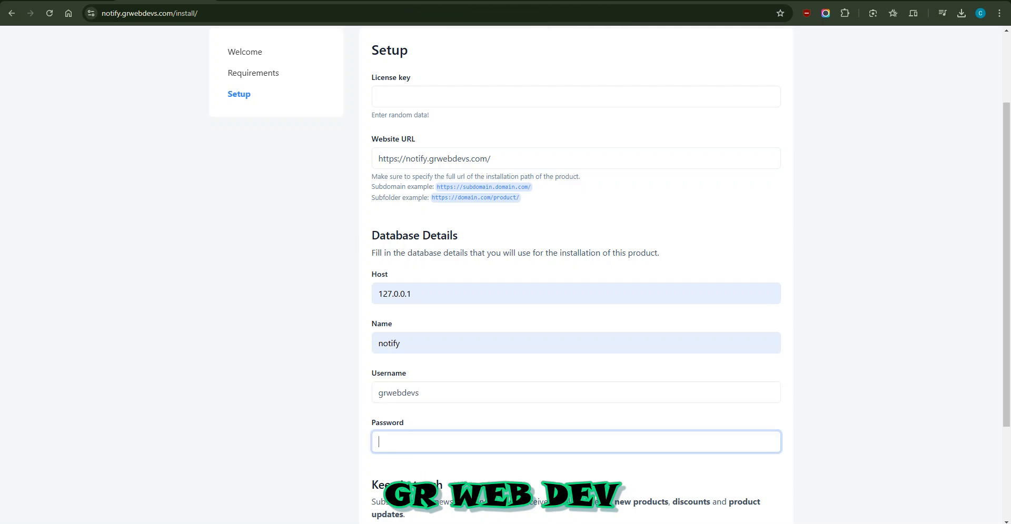
type("Admin")
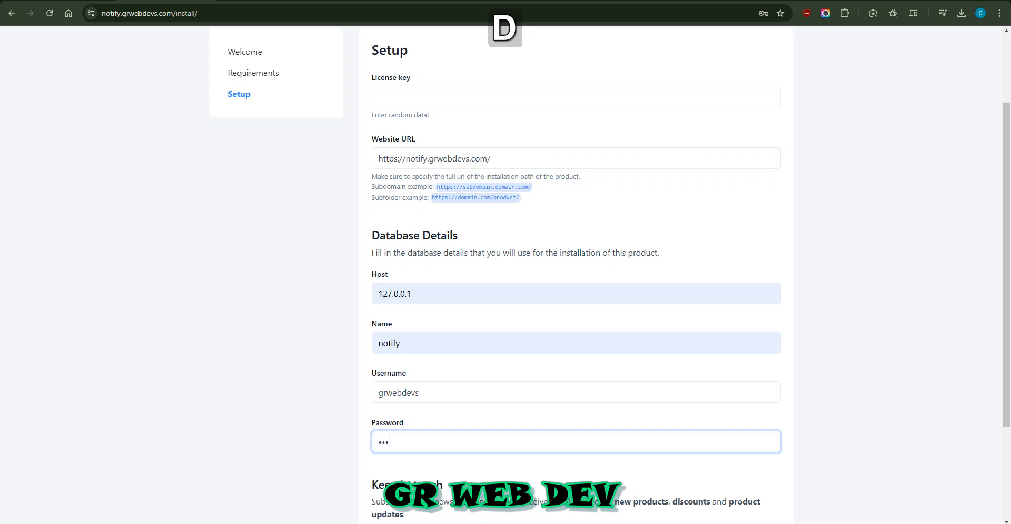
type("@123")
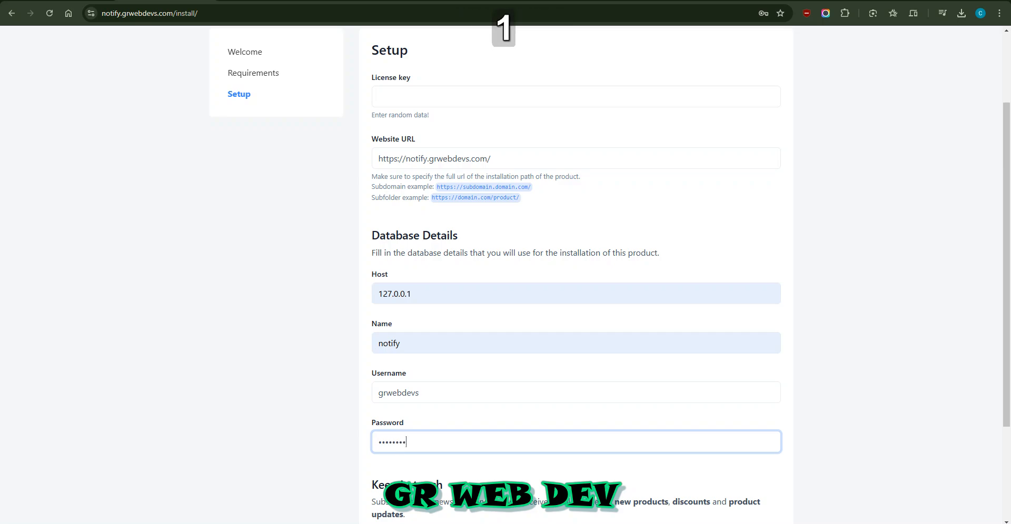
Fill in the required licence key and submit the form to finish installing
scroll(576, 274, "down", 3)
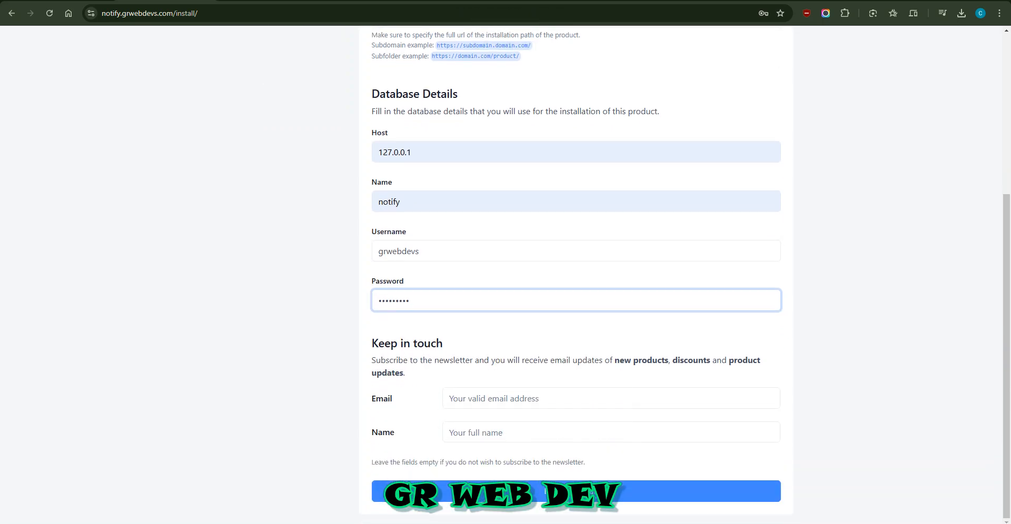
double_click(576, 415)
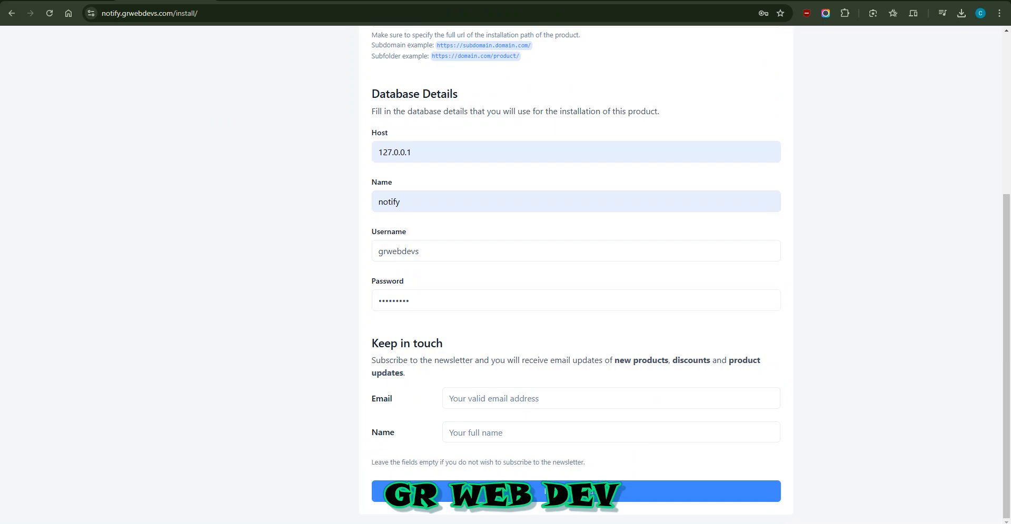
left_click(576, 415)
left_click(576, 492)
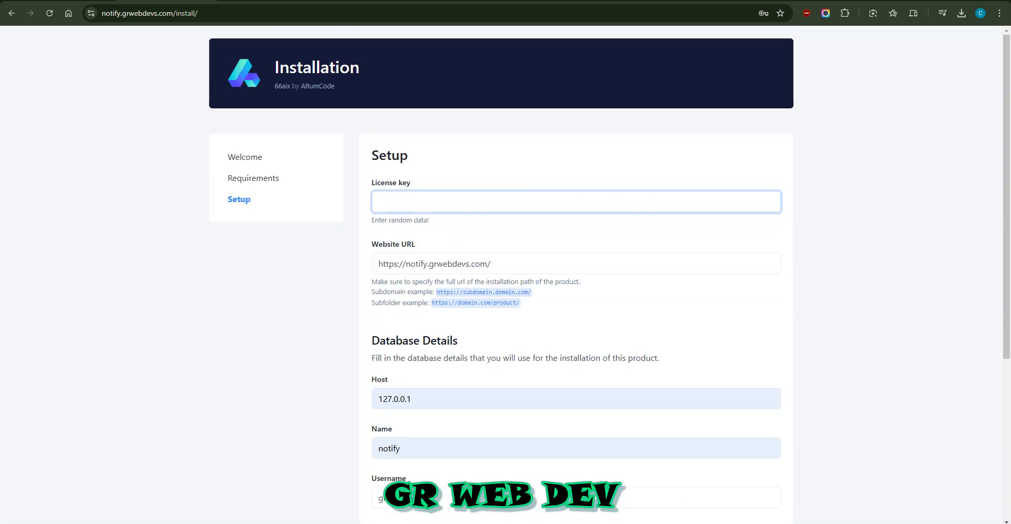
type("grwebdevs")
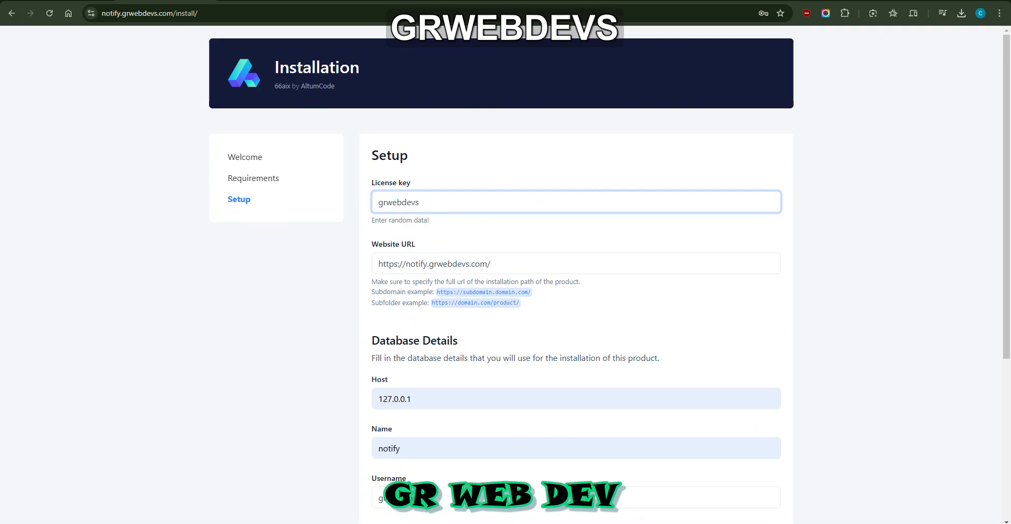
scroll(576, 274, "down", 5)
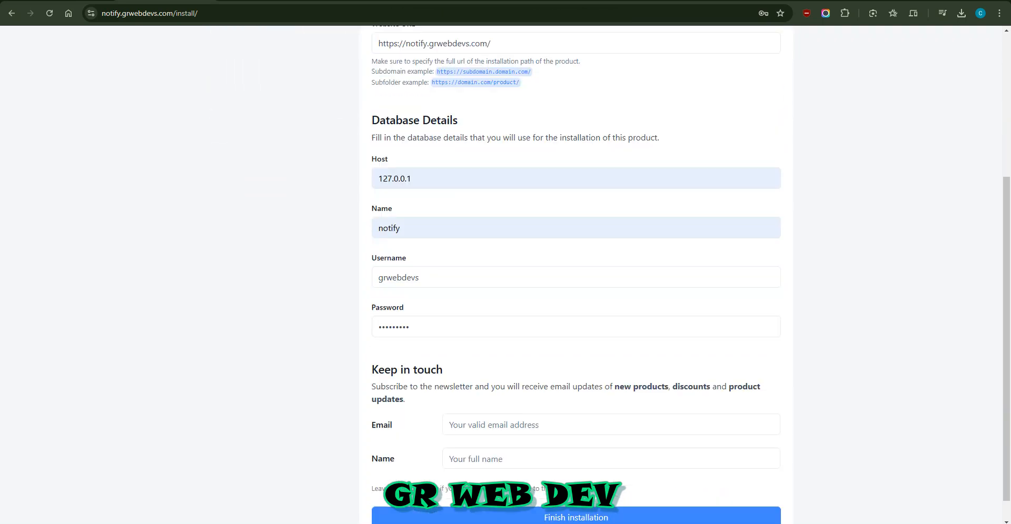
left_click(545, 491)
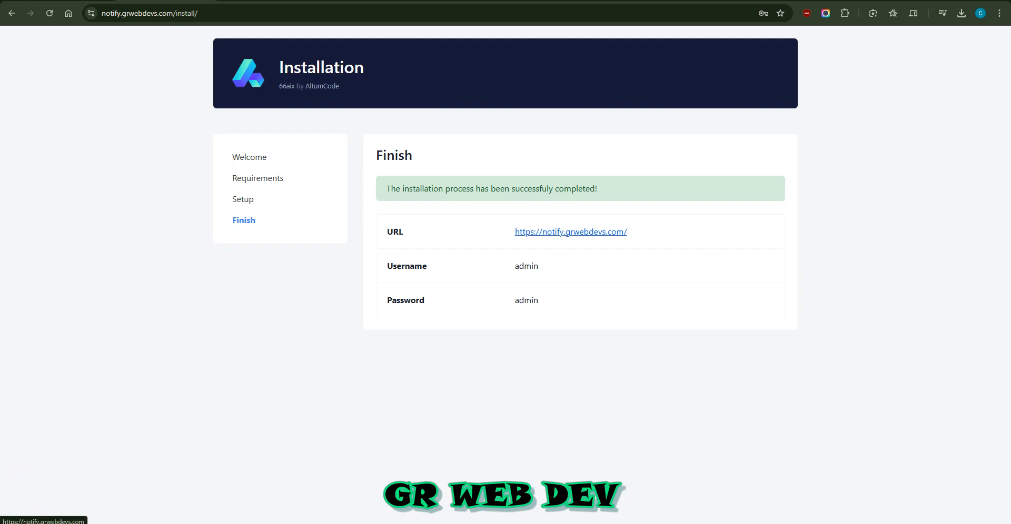
Open the installed site in a new tab and go to its /admin page
key("ctrl")
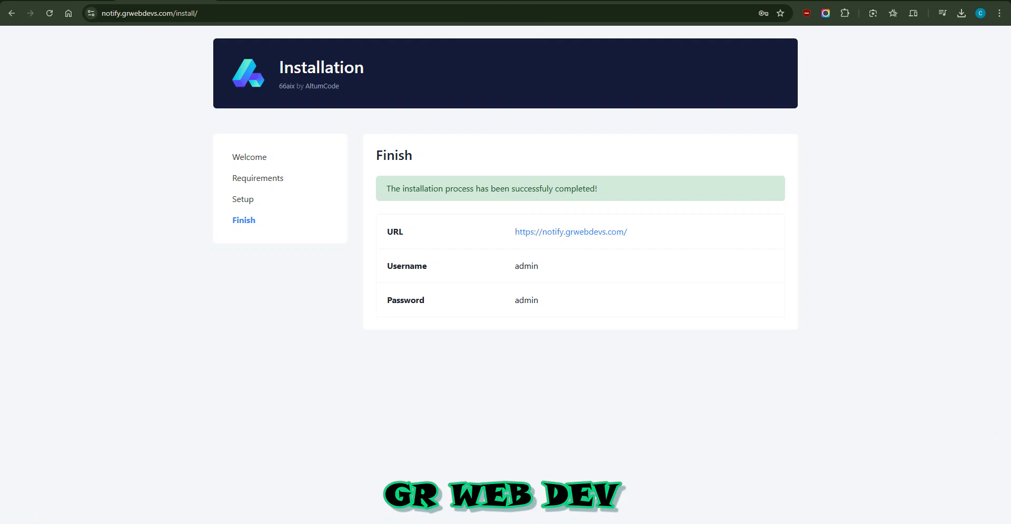
middle_click(571, 232)
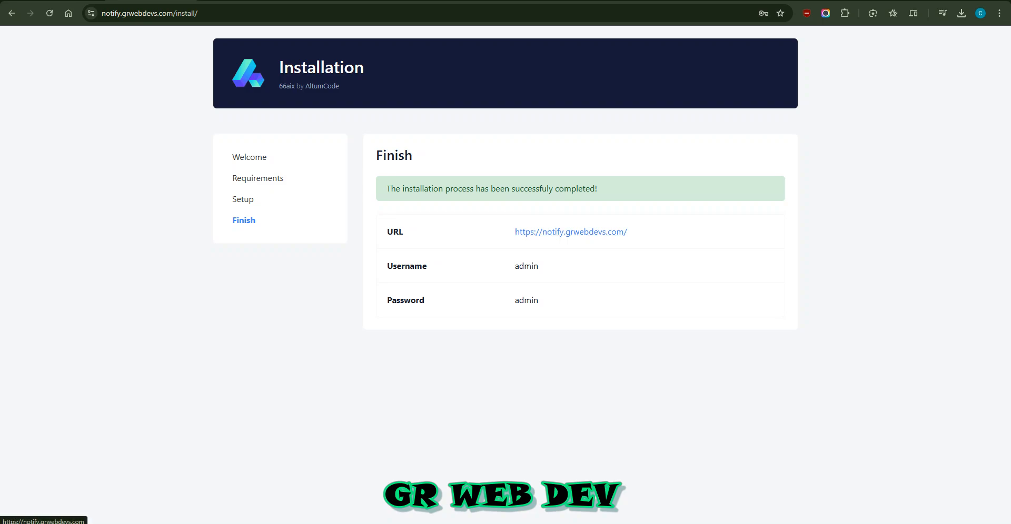
left_click(240, 0)
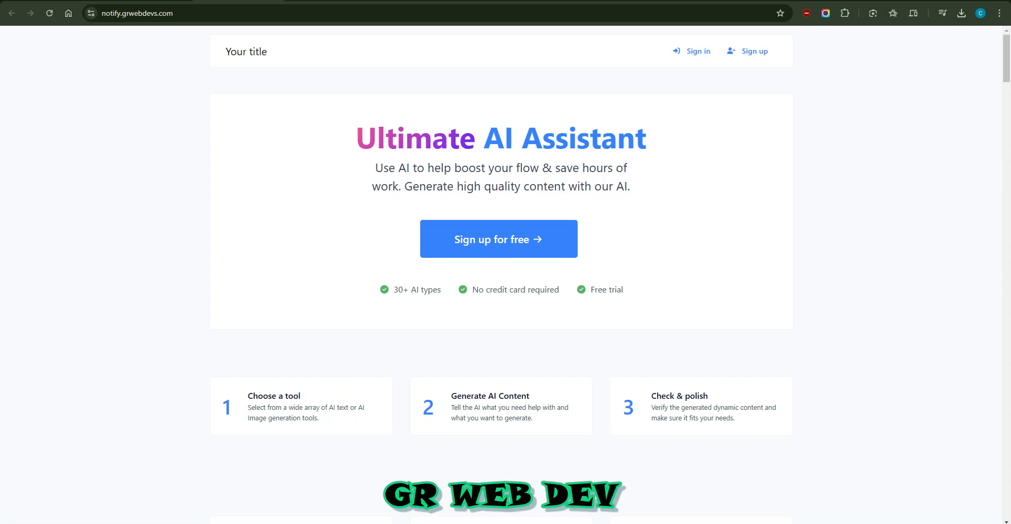
left_click_drag(397, 138, 575, 106)
left_click(575, 106)
left_click(337, 13)
left_click(337, 13)
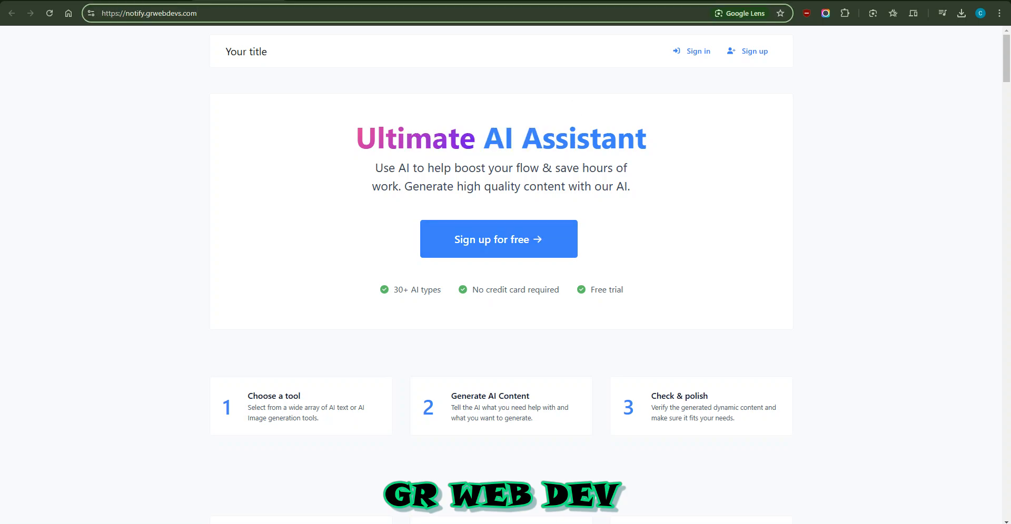
type("?")
key("BackSpace")
type("/admin")
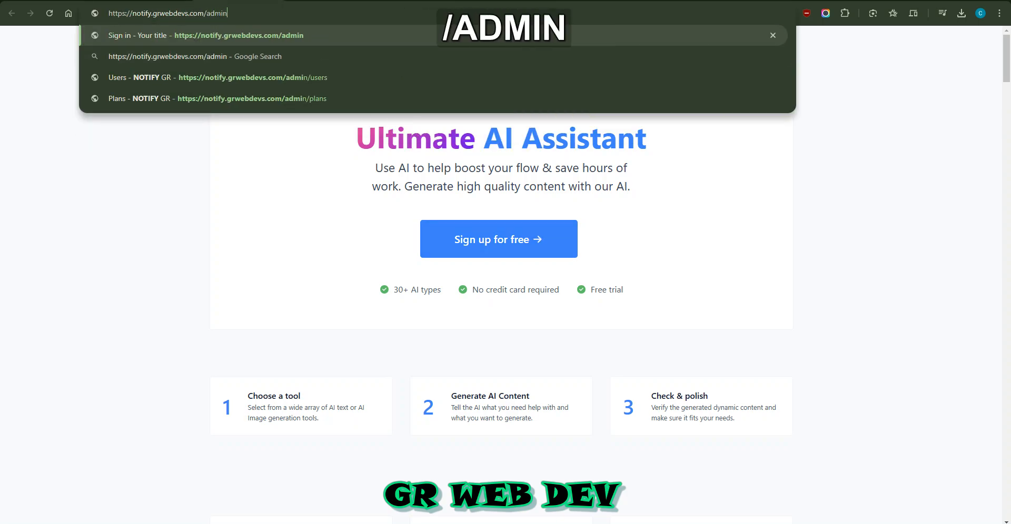
key("Return")
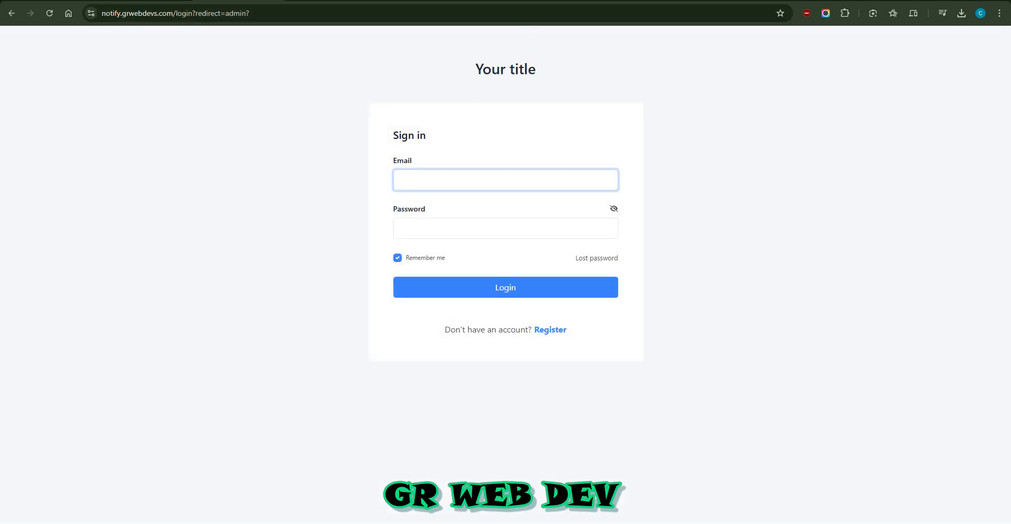
Sign in with the admin account's email and password
type("admin")
key("Tab")
key("Tab")
type("admin")
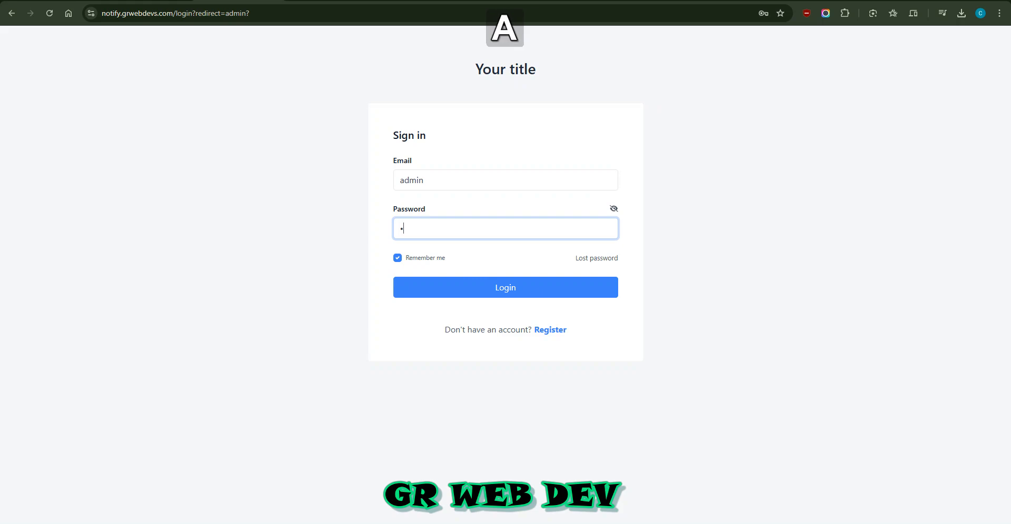
key("Return")
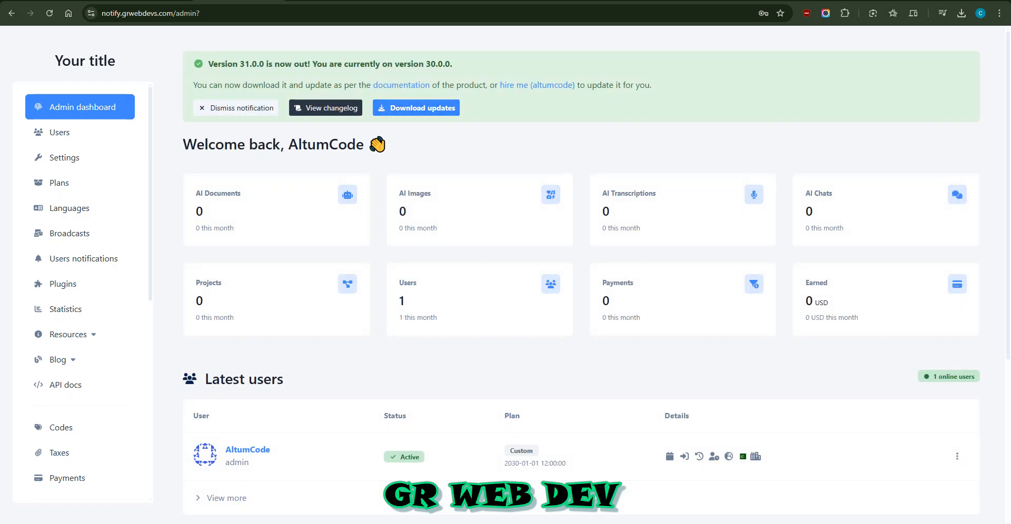
Open the AltumCode downloads page for the Version 31.0.0 update
left_click_drag(234, 85, 275, 85)
double_click(282, 85)
left_click(416, 108)
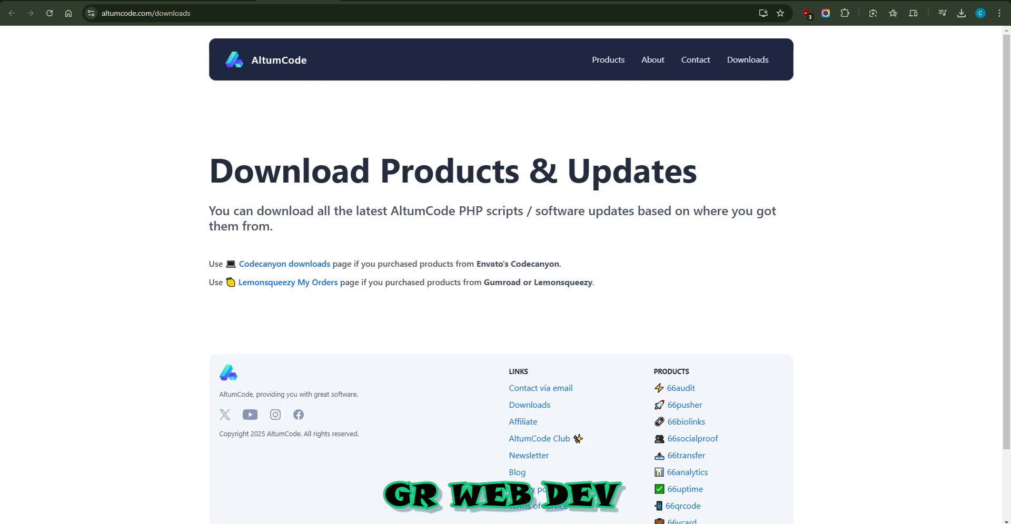
scroll(505, 274, "down", 2)
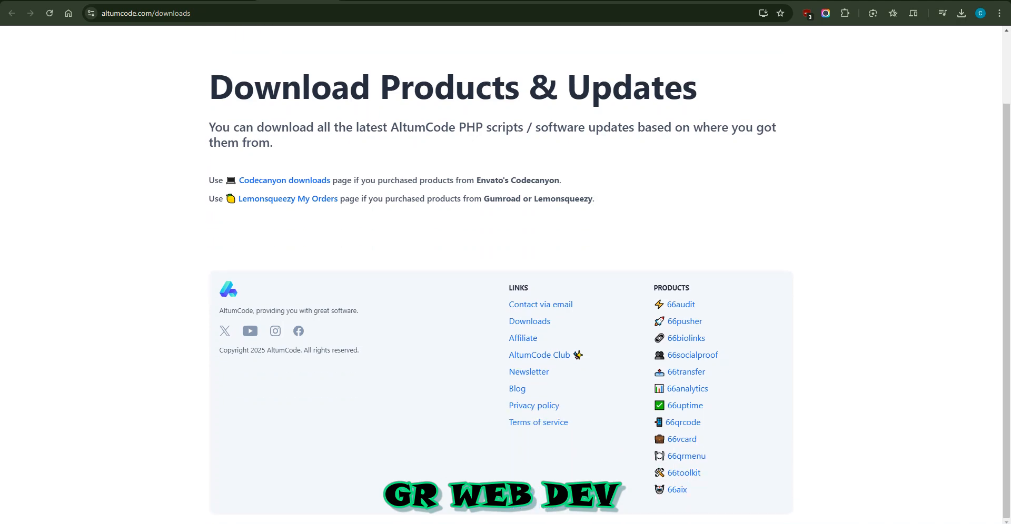
scroll(505, 274, "up", 2)
Back in the admin tab, dismiss the Version 31.0.0 update notice
key("ctrl+shift+Tab")
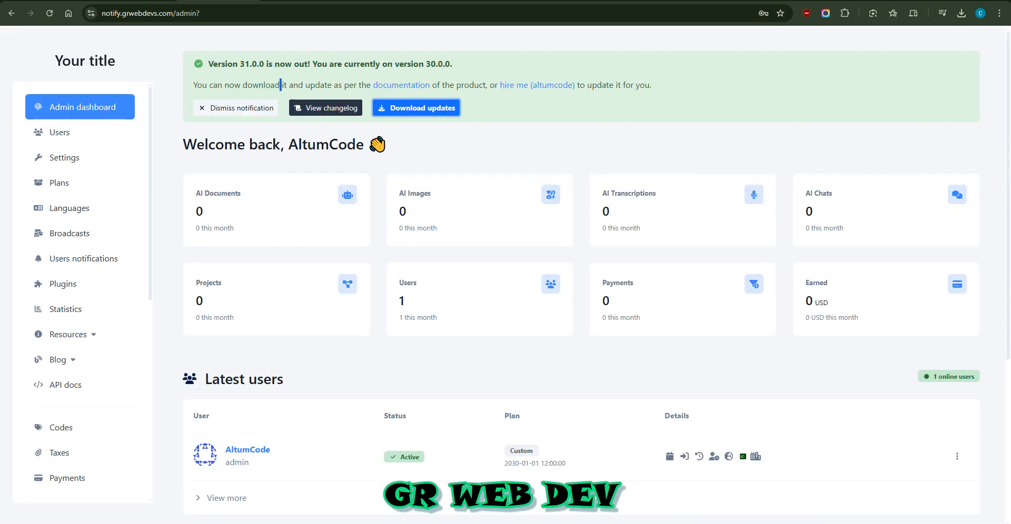
left_click(234, 108)
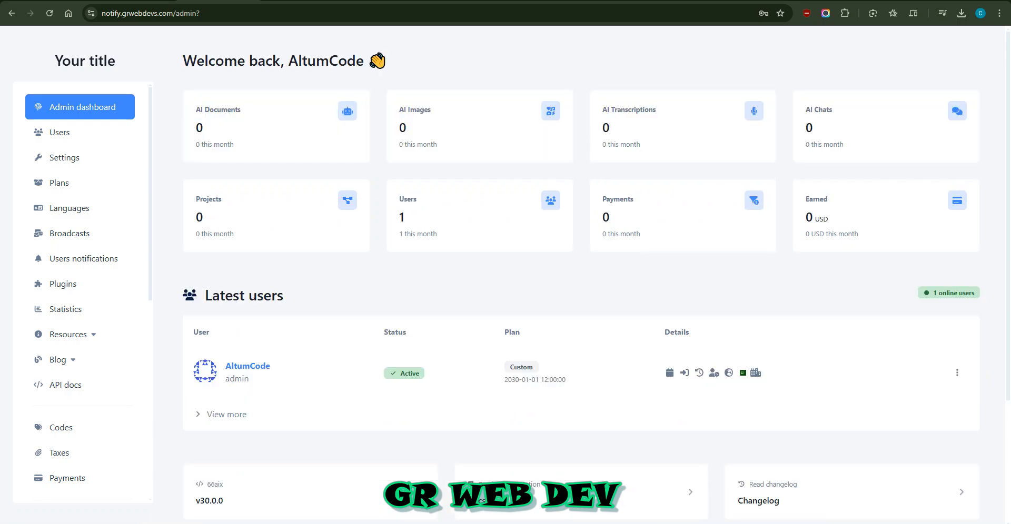
scroll(595, 274, "down", 2)
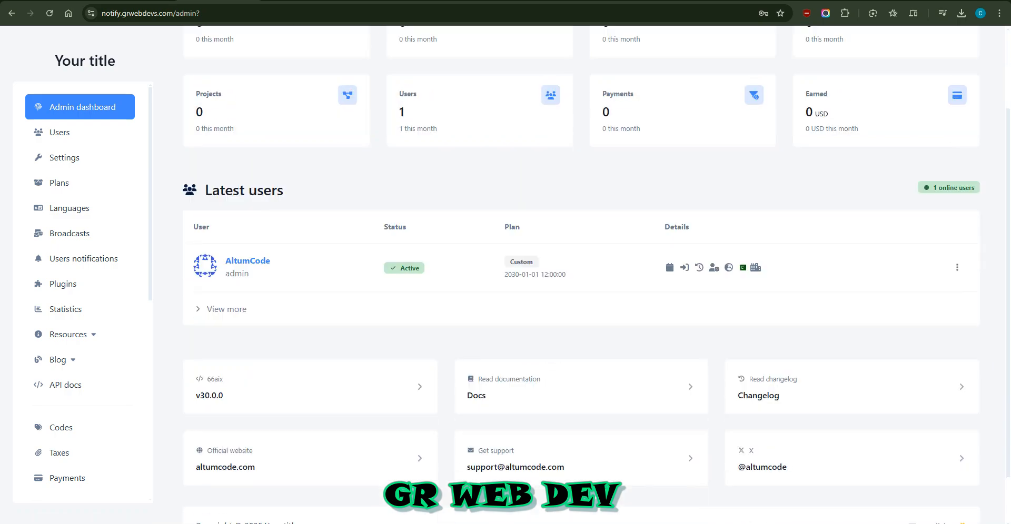
scroll(64, 332, "down", 3)
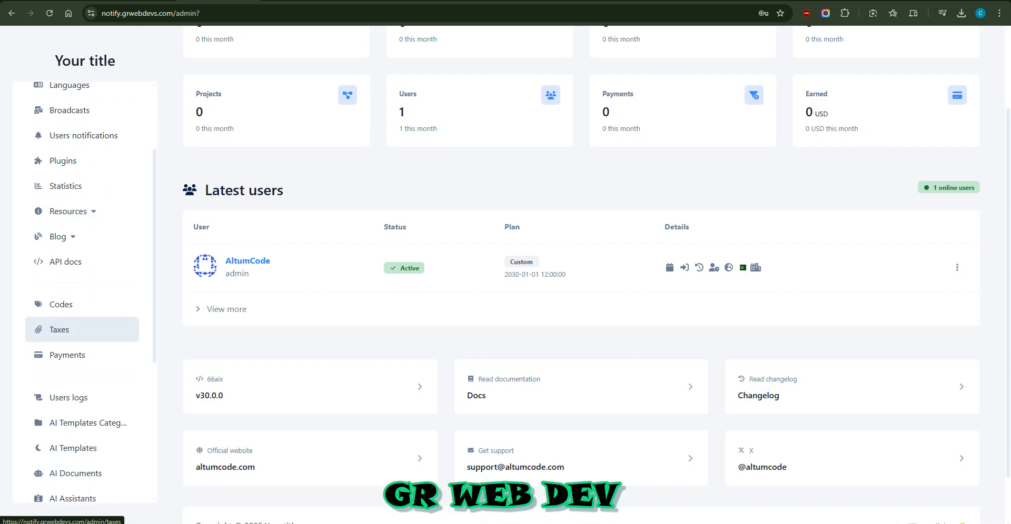
scroll(79, 330, "down", 5)
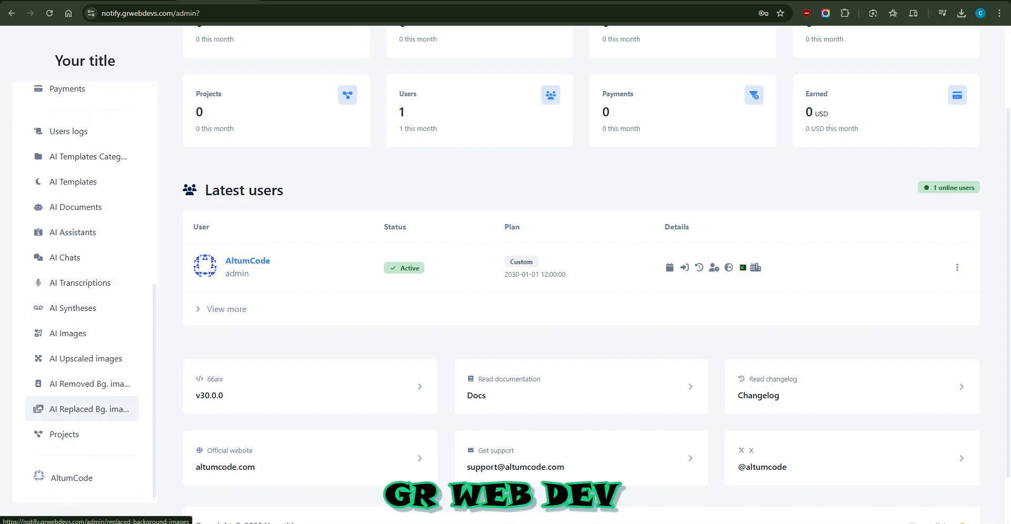
scroll(79, 421, "up", 6)
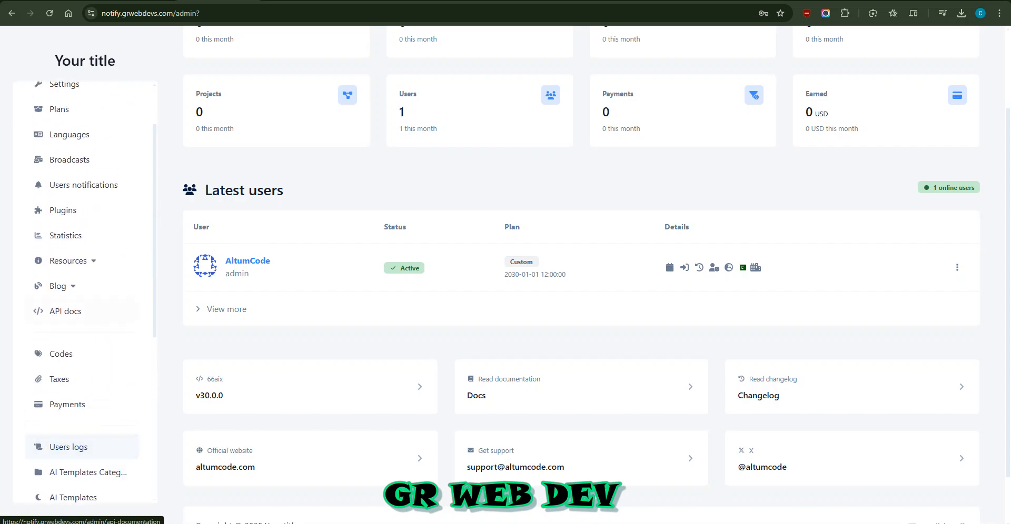
scroll(79, 260, "up", 2)
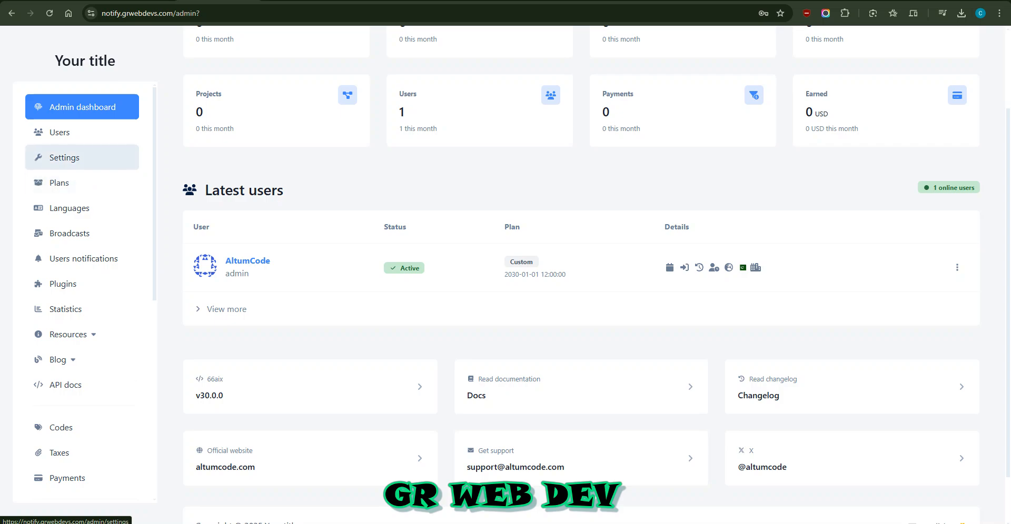
left_click(63, 157)
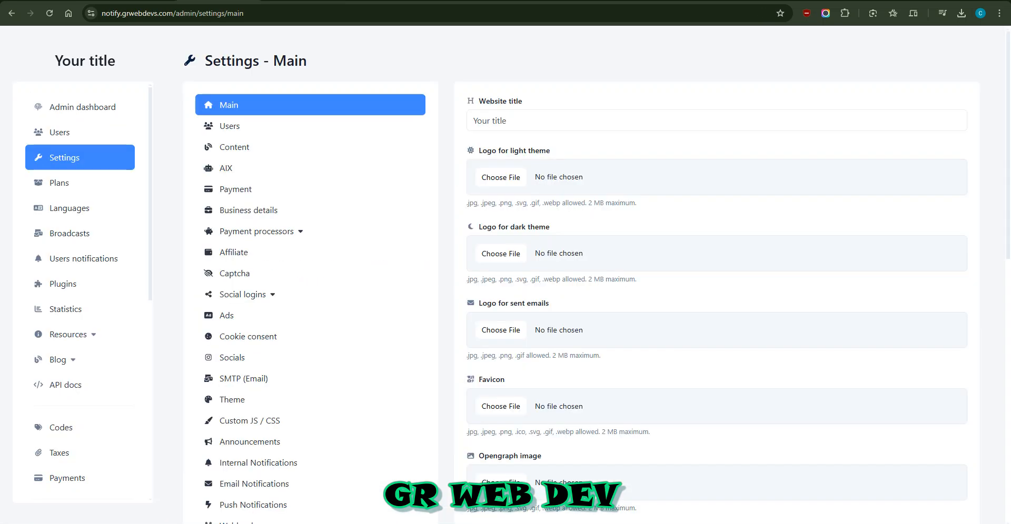
Change the website title to 'GR WEB DEV' and save the main settings
left_click(481, 121)
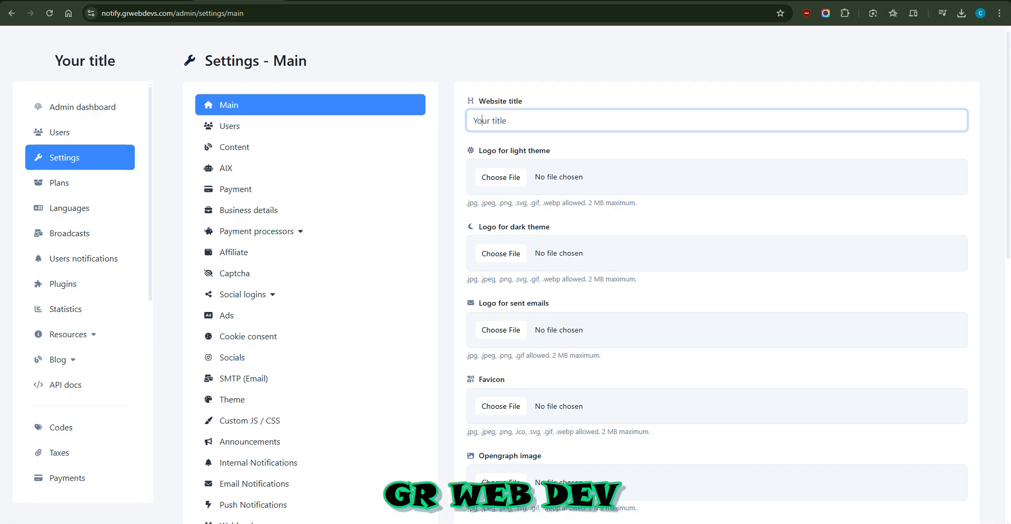
key("ctrl+a")
key("shift")
type("G")
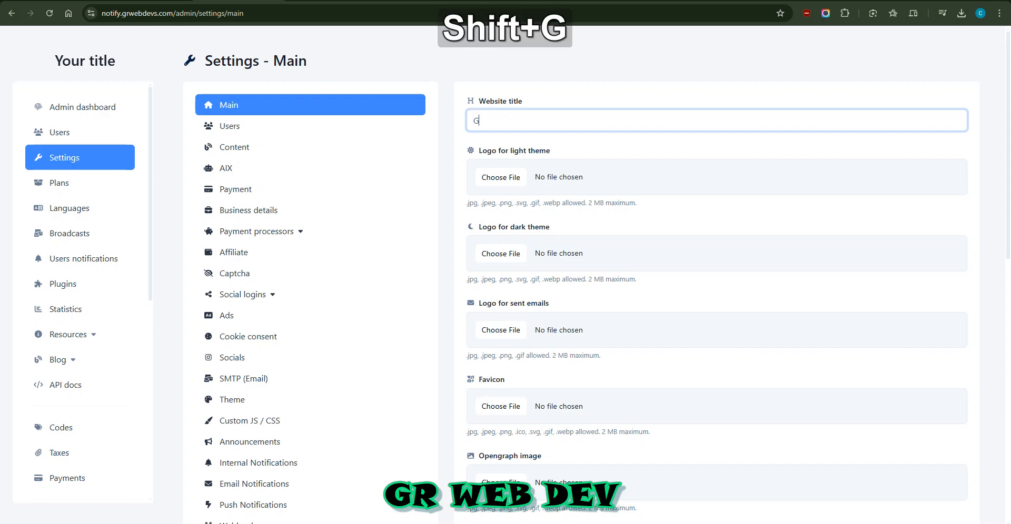
type("R WEB DEV")
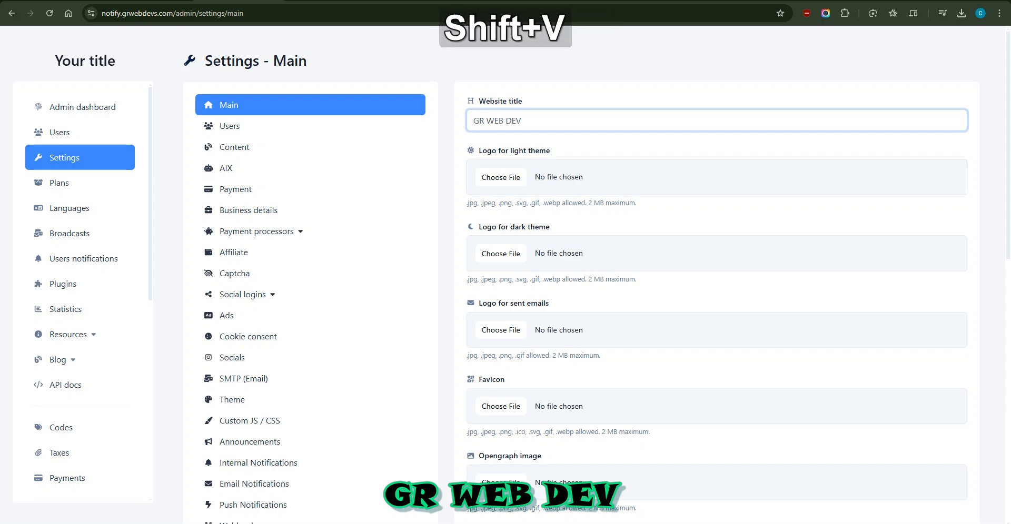
scroll(600, 274, "down", 10)
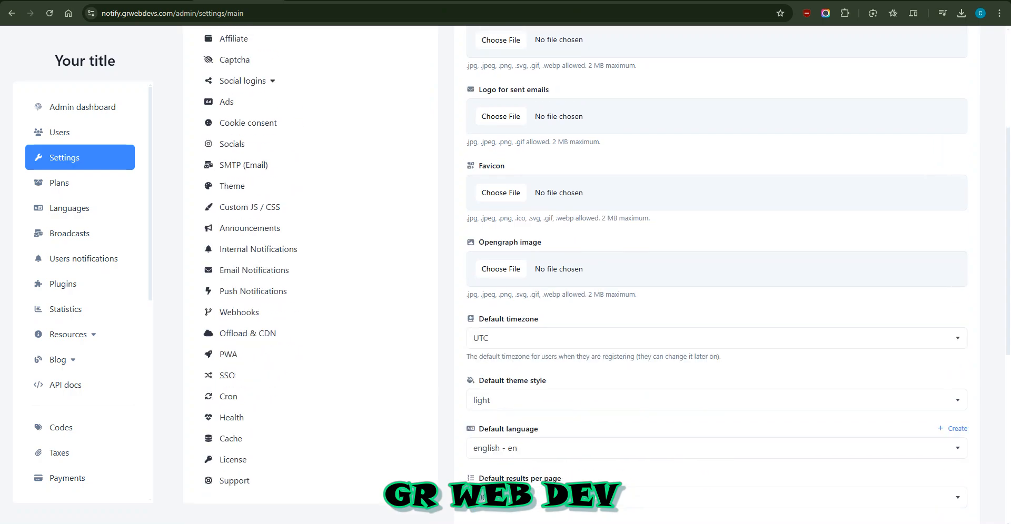
scroll(600, 274, "down", 1)
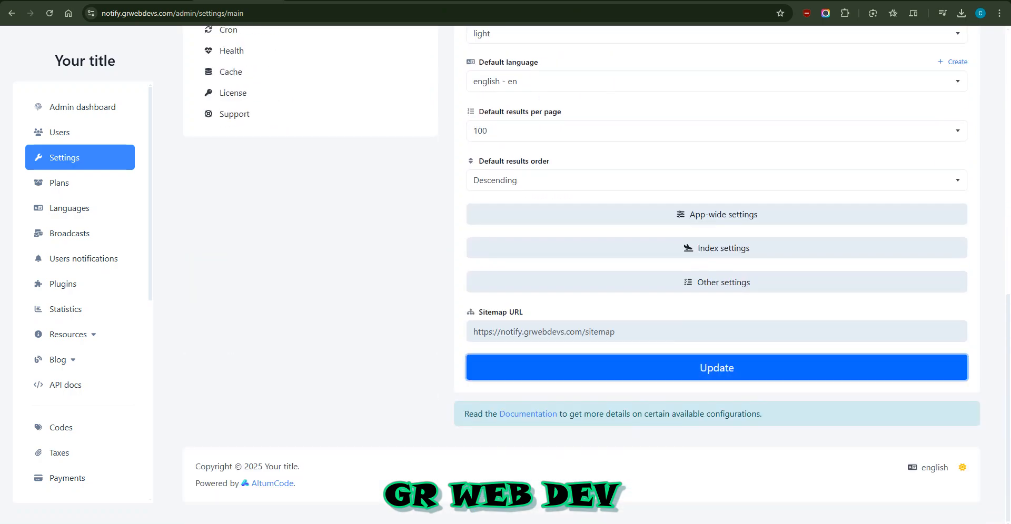
left_click(717, 368)
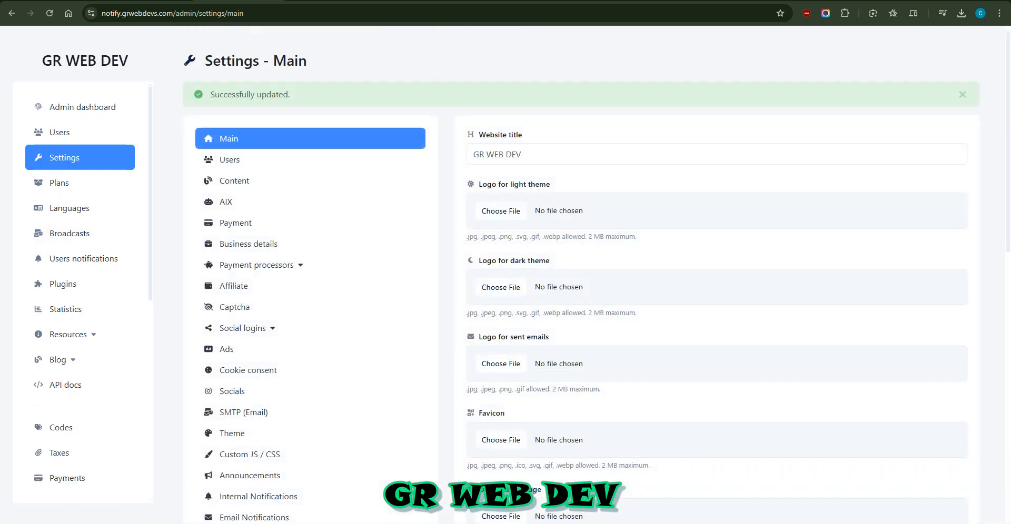
In Users settings, toggle the social-login password requirement on and back off
left_click(230, 160)
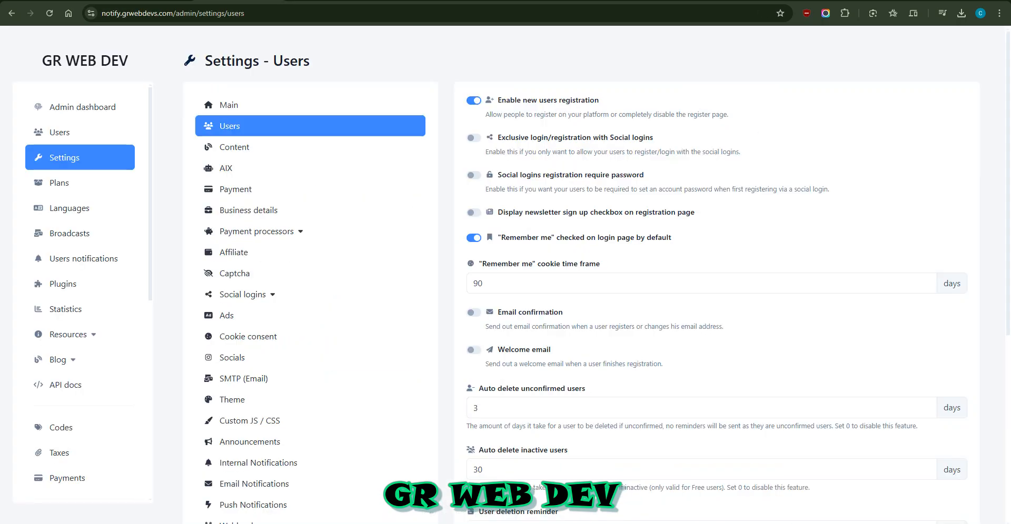
left_click(473, 175)
left_click(474, 175)
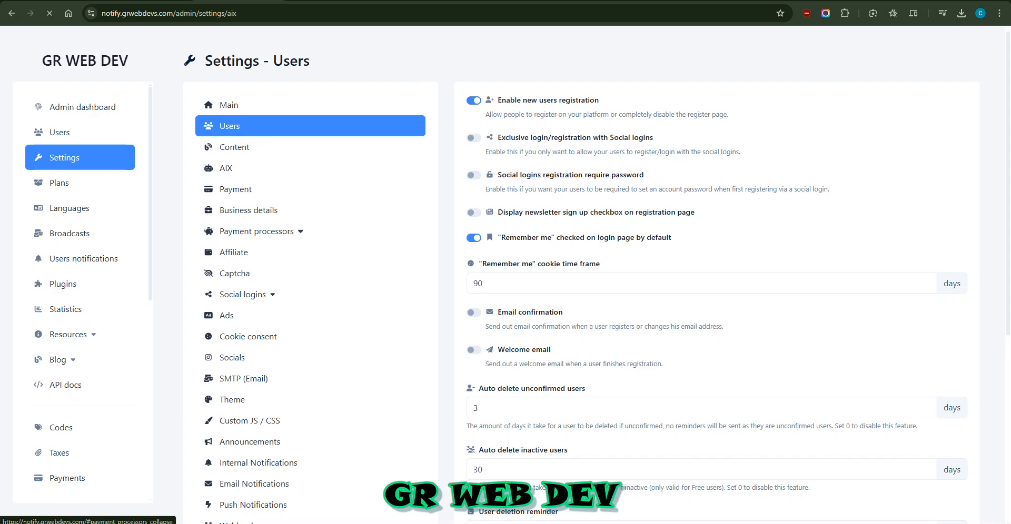
Paste into the OpenAI API key field on the AIX settings page
left_click(209, 168)
left_click(717, 165)
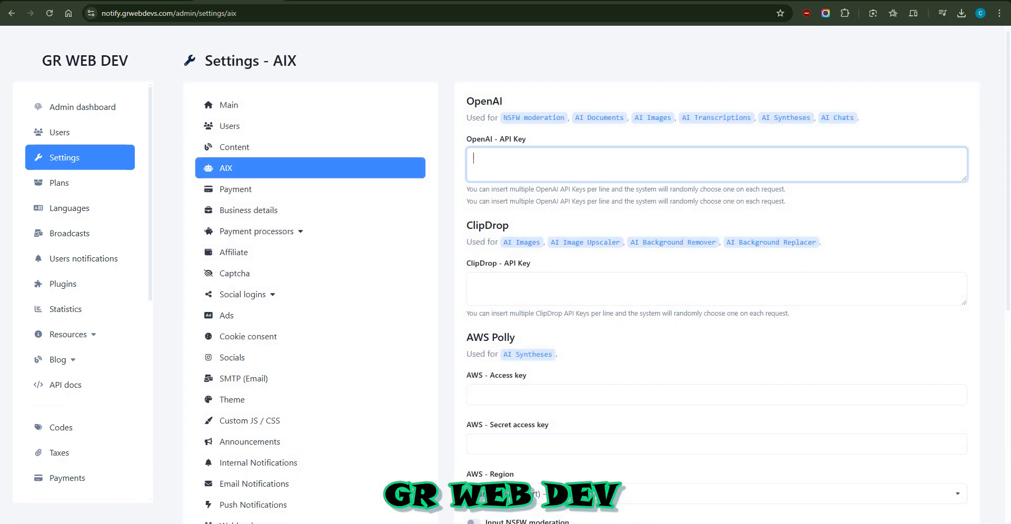
key("ctrl+v")
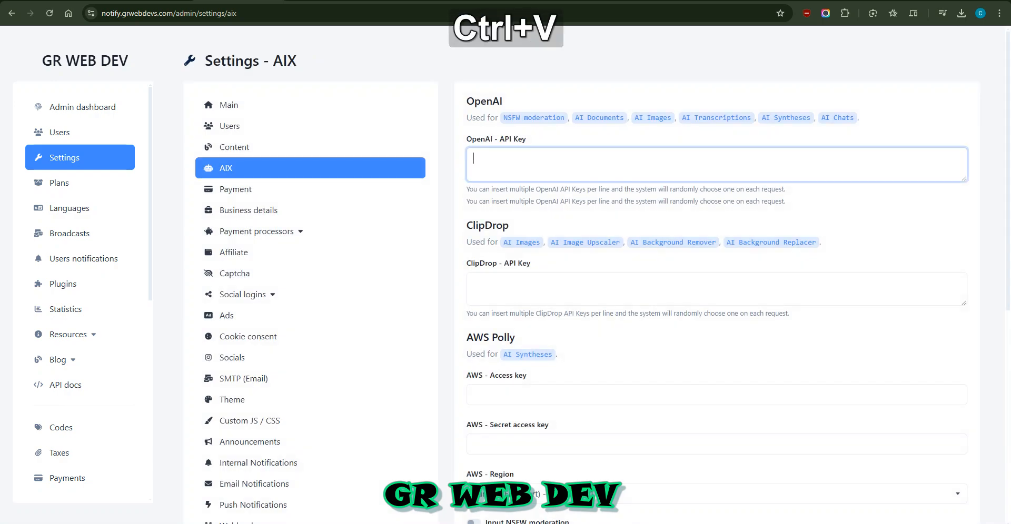
left_click(763, 0)
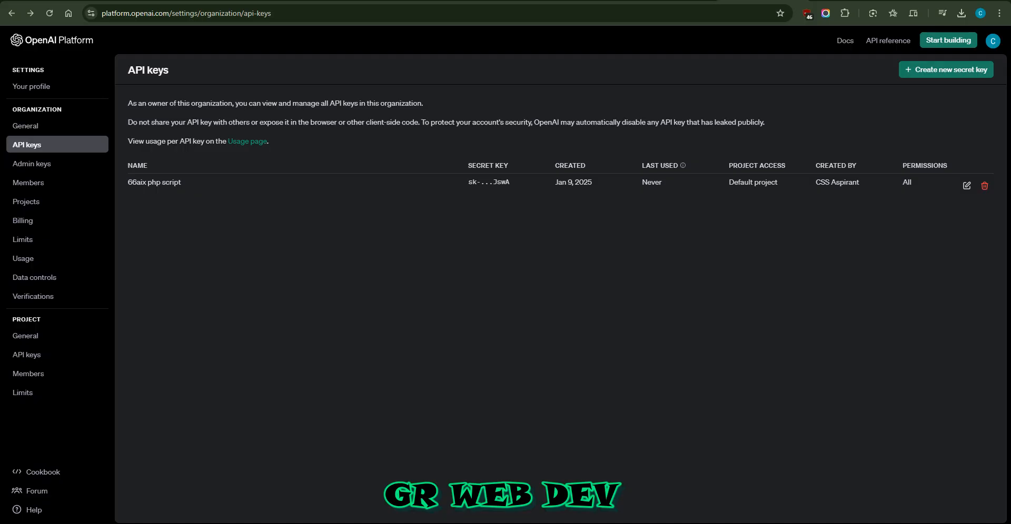
left_click_drag(468, 183, 509, 182)
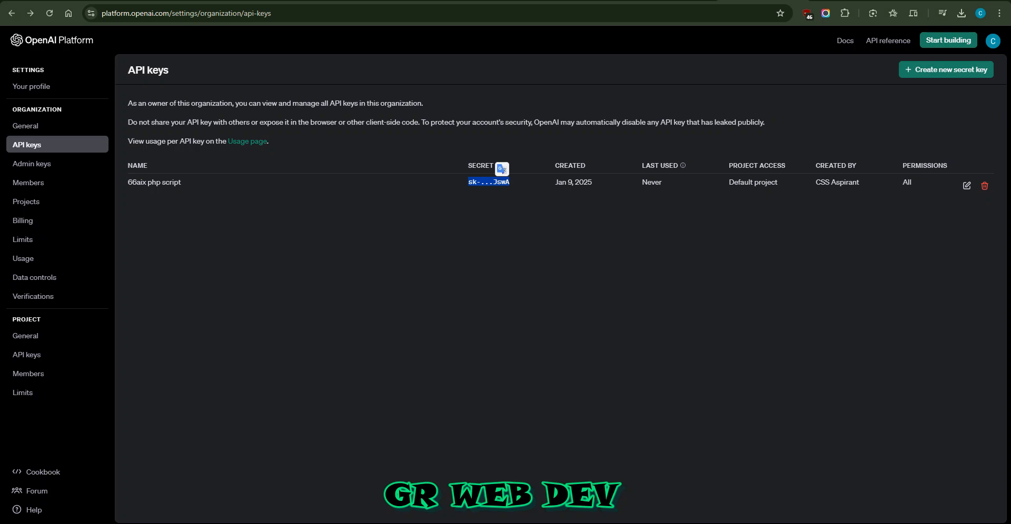
left_click(506, 203)
left_click(239, 0)
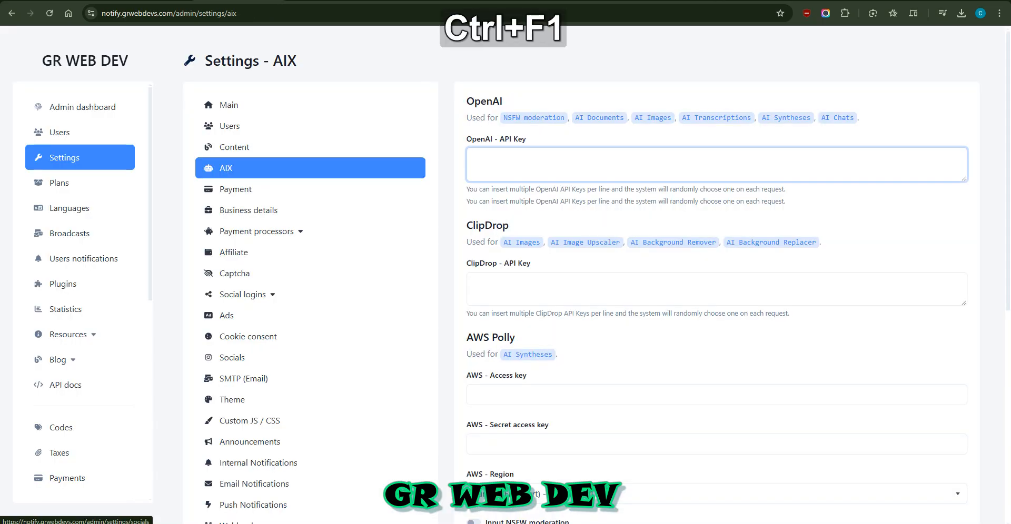
Paste the OpenAI API key without its trailing blank line and review the multiple-keys note
key("ctrl+v")
key("BackSpace")
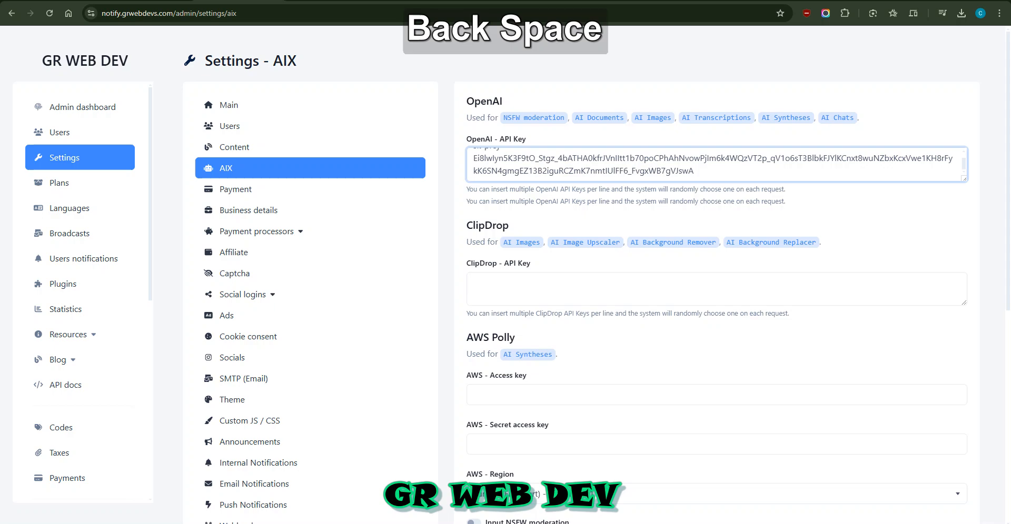
scroll(597, 275, "down", 4)
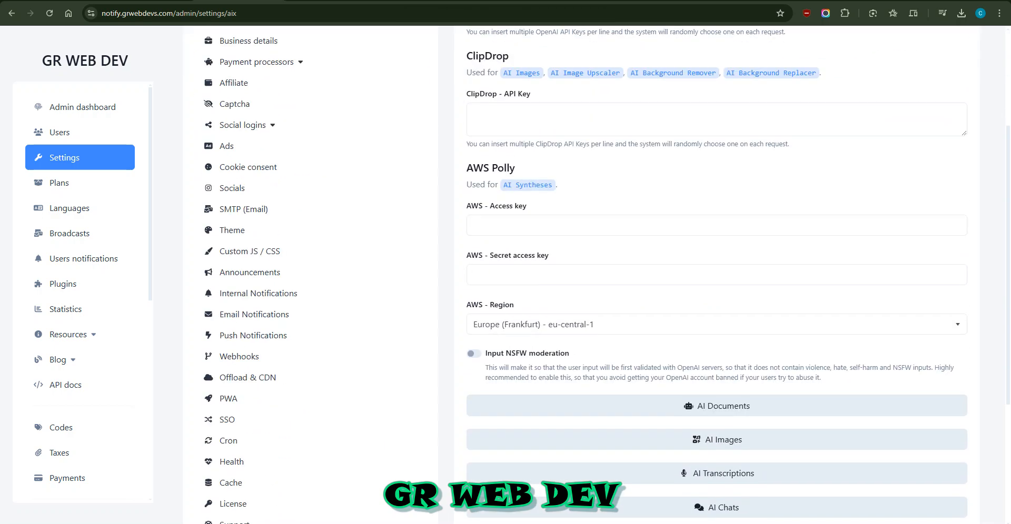
scroll(597, 275, "down", 3)
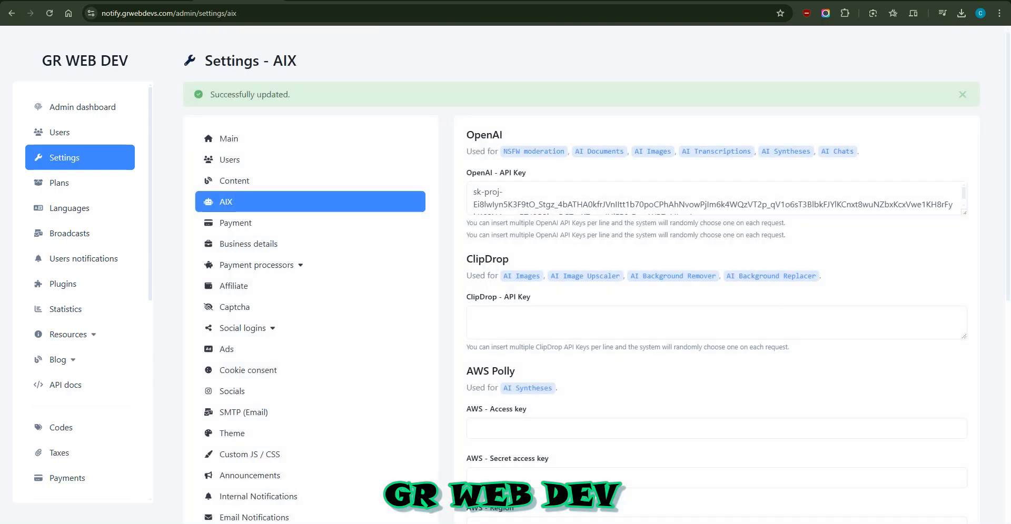
left_click_drag(499, 223, 731, 223)
left_click(762, 224)
Enlarge the OpenAI API key box and join the key's second line onto sk-proj-
scroll(716, 199, "down", 1)
triple_click(716, 223)
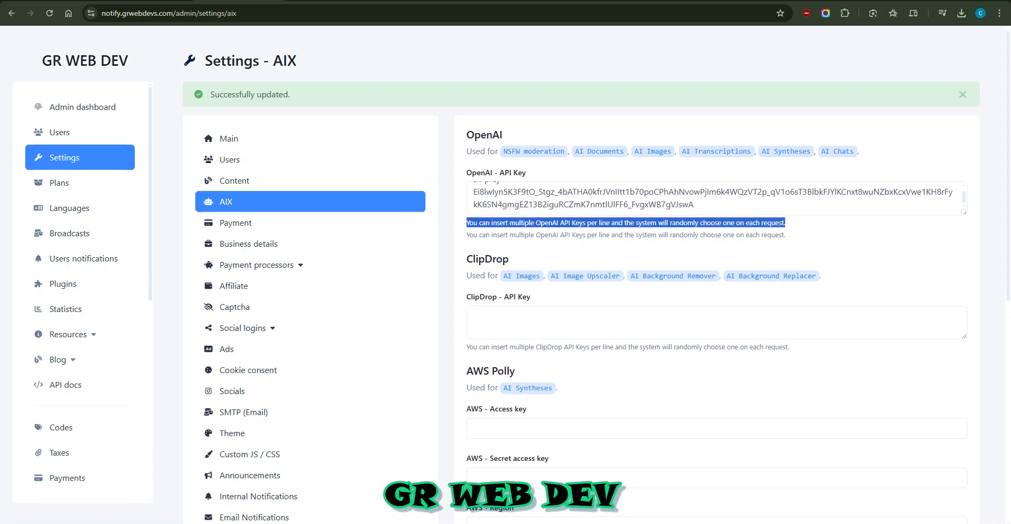
left_click_drag(964, 212, 964, 291)
left_click(689, 217)
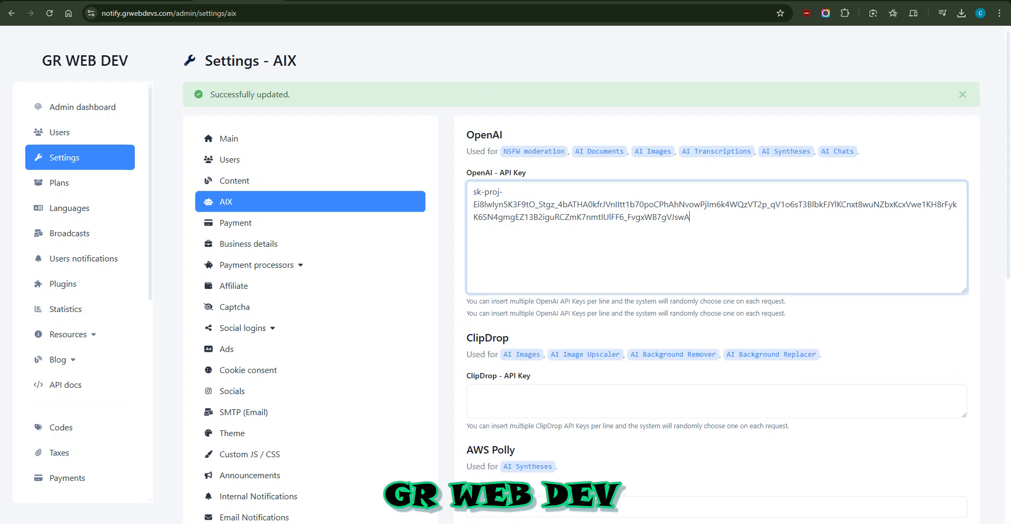
key("Up")
key("Down")
key("Home")
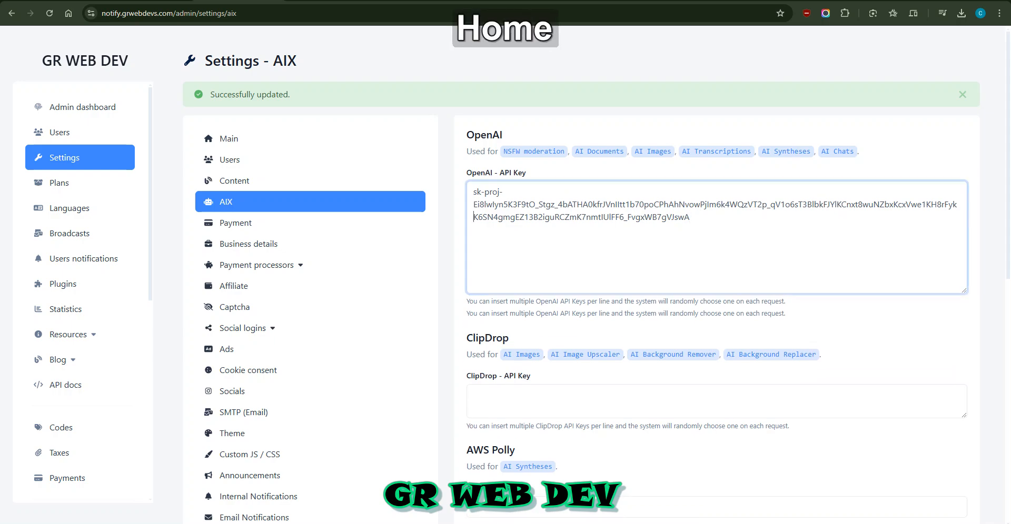
key("Up")
key("Down")
key("Up")
key("Up")
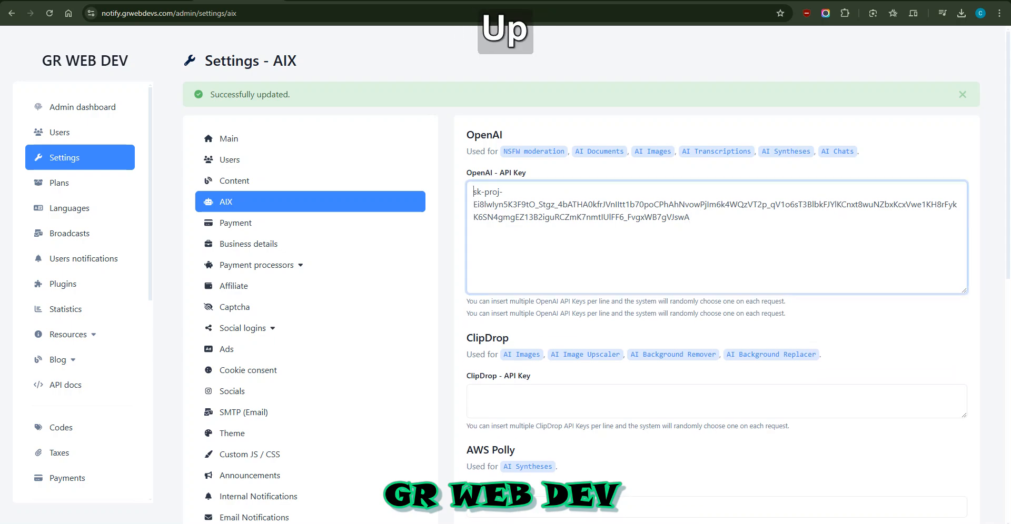
key("Down")
key("BackSpace")
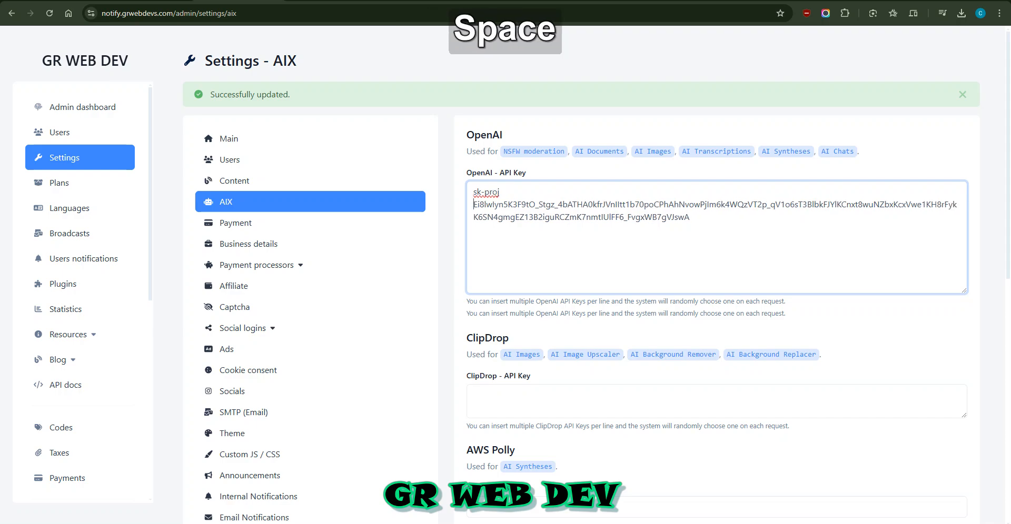
Remove the stray space and line break after sk-proj, keeping the hyphen
key("Up")
key("End")
key("Right")
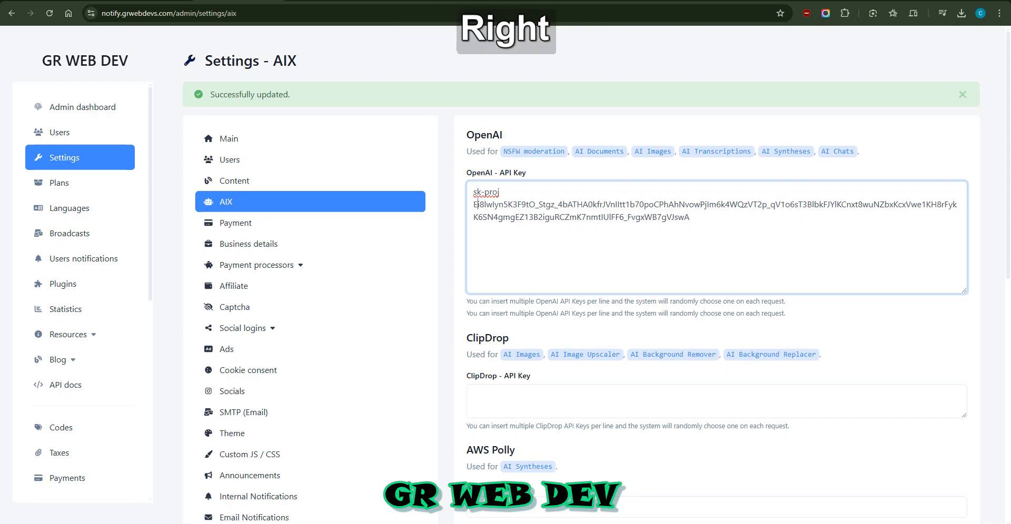
key("Left")
key("Right")
key("Left")
key("End")
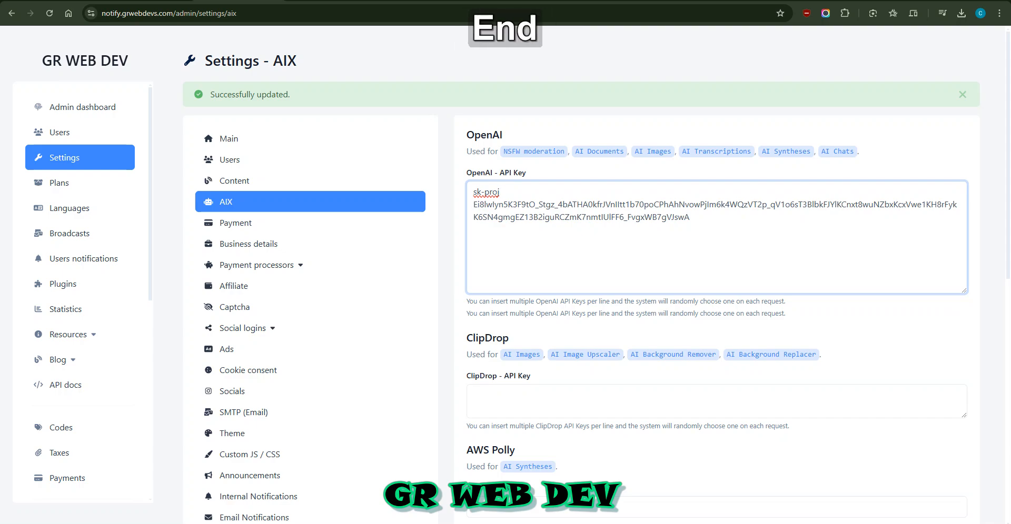
key("BackSpace")
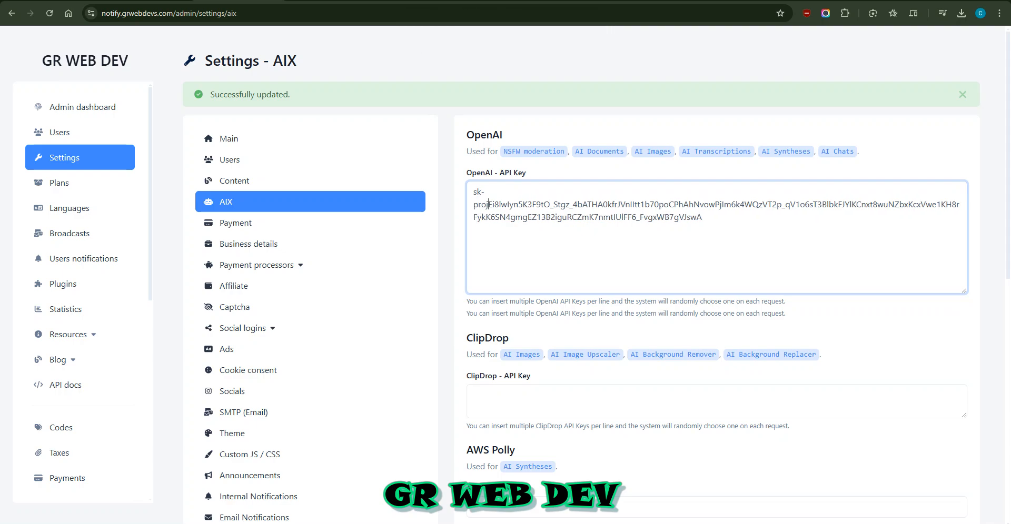
key("BackSpace")
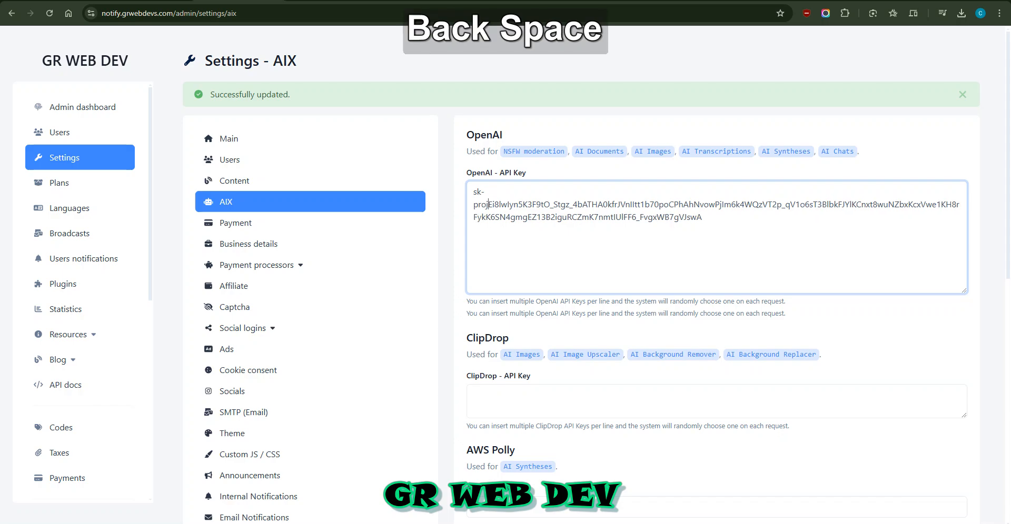
key("Left")
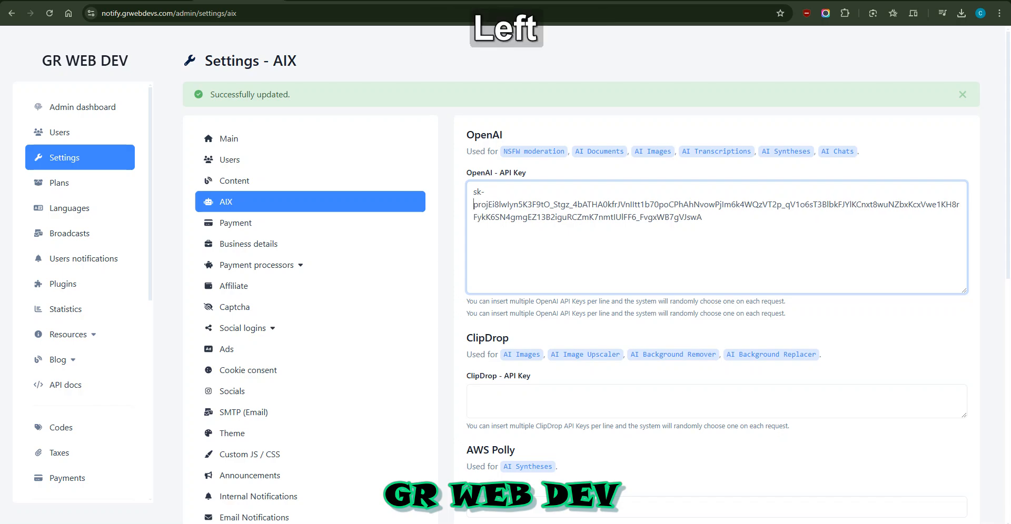
key("BackSpace")
type("-")
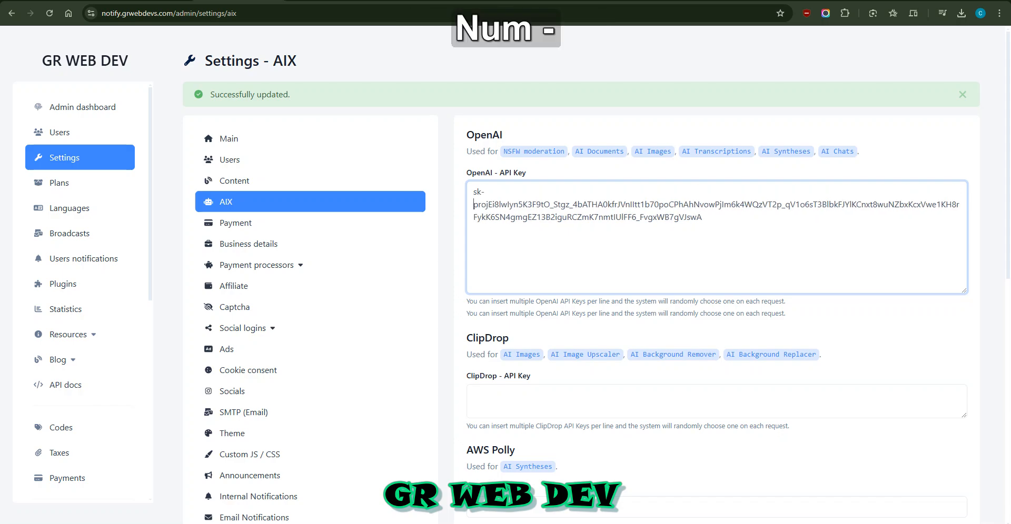
key("ctrl+z")
Replace the key with a fresh paste and delete the trailing blank line
key("ctrl+a")
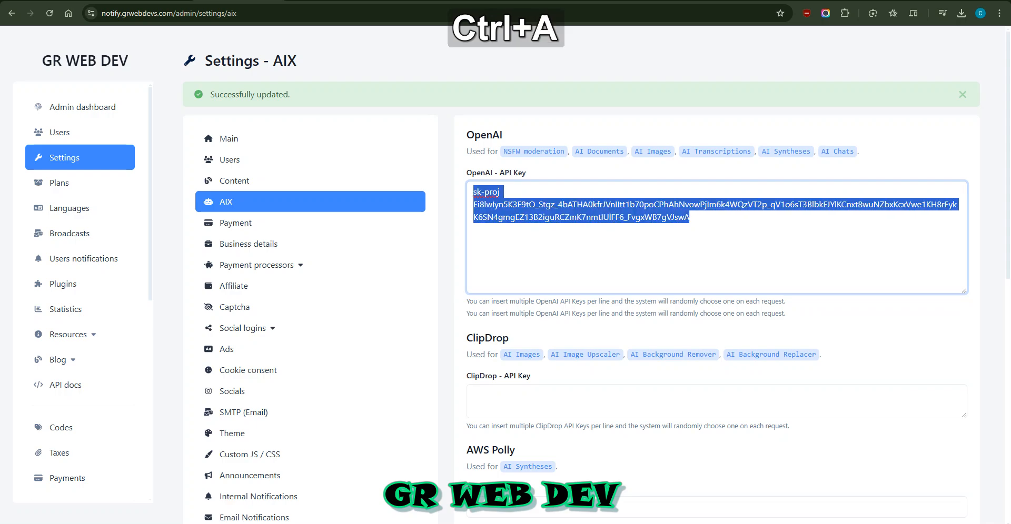
key("ctrl+v")
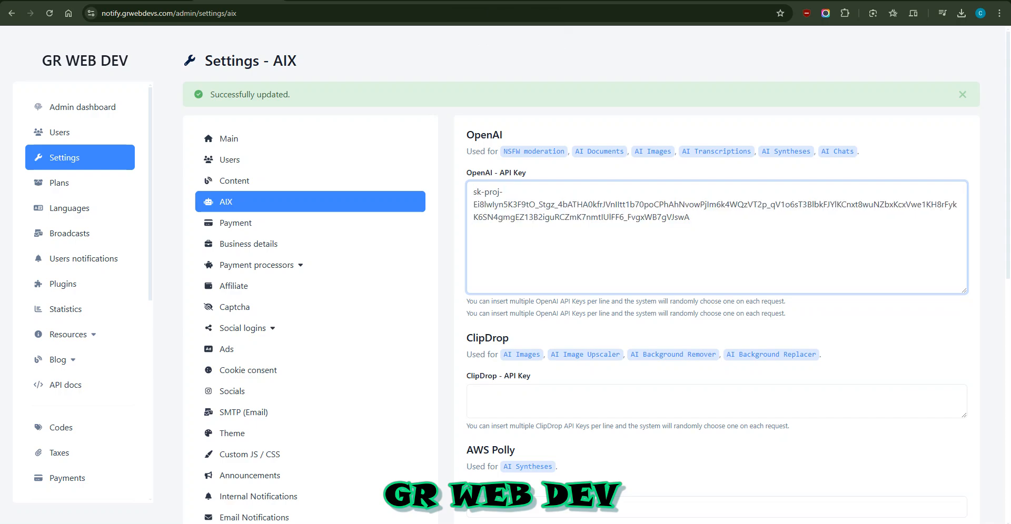
key("BackSpace")
Save the AIX settings and browse the AI Documents, Images, Transcriptions, Chats and Syntheses sections
scroll(596, 266, "down", 9)
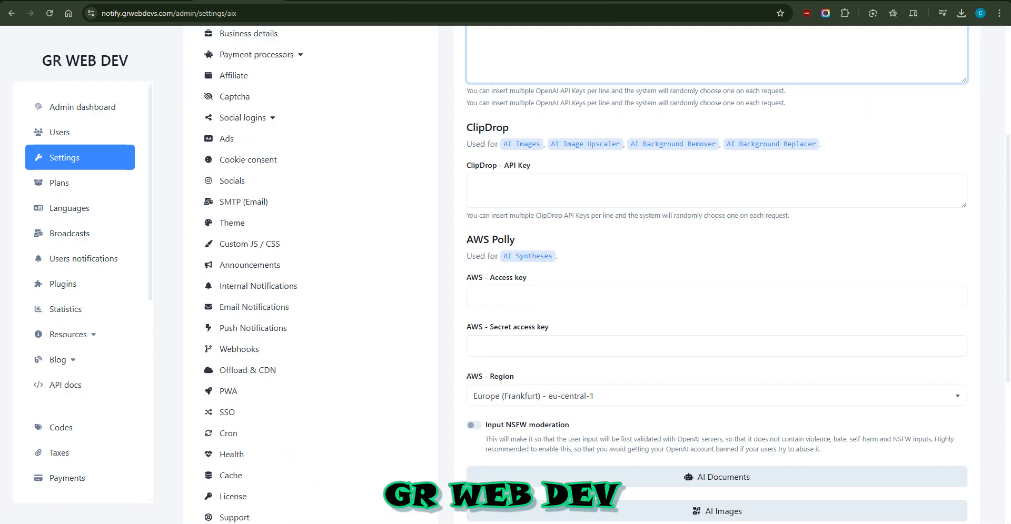
left_click(717, 368)
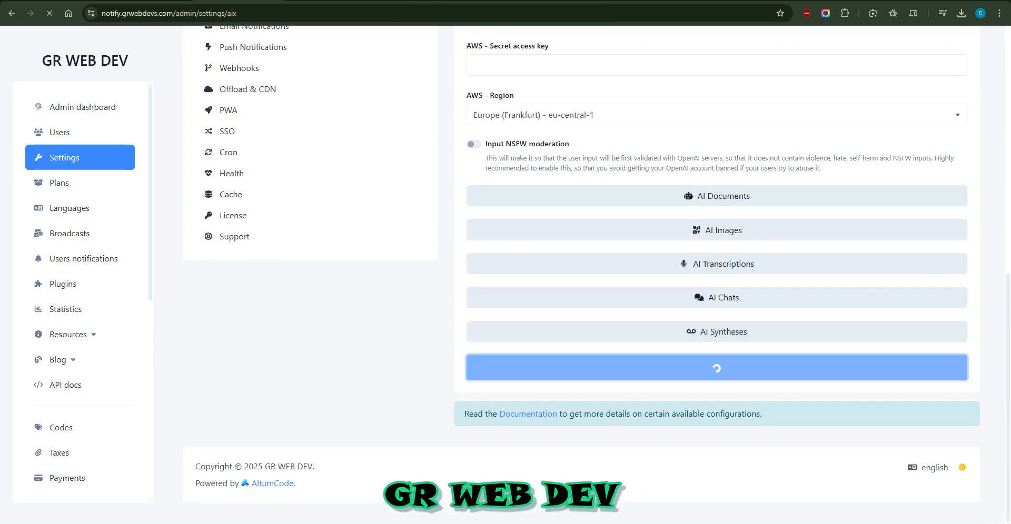
scroll(596, 265, "down", 10)
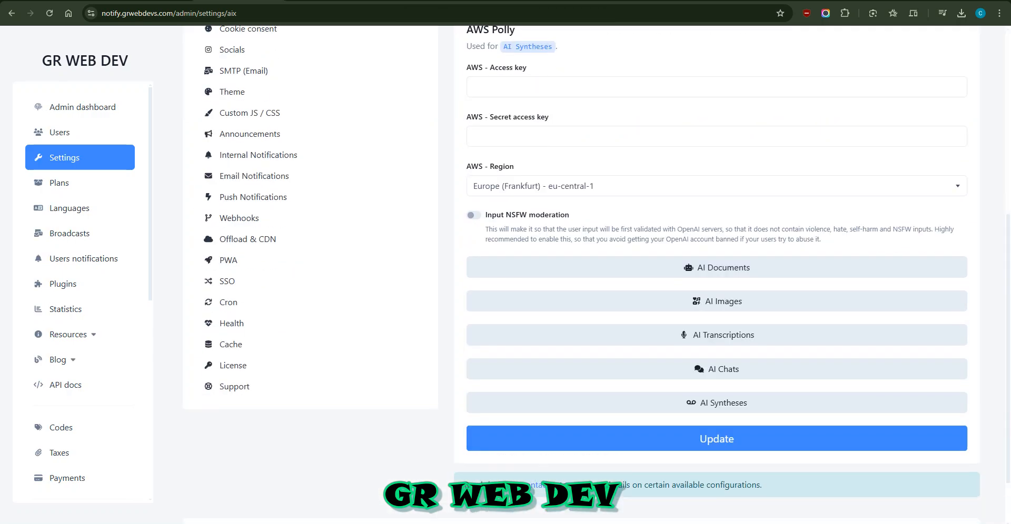
left_click(716, 196)
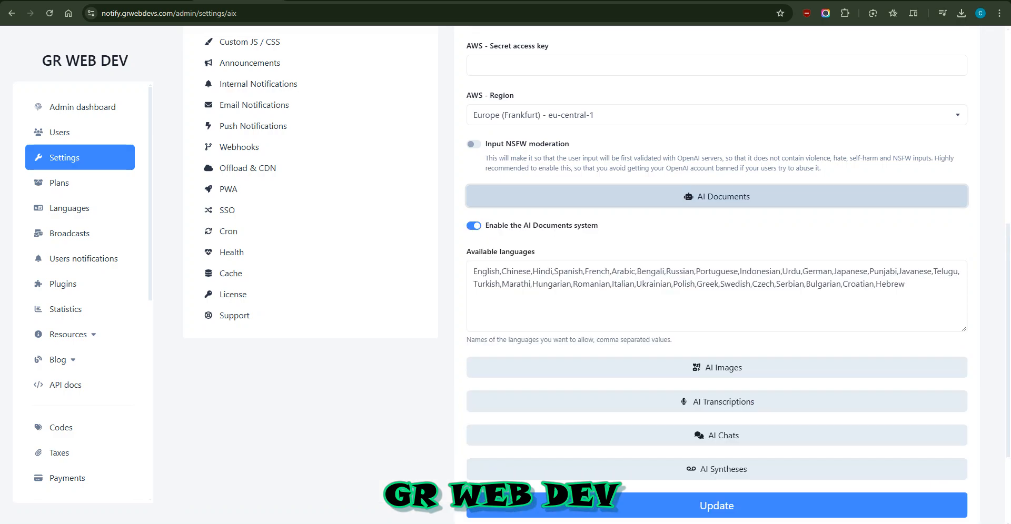
left_click(716, 196)
left_click(716, 230)
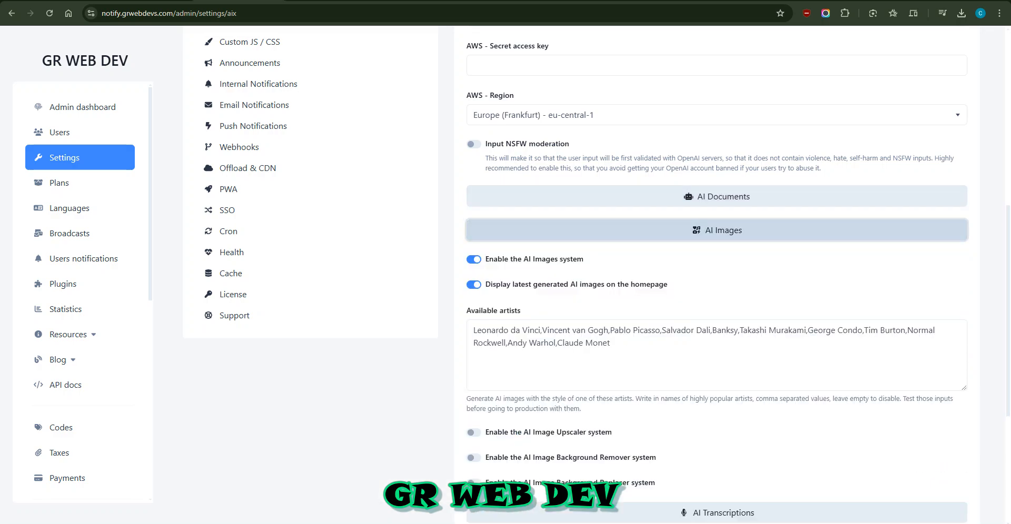
left_click(716, 230)
left_click(717, 263)
left_click(716, 264)
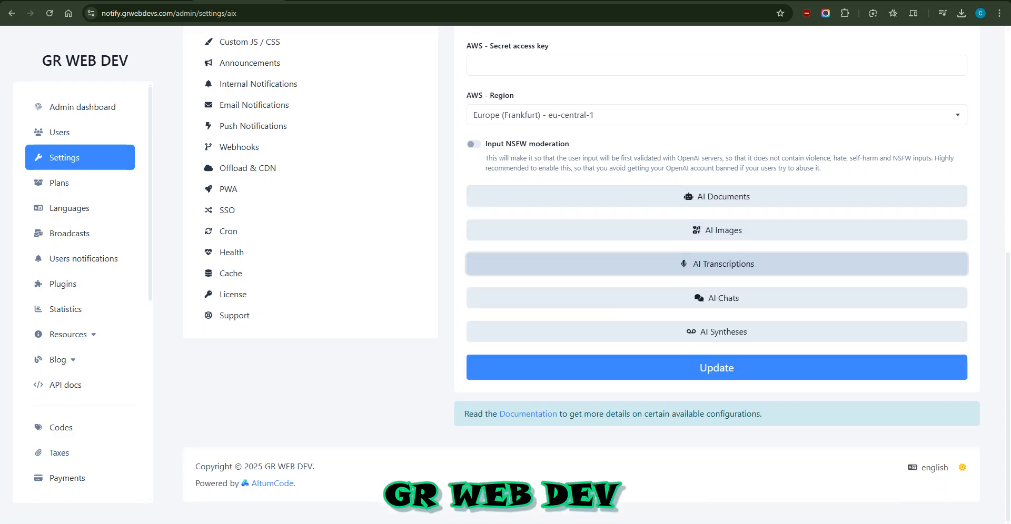
left_click(717, 230)
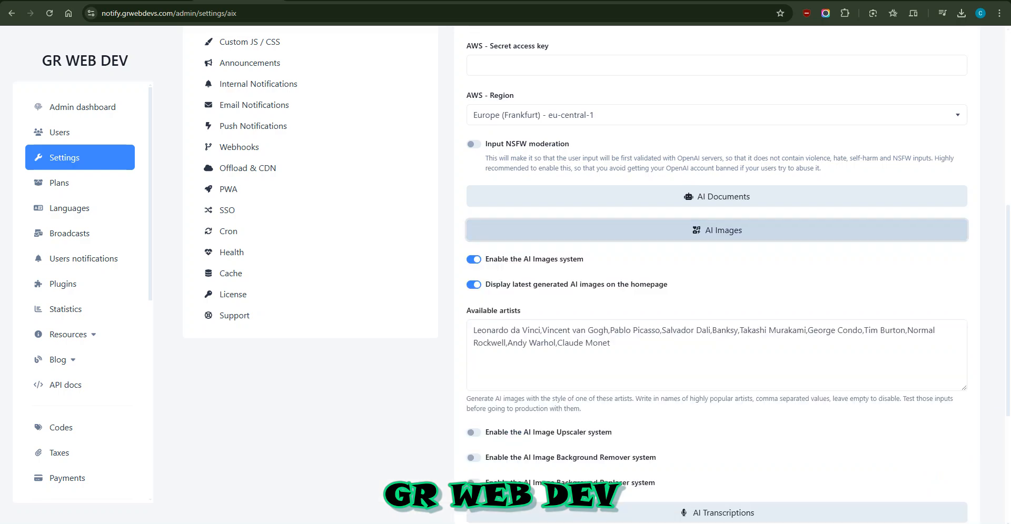
left_click(717, 230)
left_click(717, 263)
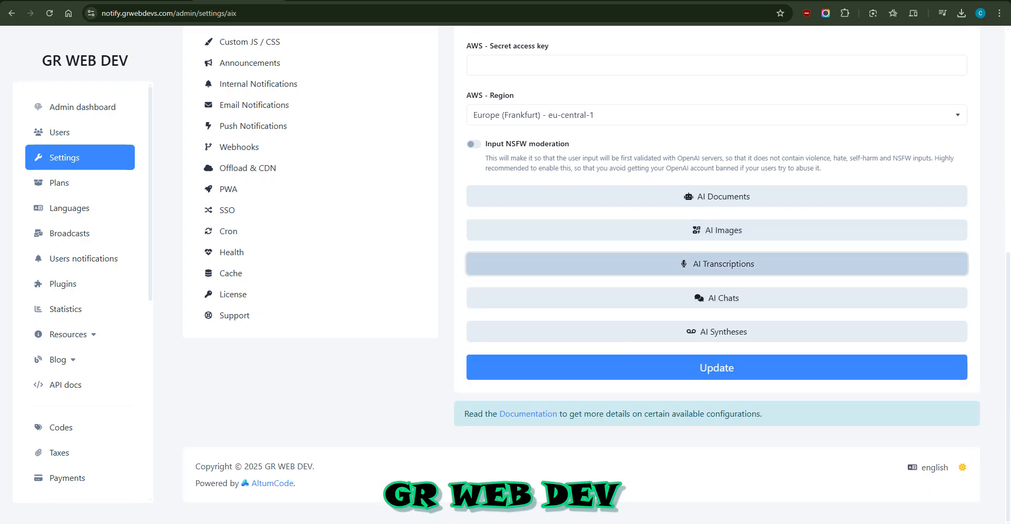
left_click(716, 264)
left_click(717, 298)
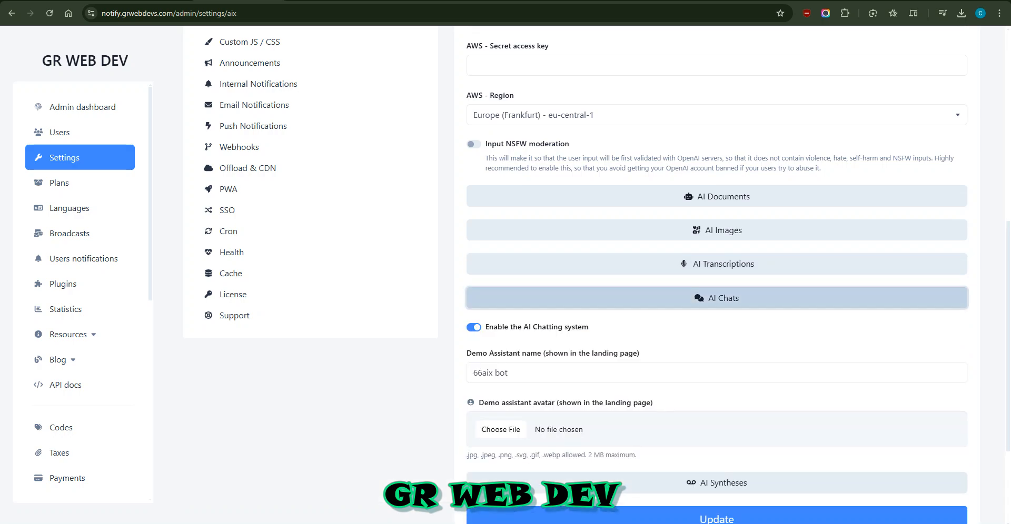
left_click(716, 298)
left_click(716, 331)
Glance at the payment processors submenu, then open the Plans page
scroll(717, 358, "down", 1)
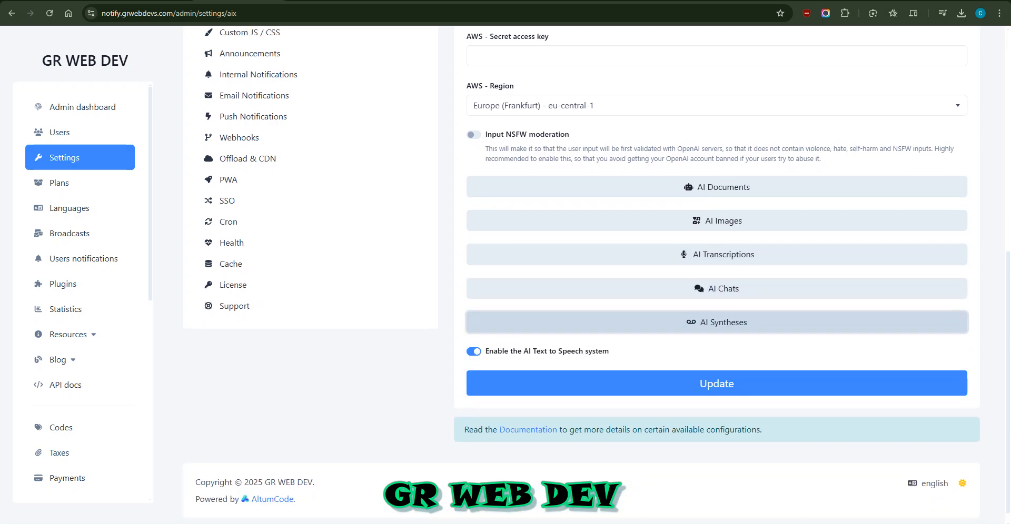
scroll(717, 263, "up", 6)
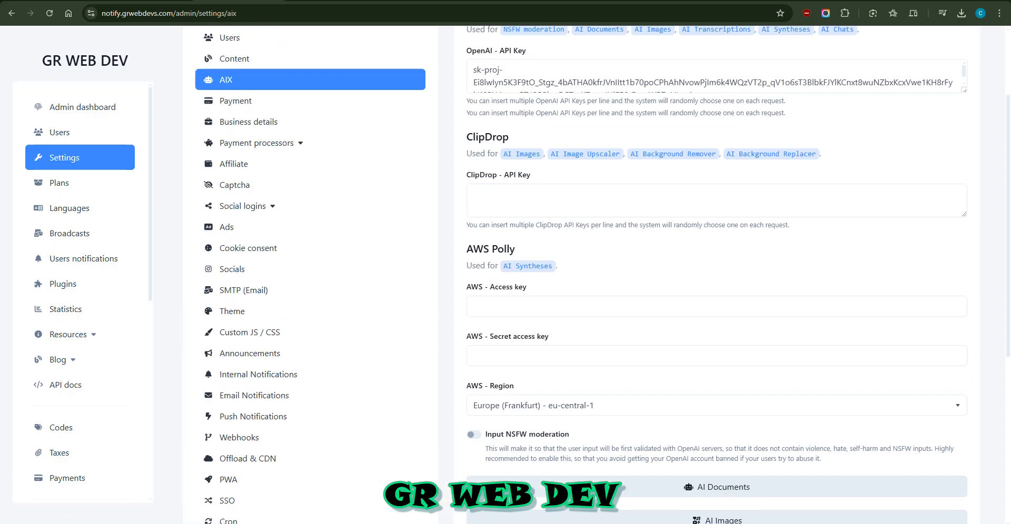
scroll(717, 264, "up", 3)
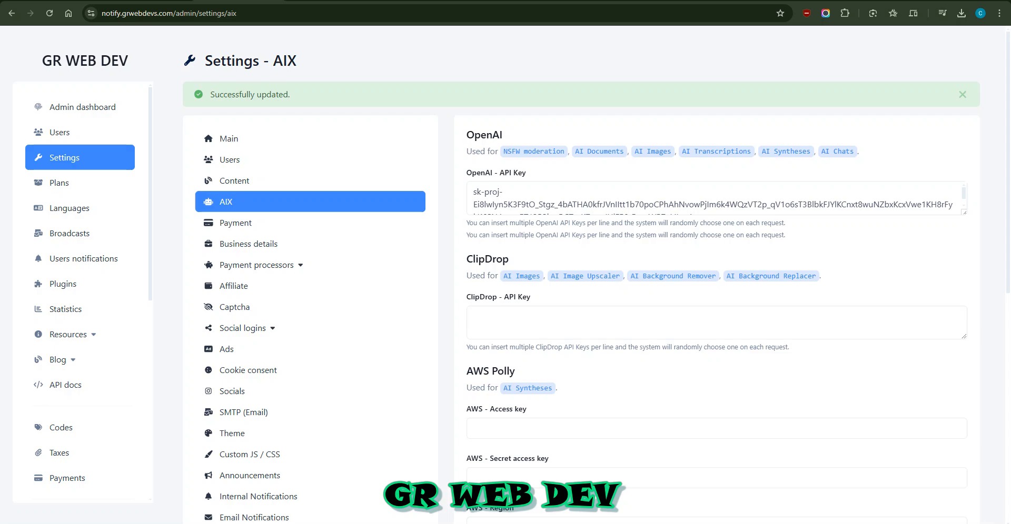
left_click(261, 265)
left_click(261, 265)
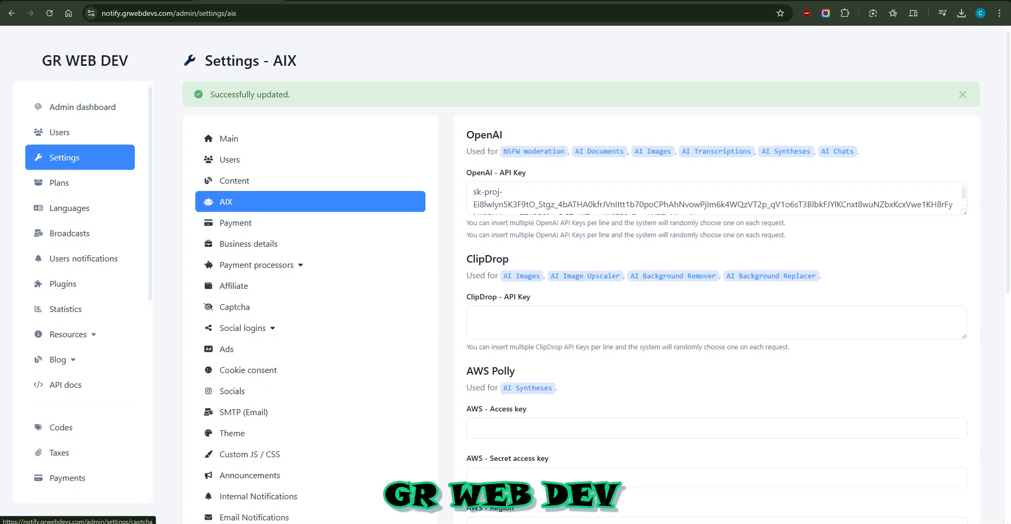
scroll(221, 349, "down", 4)
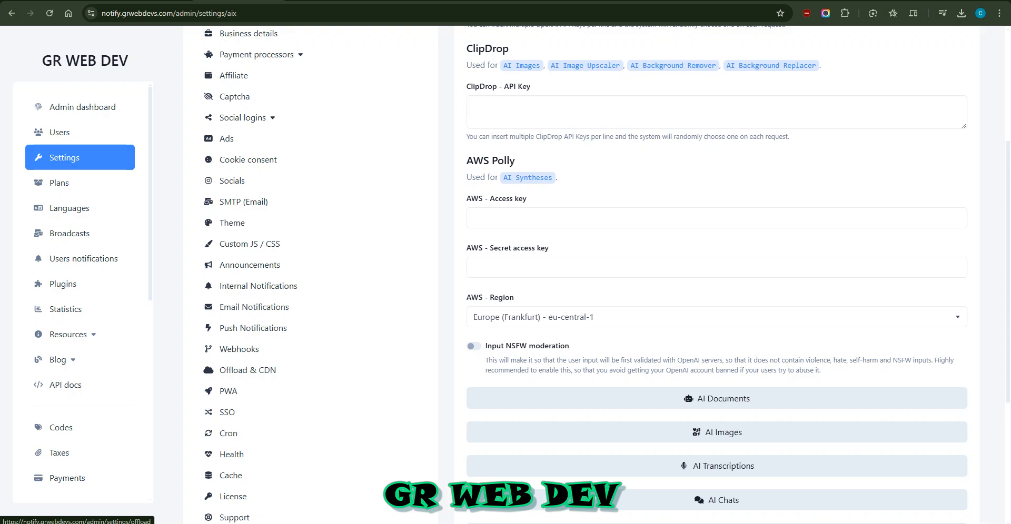
scroll(210, 273, "down", 4)
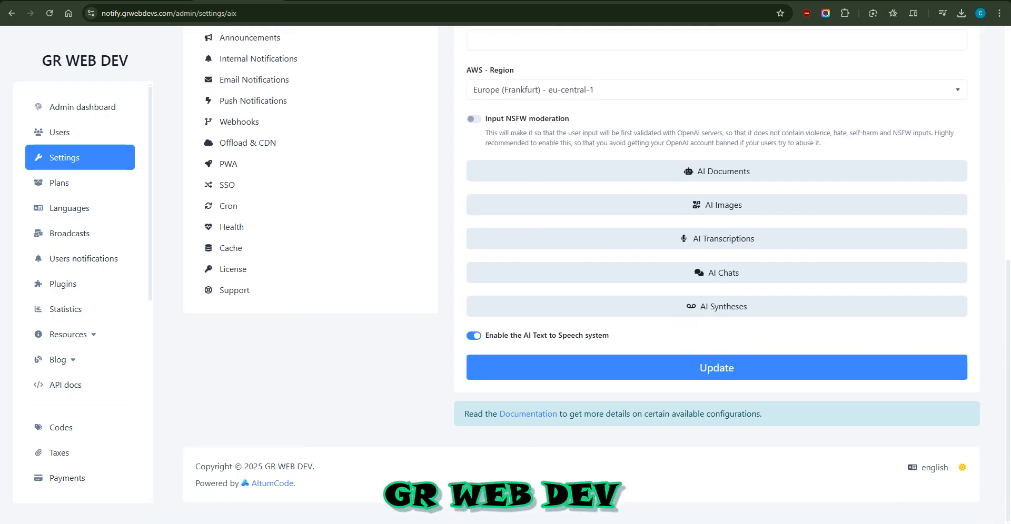
scroll(236, 289, "up", 4)
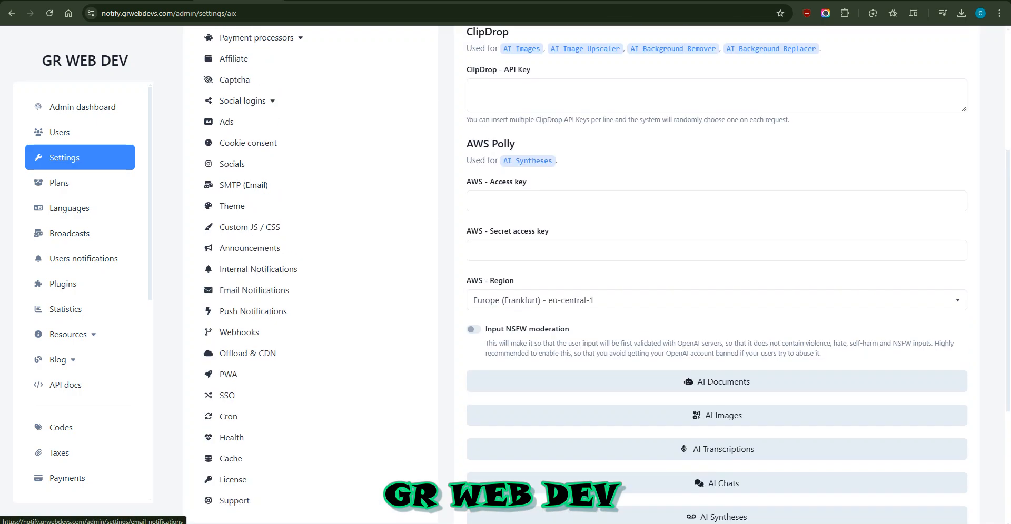
scroll(237, 290, "up", 4)
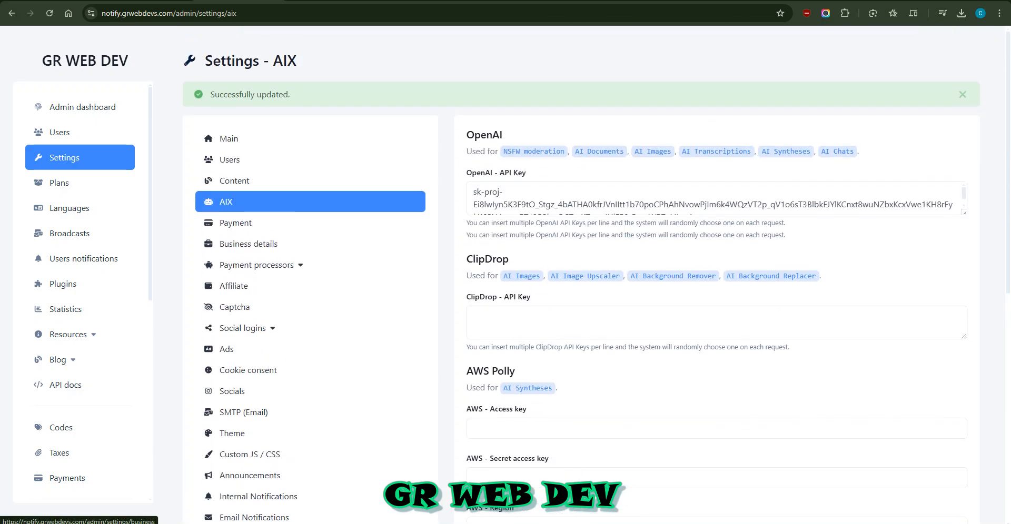
scroll(242, 244, "down", 2)
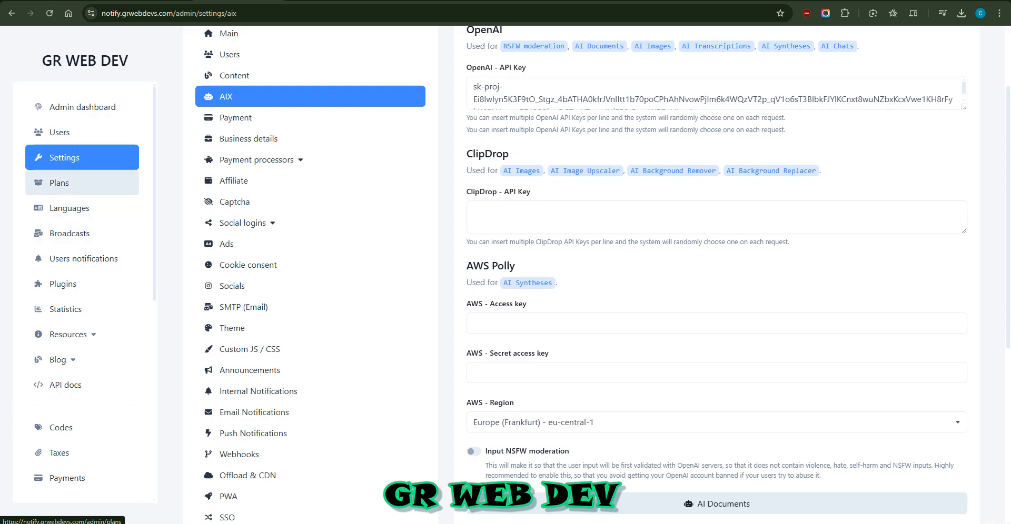
left_click(58, 182)
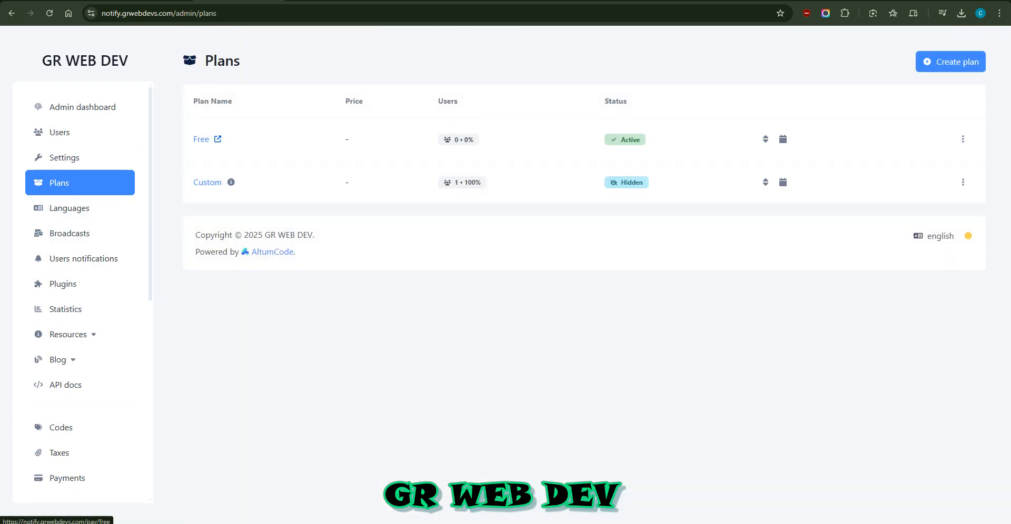
Preview the Free plan's pay page and actions list, then start a new plan's name
left_click(217, 139)
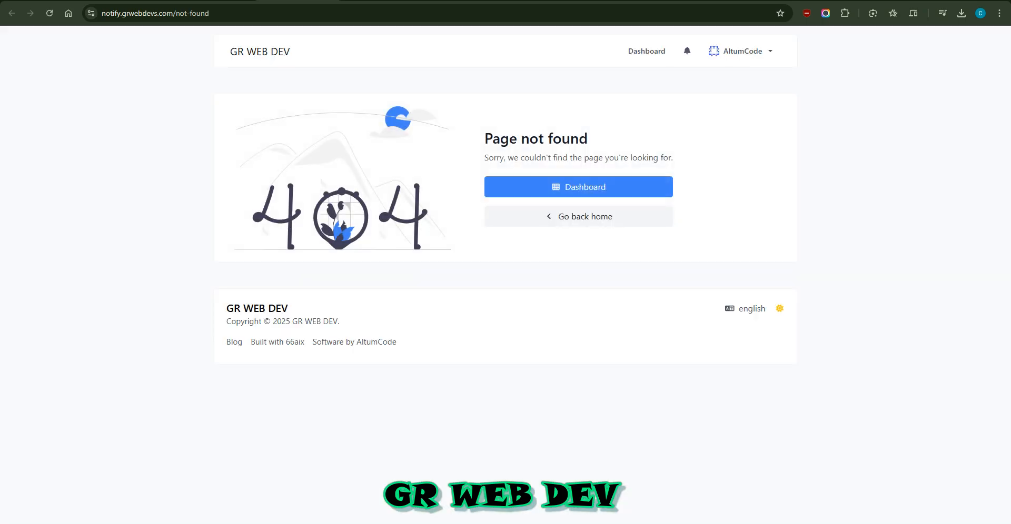
left_click(329, 0)
left_click(963, 139)
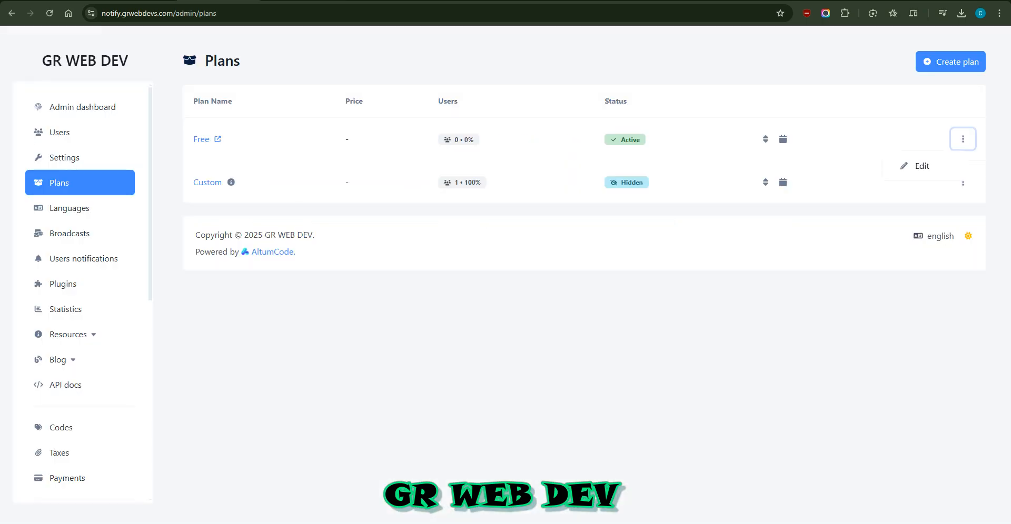
left_click(962, 138)
left_click(950, 62)
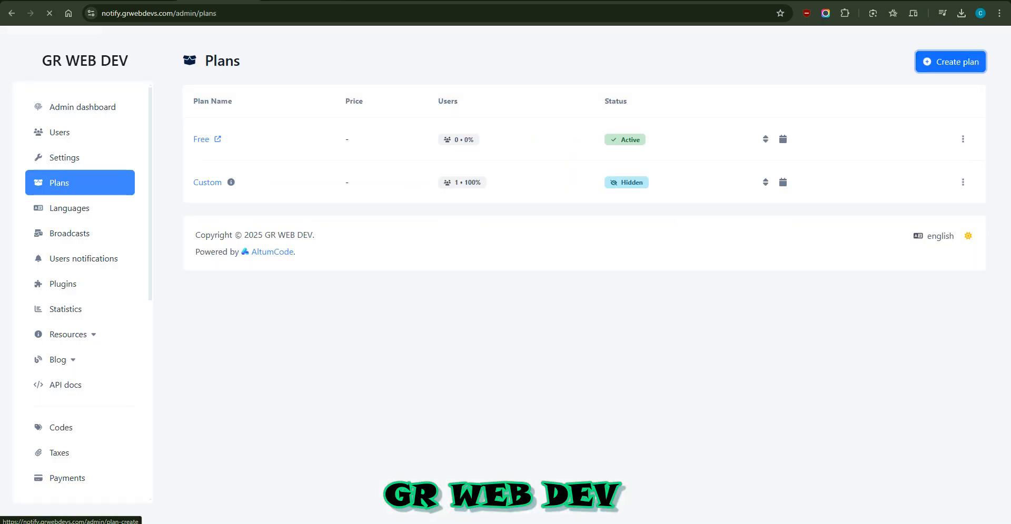
left_click(202, 139)
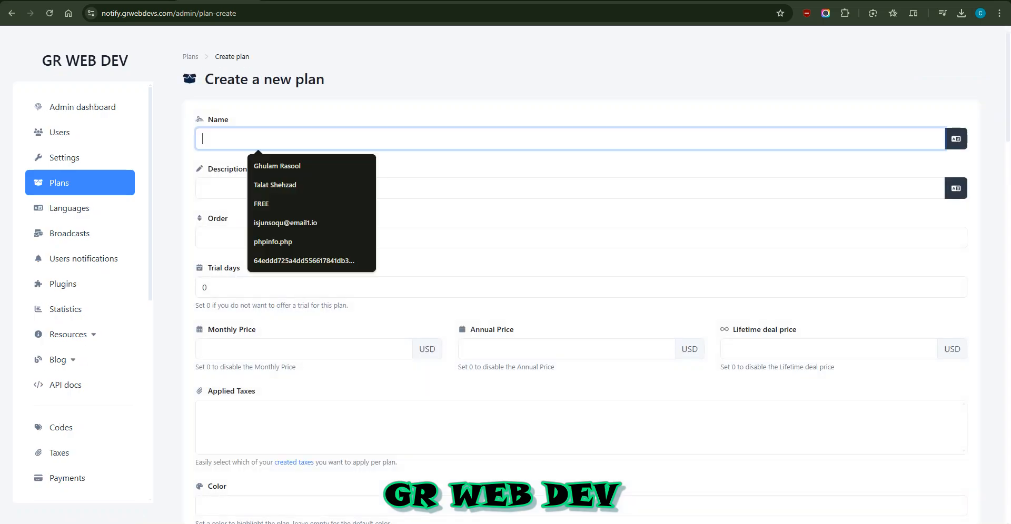
Name the new plan Gold and give it order 2
type("Gold")
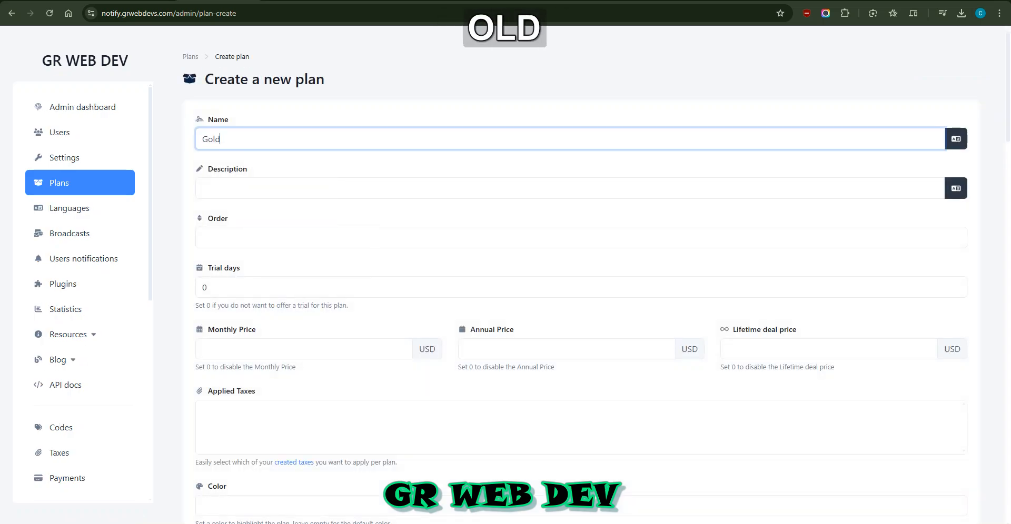
key("Tab")
key("Tab")
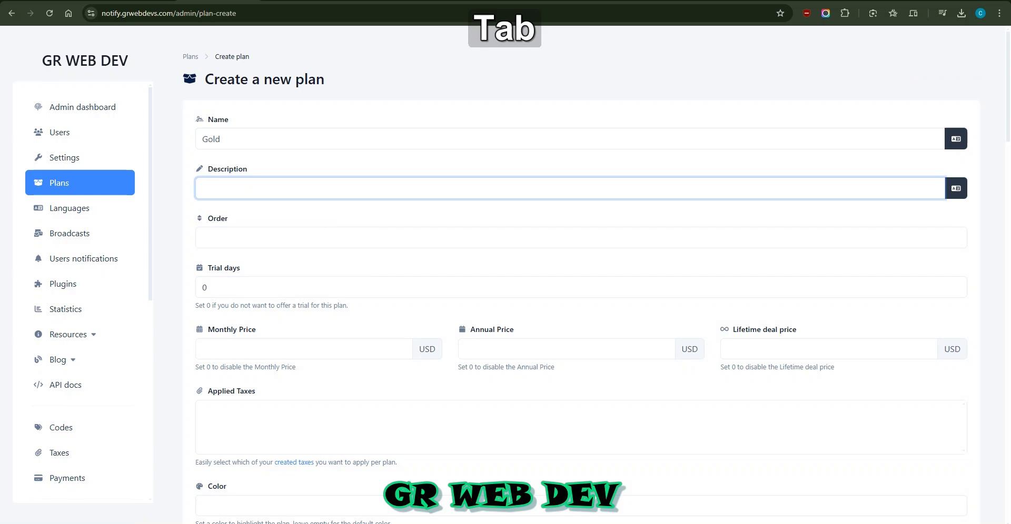
key("Tab")
key("Tab")
type("2")
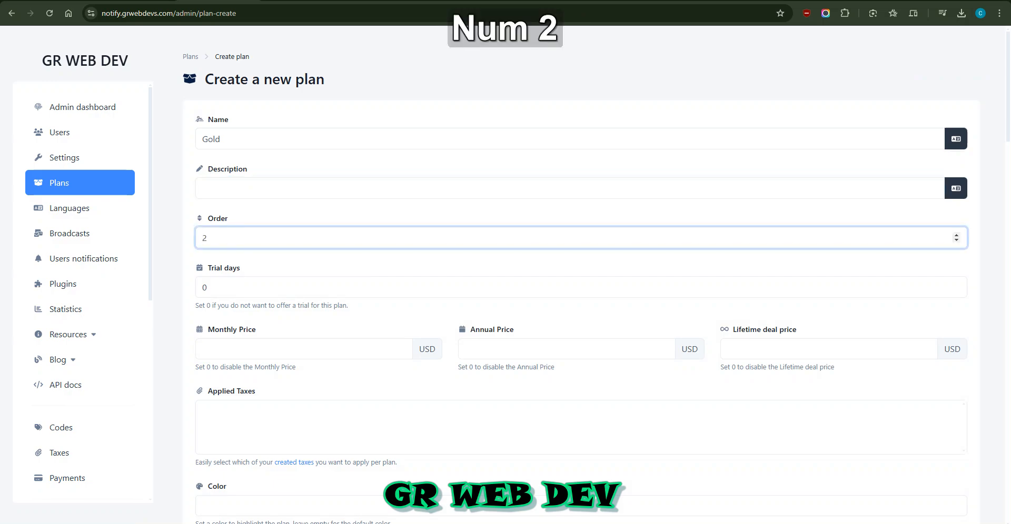
Set the monthly, annual and lifetime deal prices all to 0 USD
scroll(582, 275, "down", 2)
left_click(304, 244)
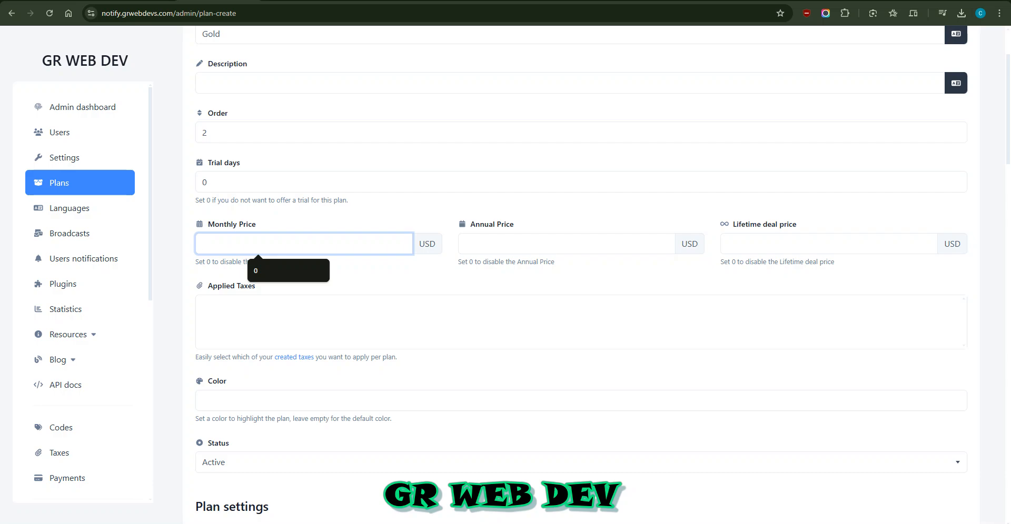
type("0")
left_click(567, 243)
type("0")
left_click(828, 244)
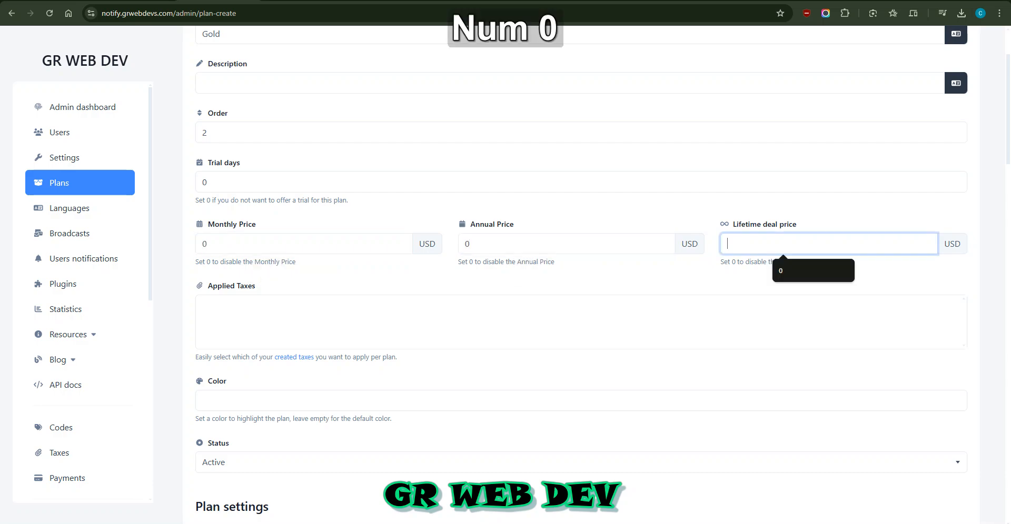
type("0")
left_click(581, 323)
scroll(582, 273, "down", 6)
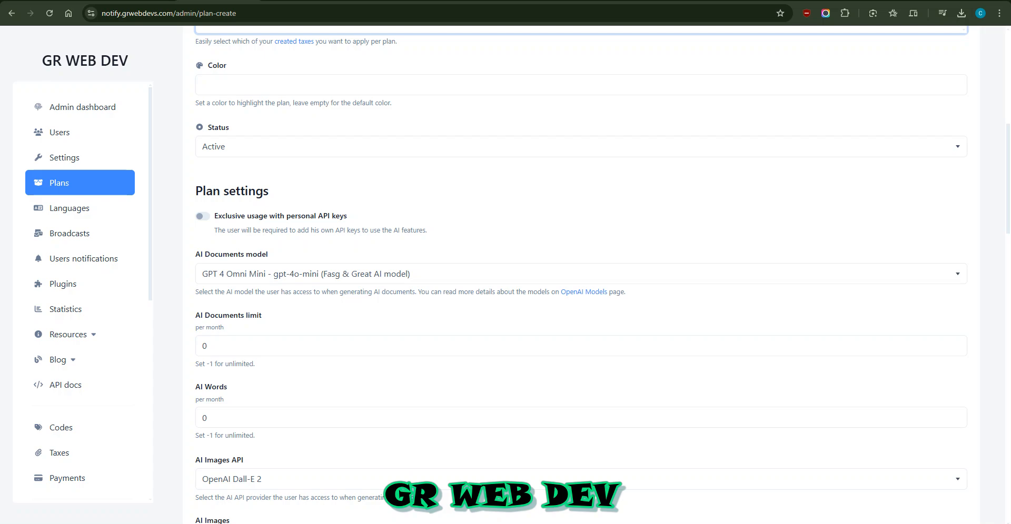
Leave exclusive API keys off and choose GPT 3.5 Turbo as the AI Documents model
left_click(203, 217)
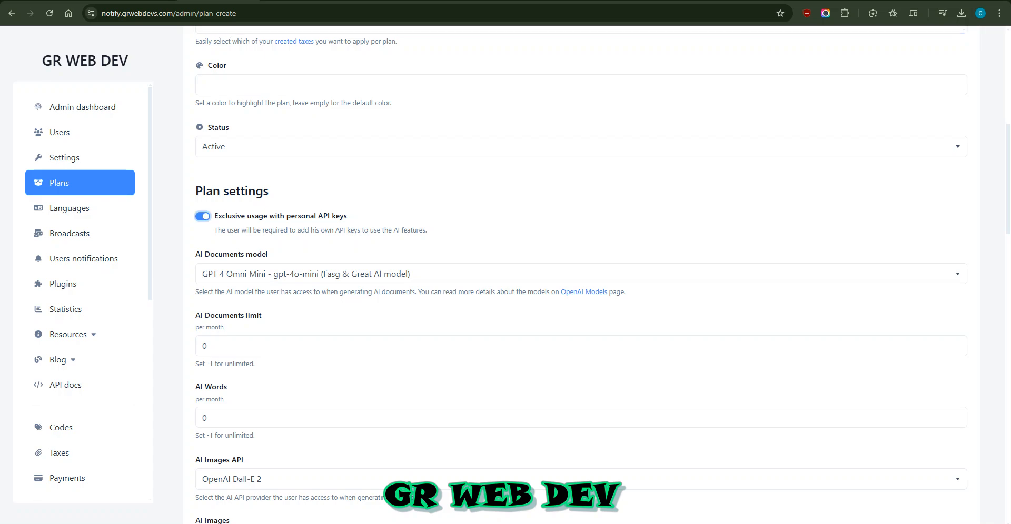
left_click(202, 216)
left_click(306, 274)
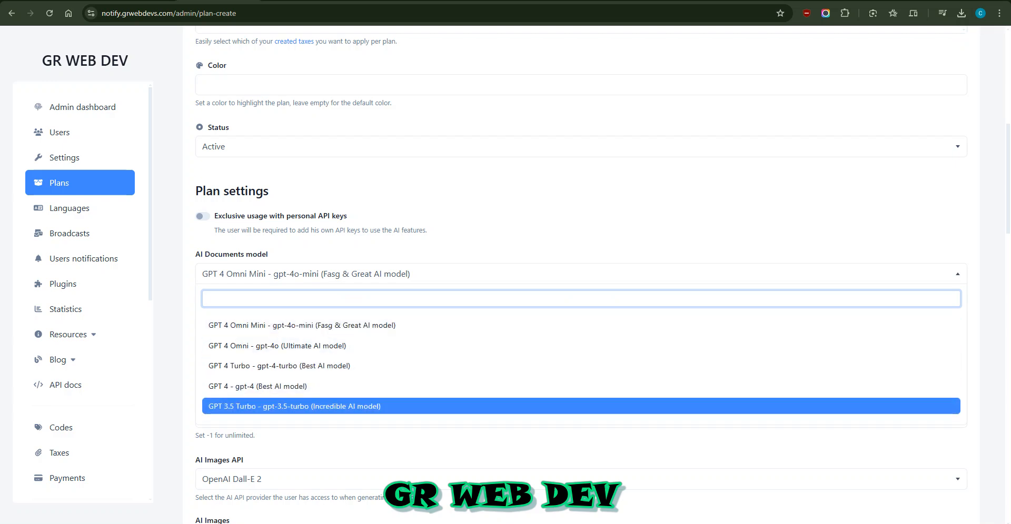
left_click(956, 406)
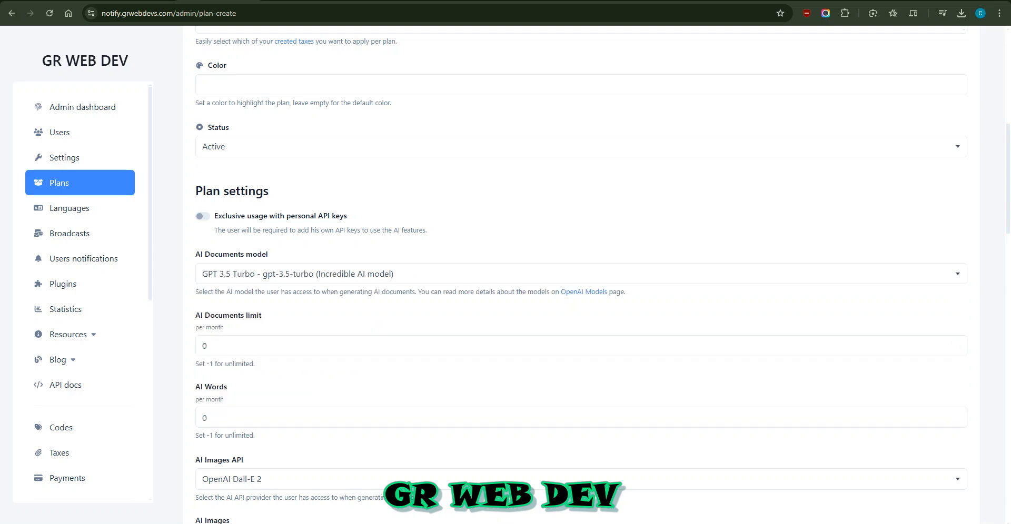
Limit the plan to 10 AI documents and 5000 AI words per month
scroll(579, 289, "down", 2)
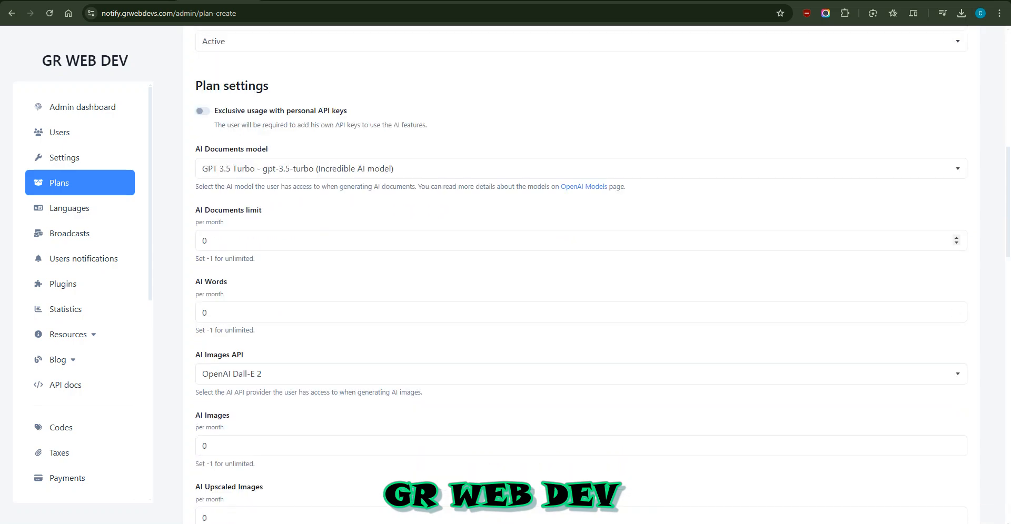
double_click(205, 240)
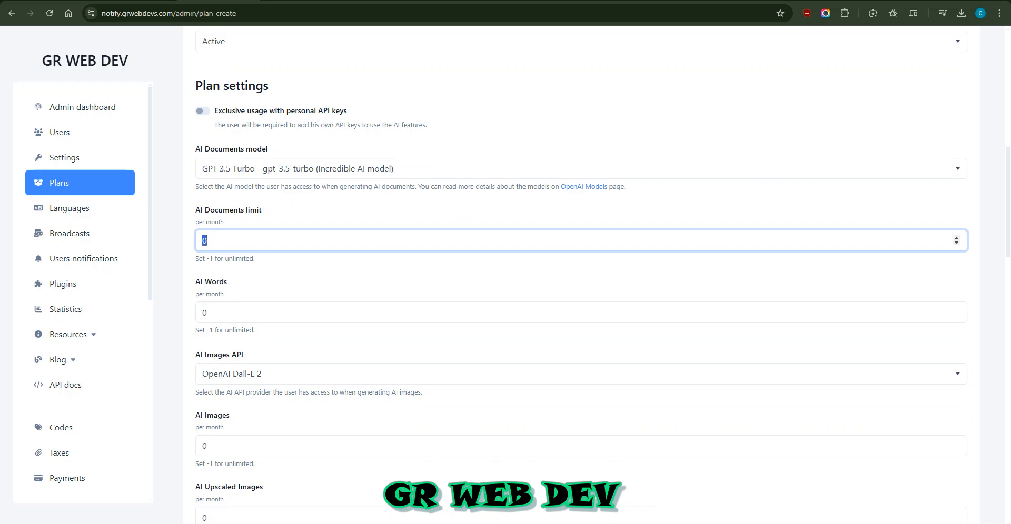
type("10")
key("Tab")
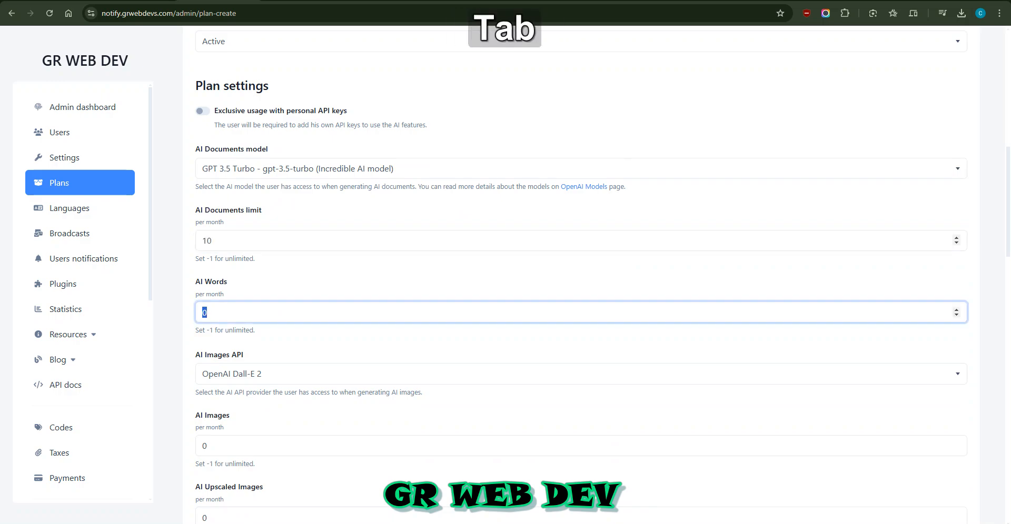
type("5000")
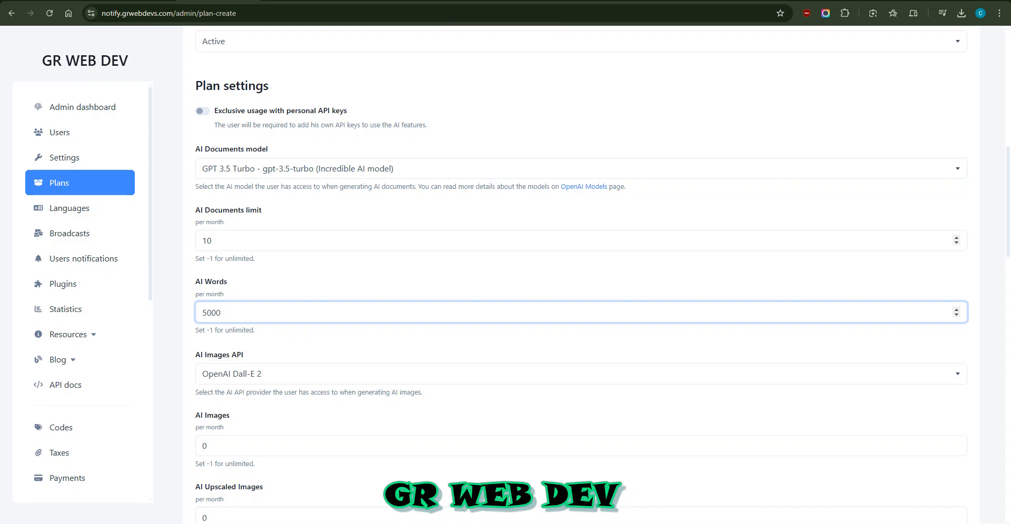
scroll(581, 267, "down", 4)
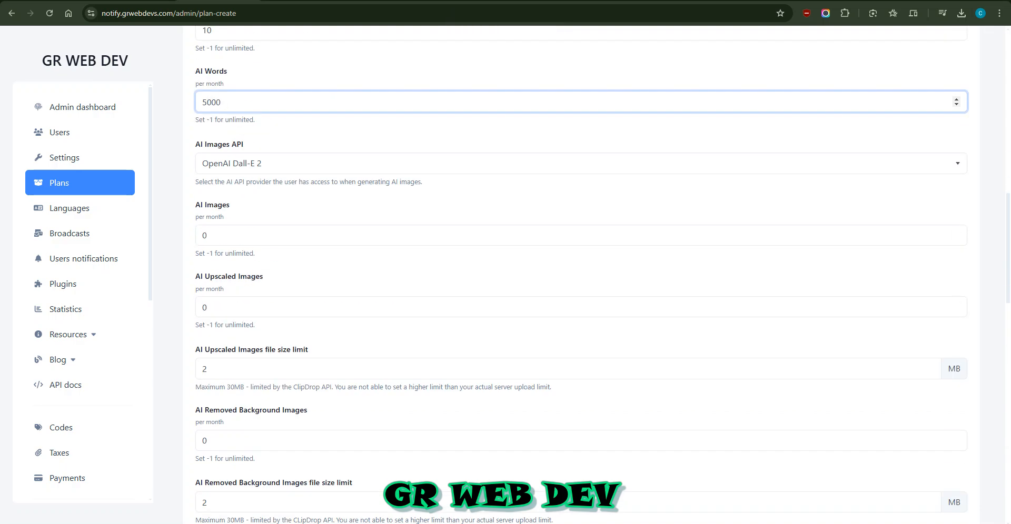
Keep OpenAI Dall-E 2 as image provider and set AI Images to 100
left_click(581, 164)
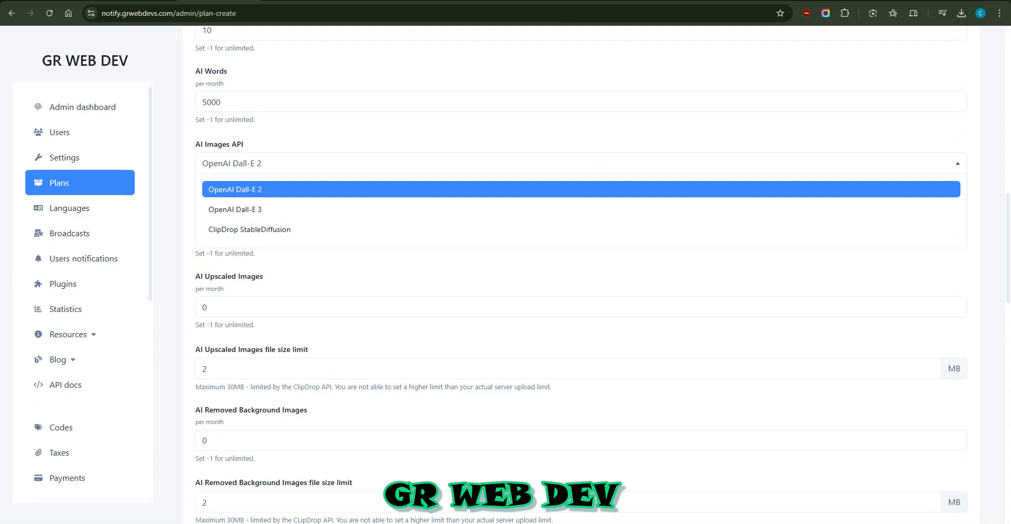
key("Down")
key("Up")
key("Return")
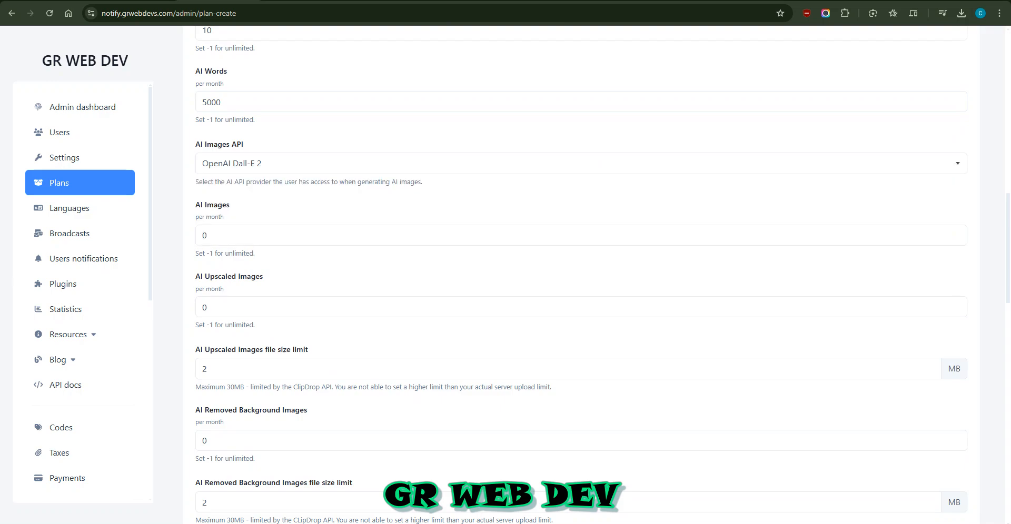
key("Tab")
type("10")
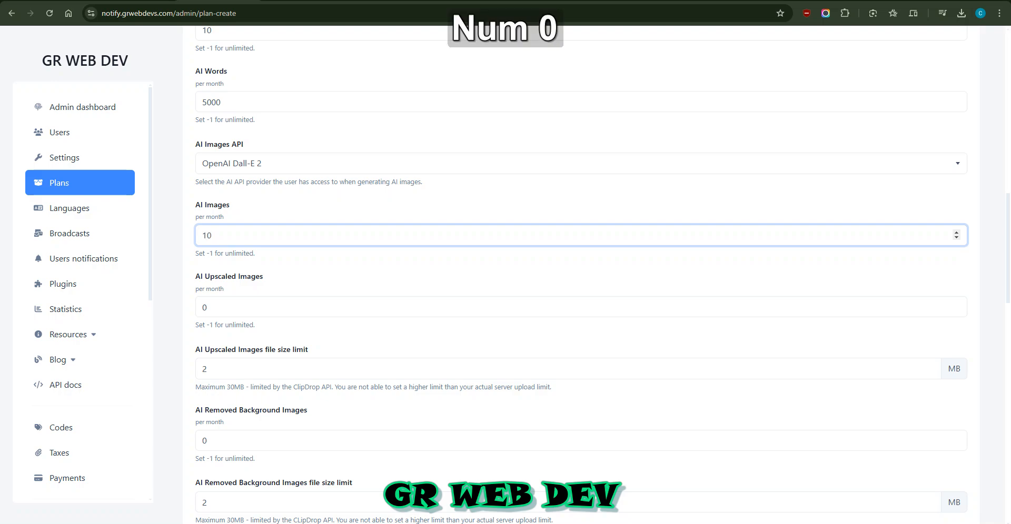
scroll(582, 274, "down", 2)
double_click(231, 202)
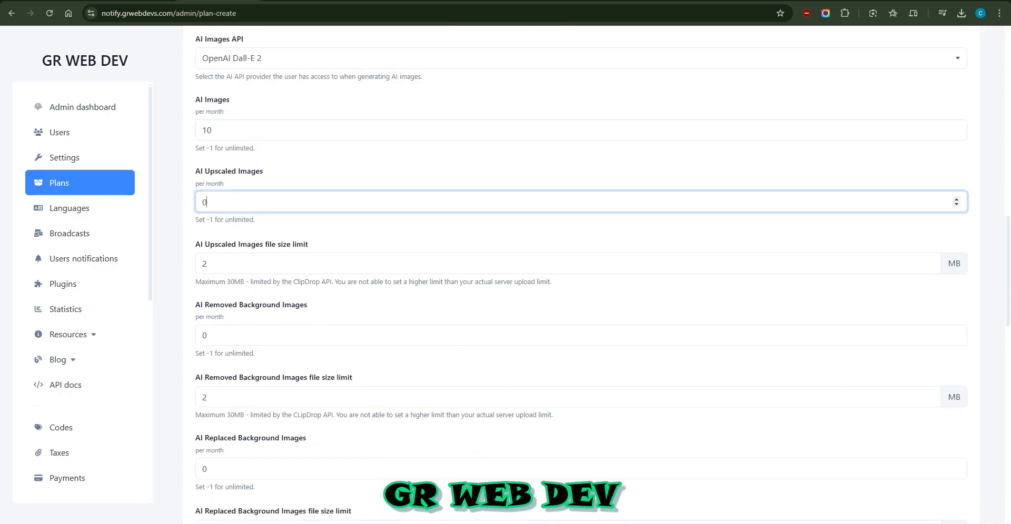
left_click(231, 130)
type("0")
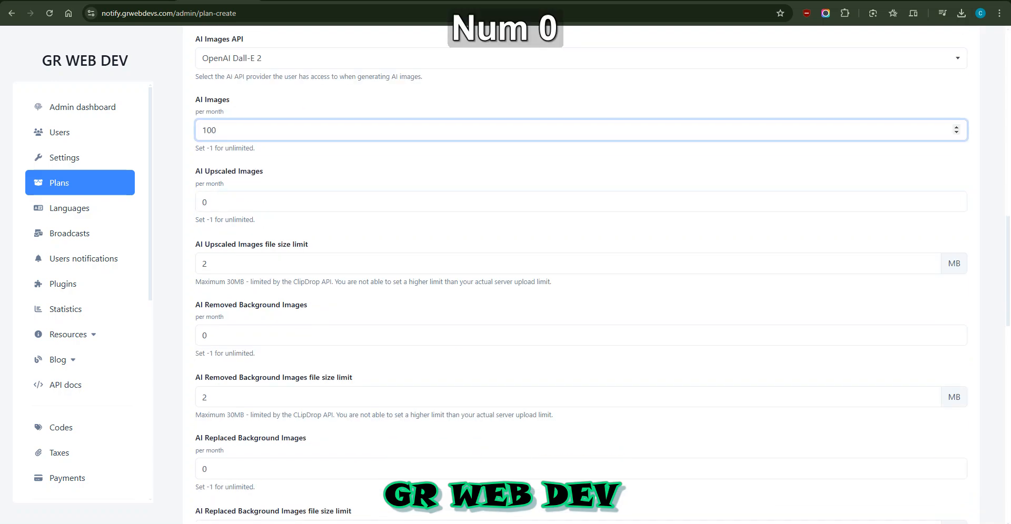
Set AI Upscaled Images to 10 and enter 20 as the upscale file size limit
key("Tab")
type("1")
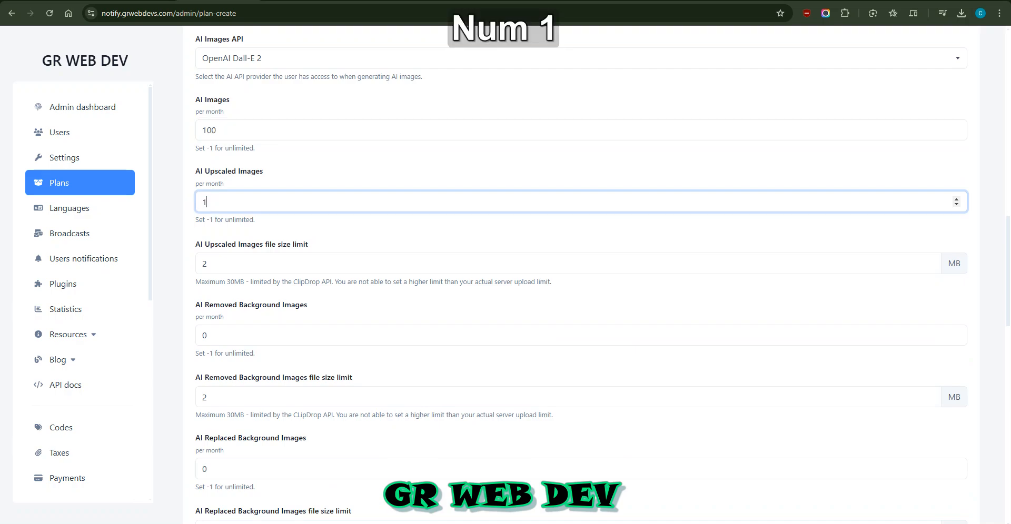
type("0")
scroll(579, 263, "down", 2)
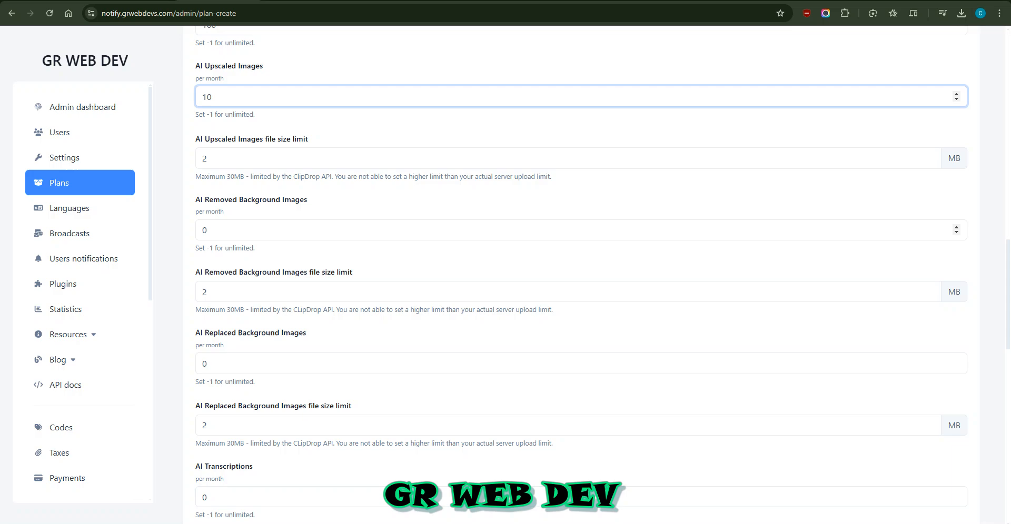
key("Tab")
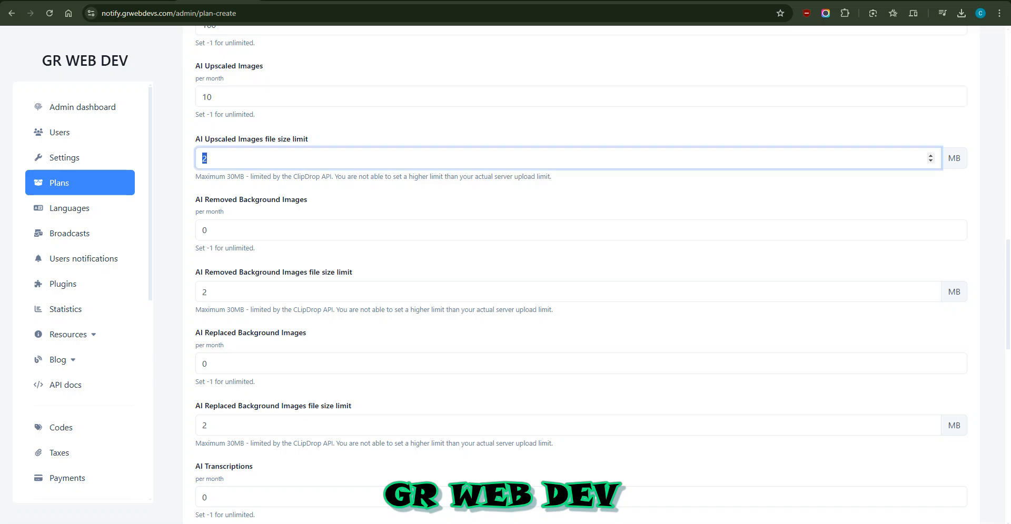
type("20")
Choose GPT 3.5 Turbo as the AI Chats model
scroll(580, 274, "down", 4)
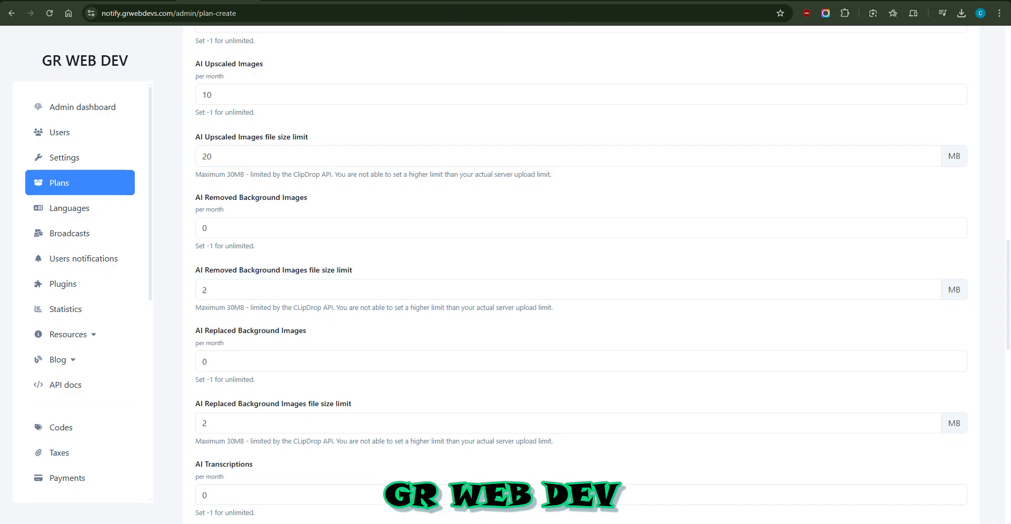
scroll(930, 216, "down", 6)
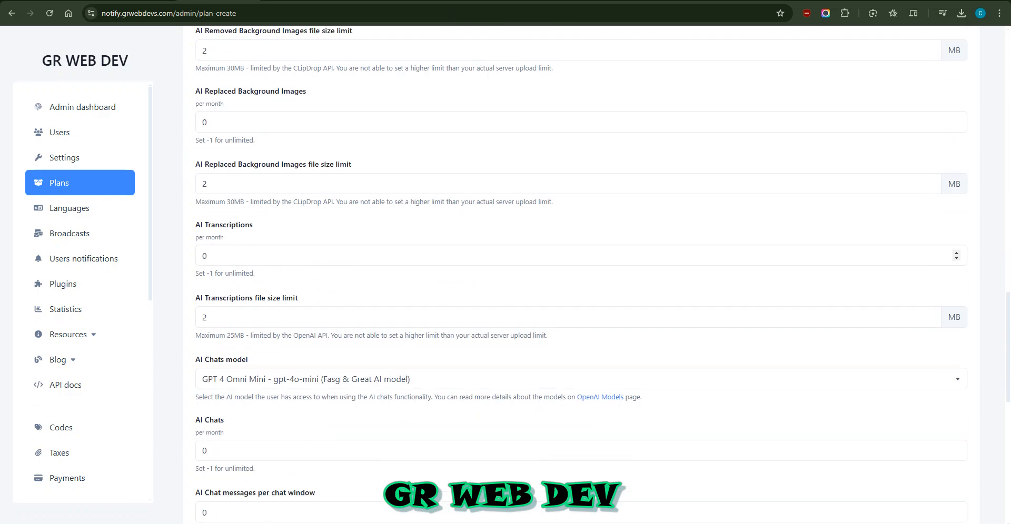
left_click(581, 95)
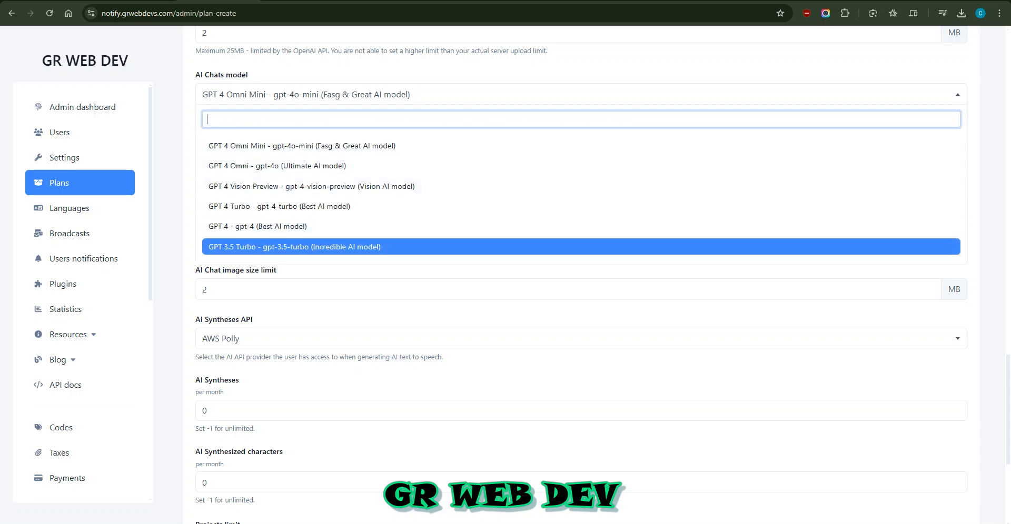
key("Return")
Dismiss the incoming chat notification and close the messaging app
scroll(956, 272, "down", 4)
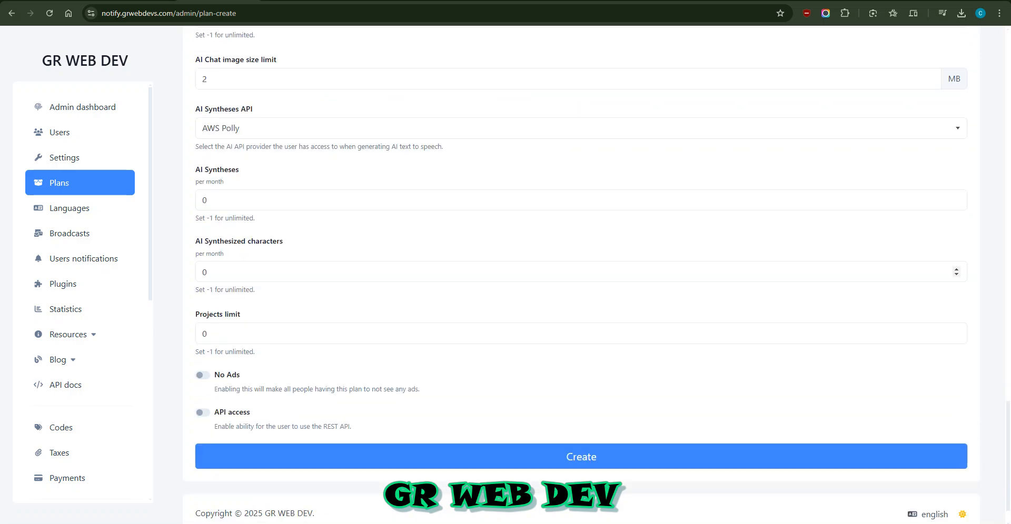
scroll(956, 271, "down", 1)
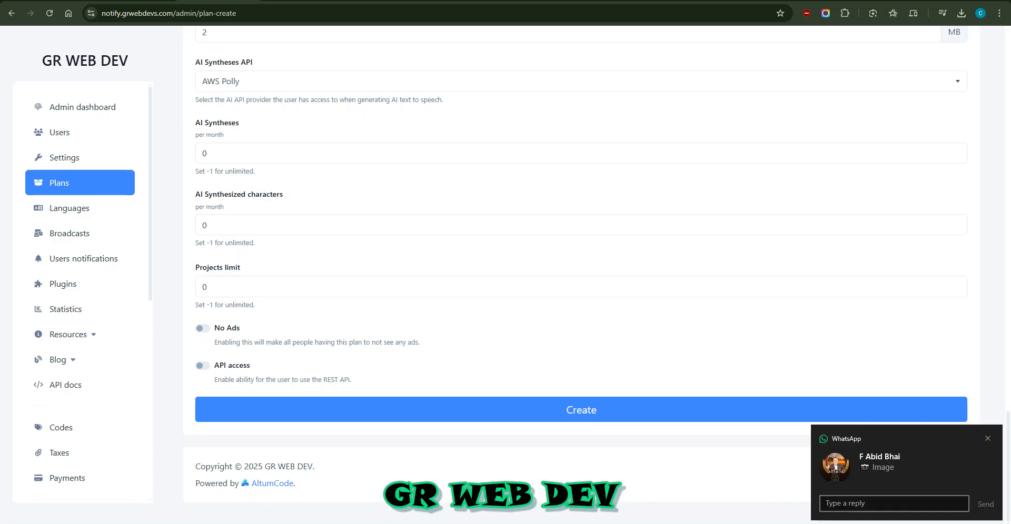
left_click(987, 438)
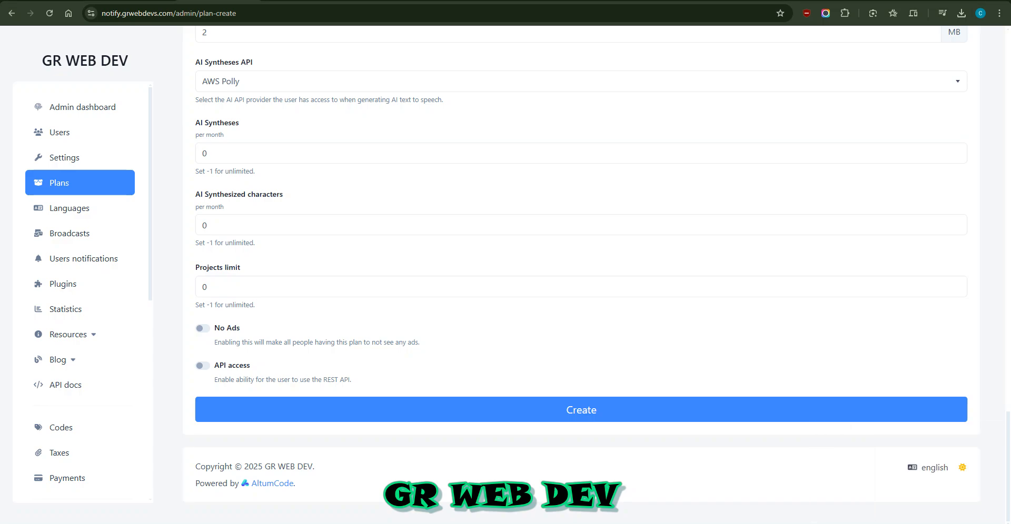
right_click(424, 523)
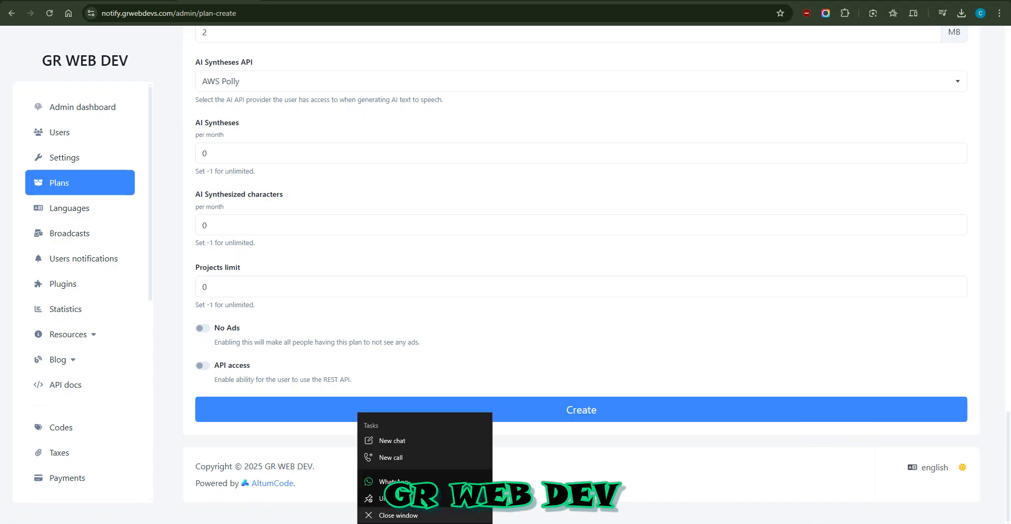
left_click(425, 515)
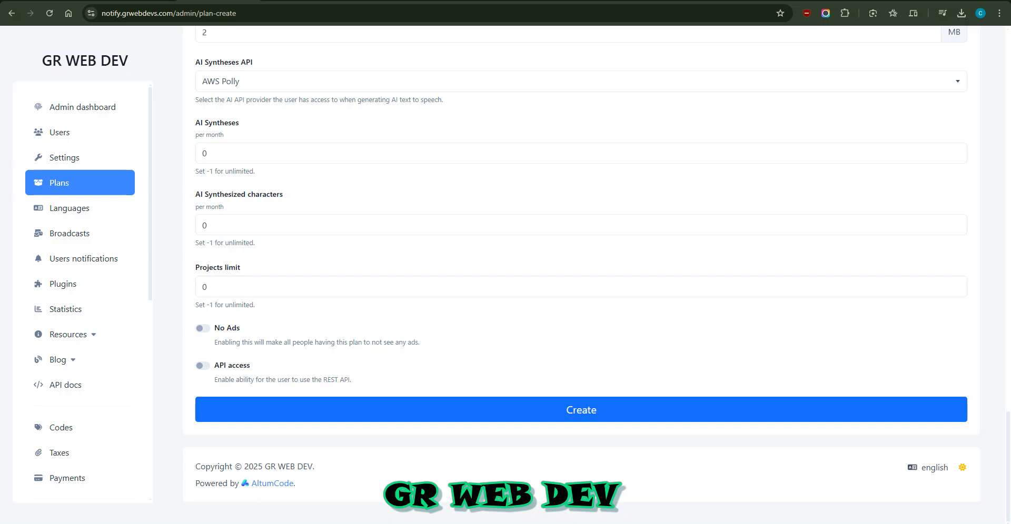
Correct the upscale file size limit to 2 MB and create the Gold plan
left_click(581, 410)
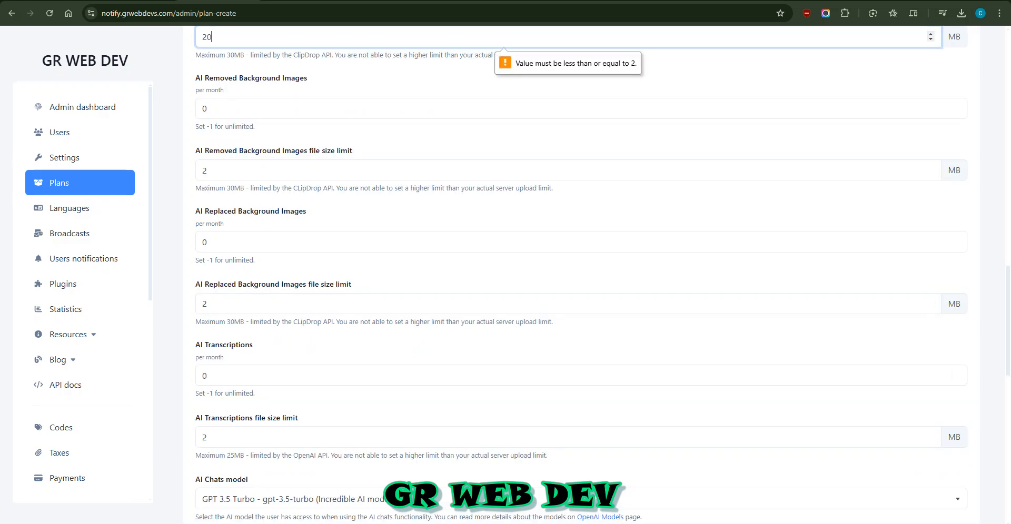
scroll(581, 274, "up", 2)
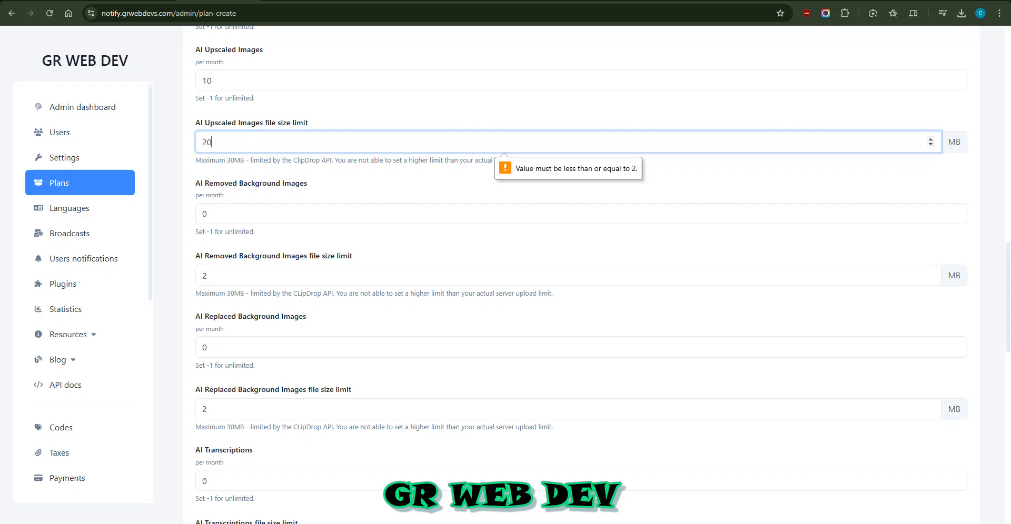
key("BackSpace")
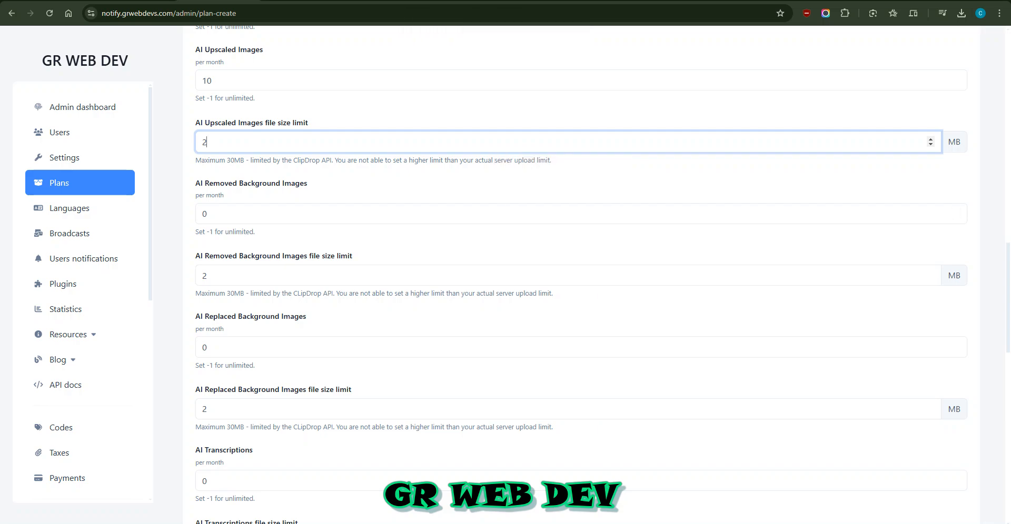
scroll(581, 273, "down", 10)
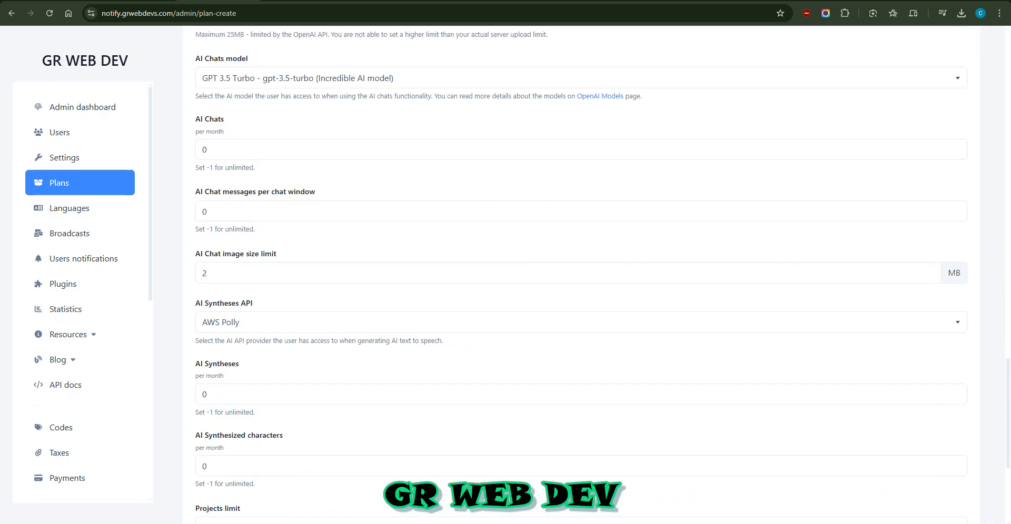
scroll(581, 274, "down", 5)
left_click(582, 410)
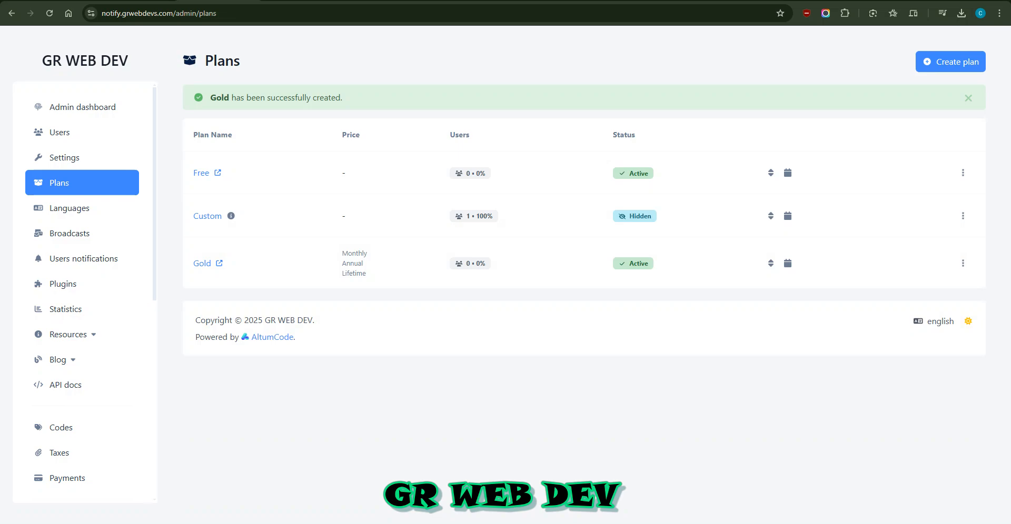
Start a new user under Users and fill the name from a saved suggestion
left_click(60, 133)
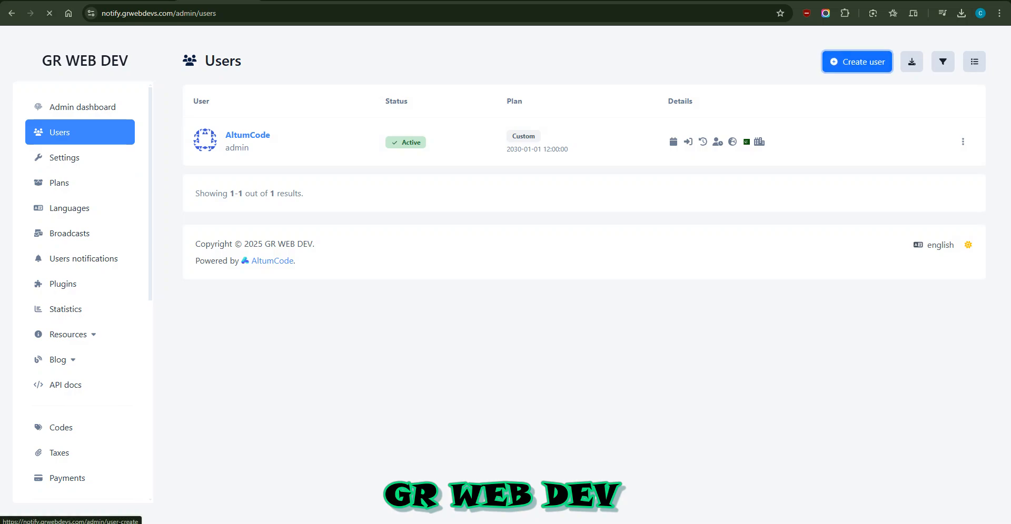
left_click(857, 61)
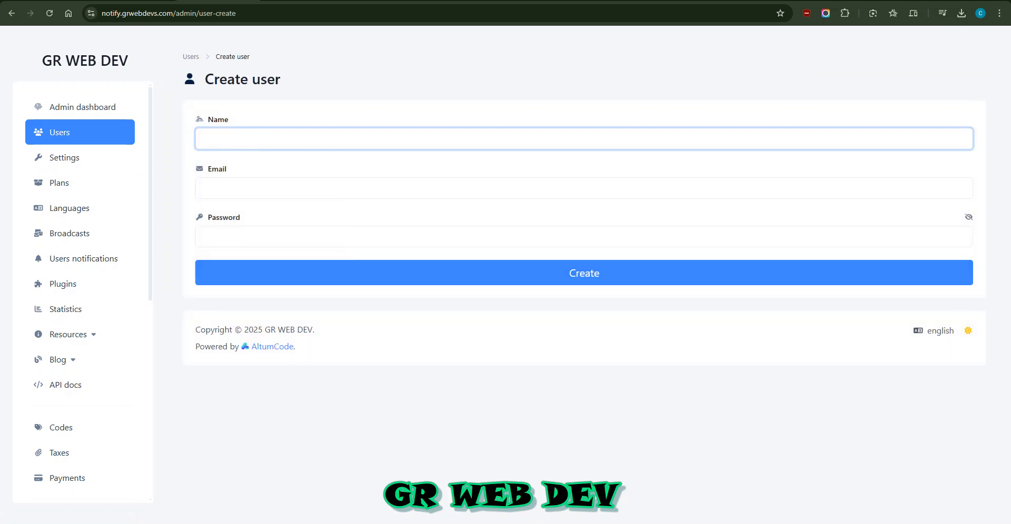
left_click(276, 139)
left_click(276, 184)
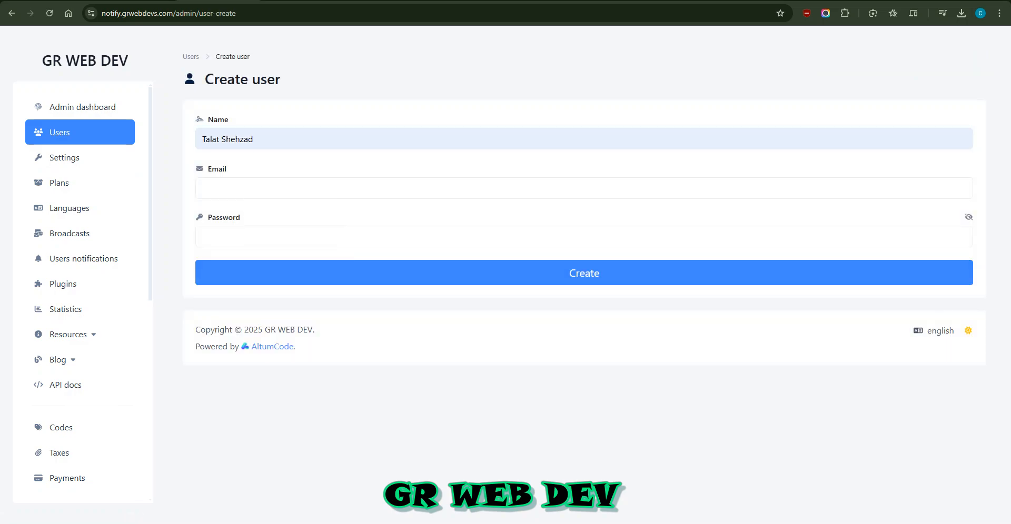
left_click(277, 189)
Autofill the email, replace the password with a new one, and submit the user
left_click(289, 274)
left_click_drag(266, 236, 199, 237)
key("shift")
type("dmin@")
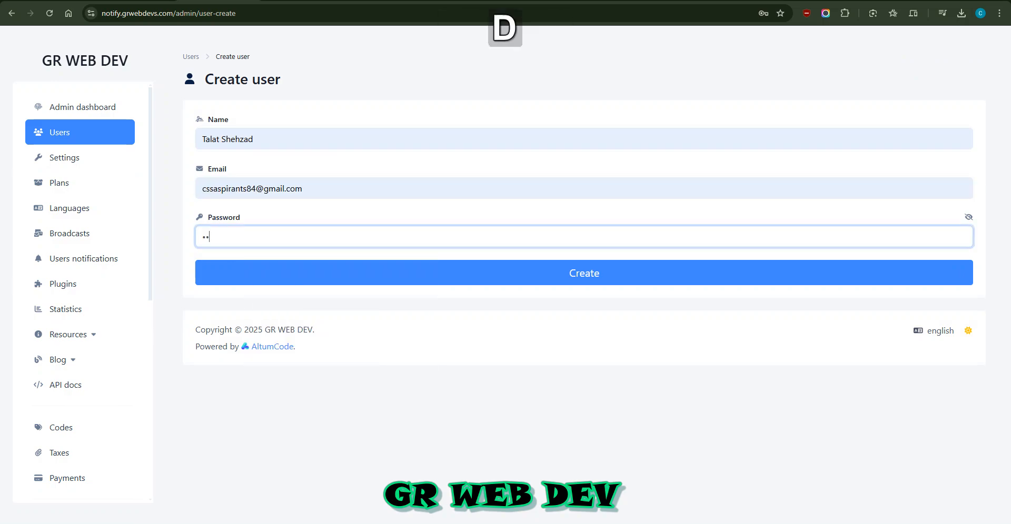
type("123")
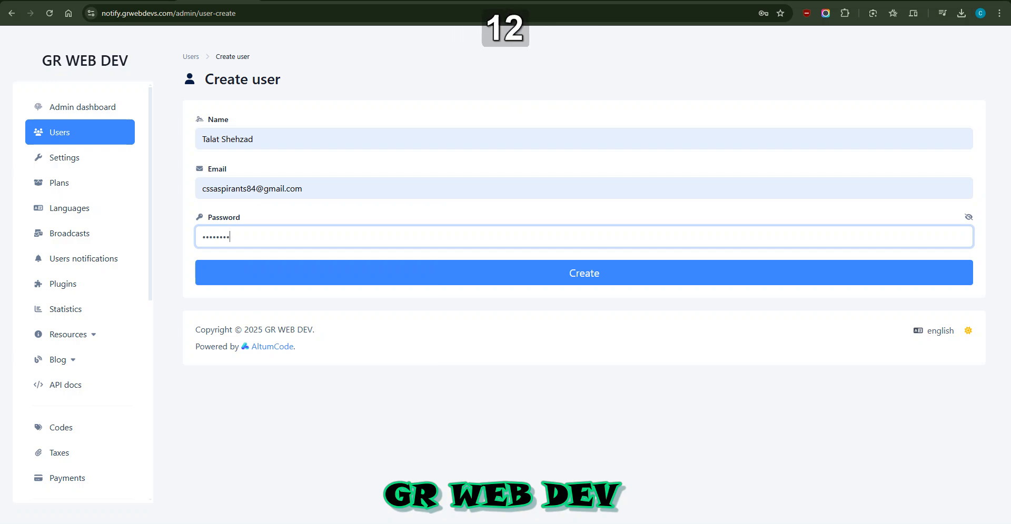
key("Return")
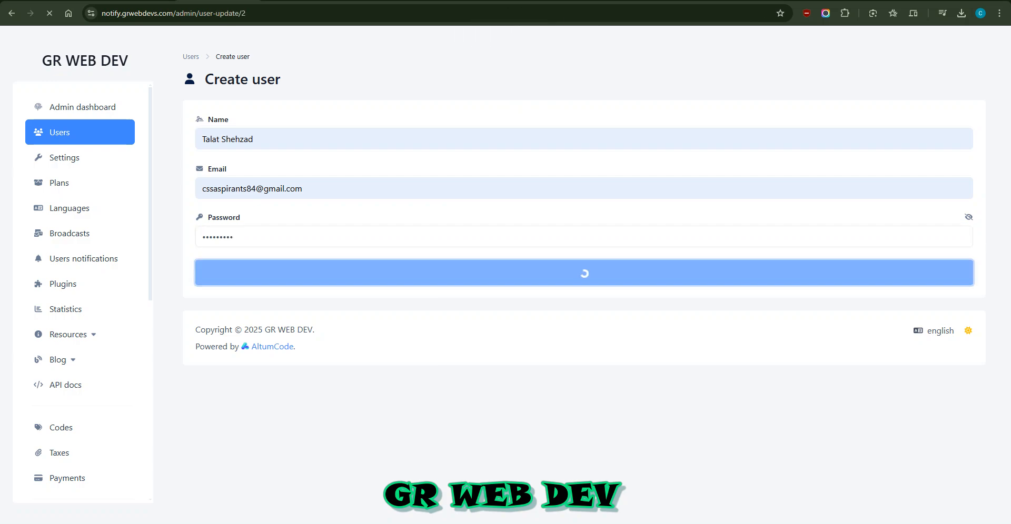
scroll(582, 274, "down", 5)
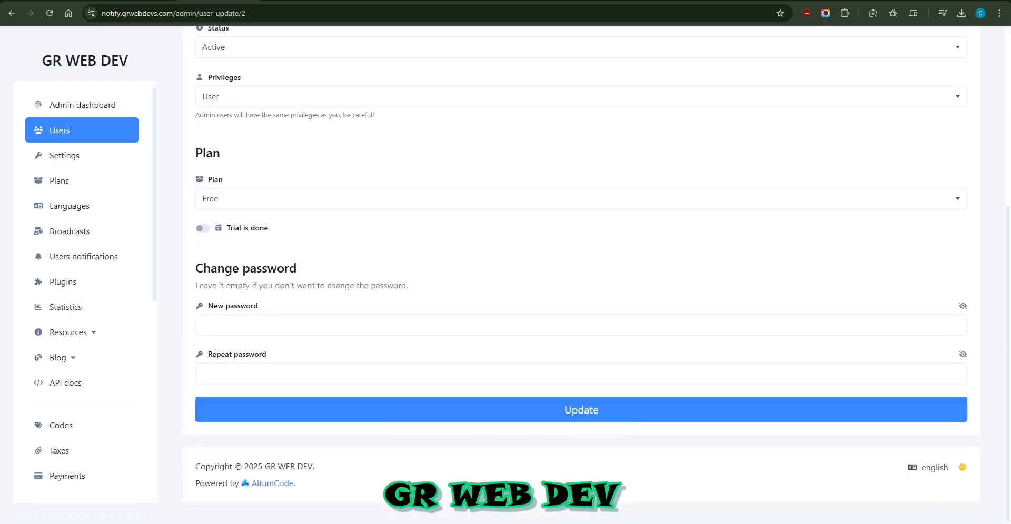
Review the new user's Free-plan edit page, return to the admin dashboard's latest users, and open the account menu
scroll(79, 434, "down", 7)
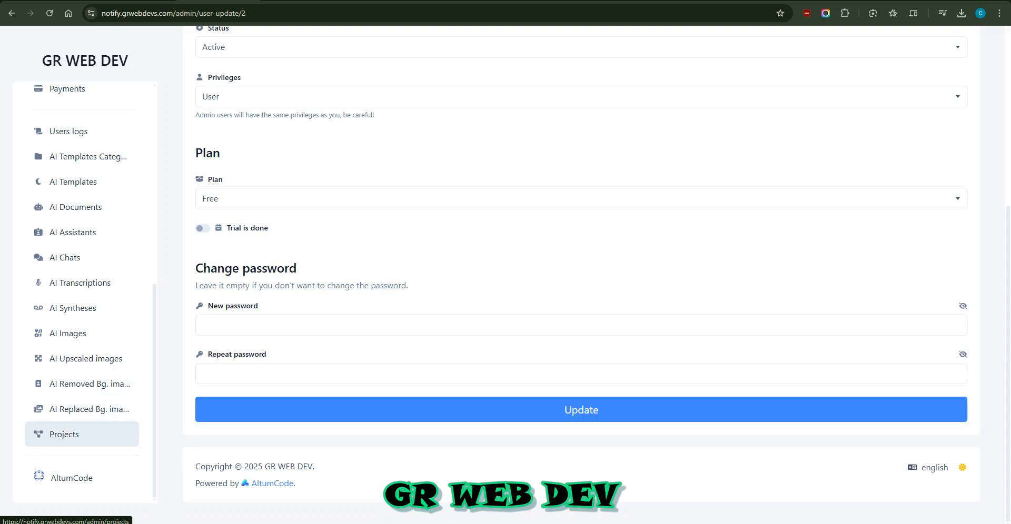
scroll(82, 409, "up", 7)
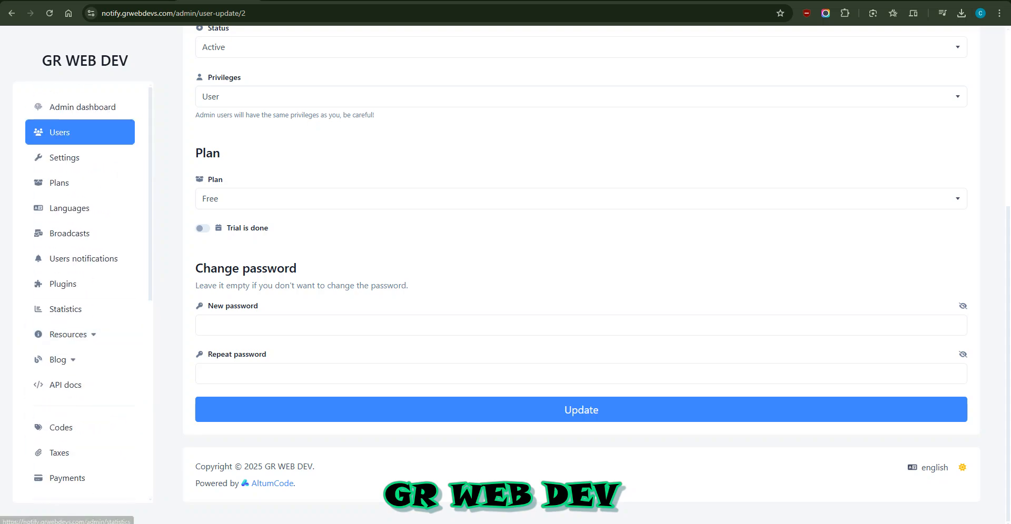
scroll(79, 428, "down", 7)
scroll(79, 453, "up", 7)
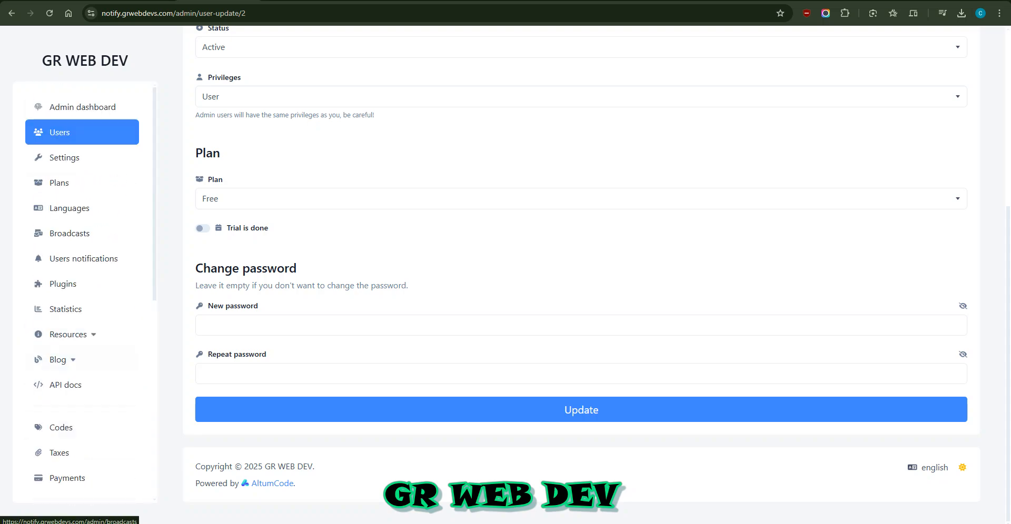
scroll(582, 263, "up", 5)
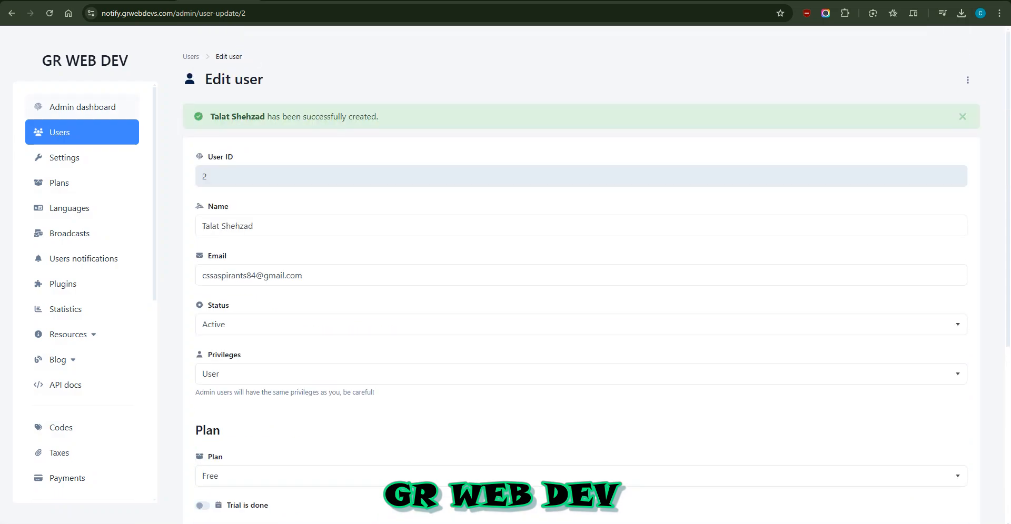
left_click(82, 107)
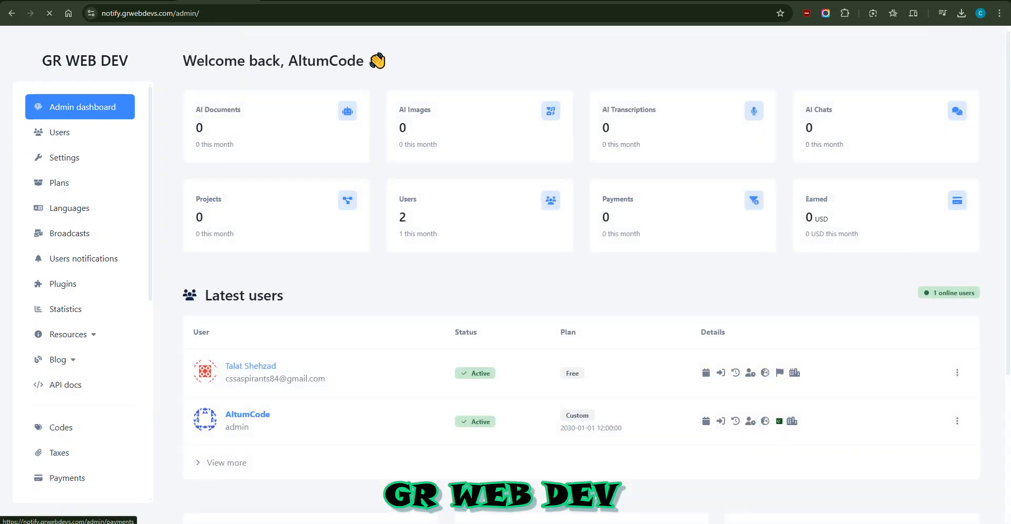
scroll(581, 274, "down", 5)
scroll(79, 474, "down", 5)
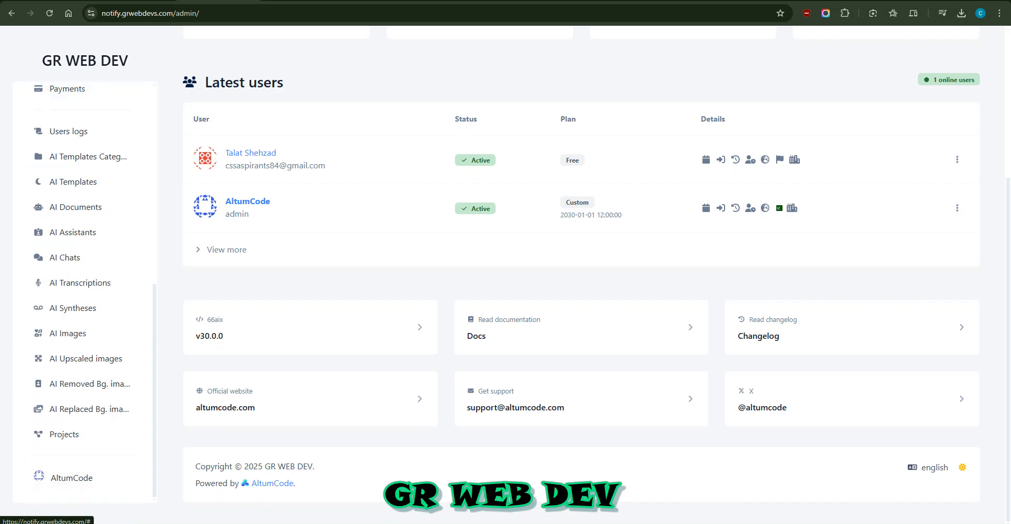
left_click(72, 478)
Log out of admin and sign in as the new user with its saved email and password
left_click(90, 451)
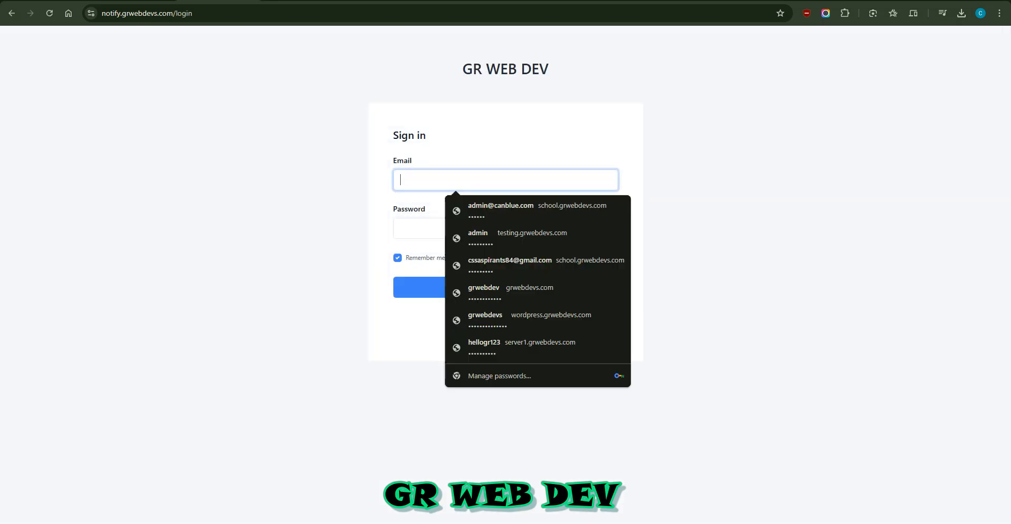
type("admin")
key("BackSpace")
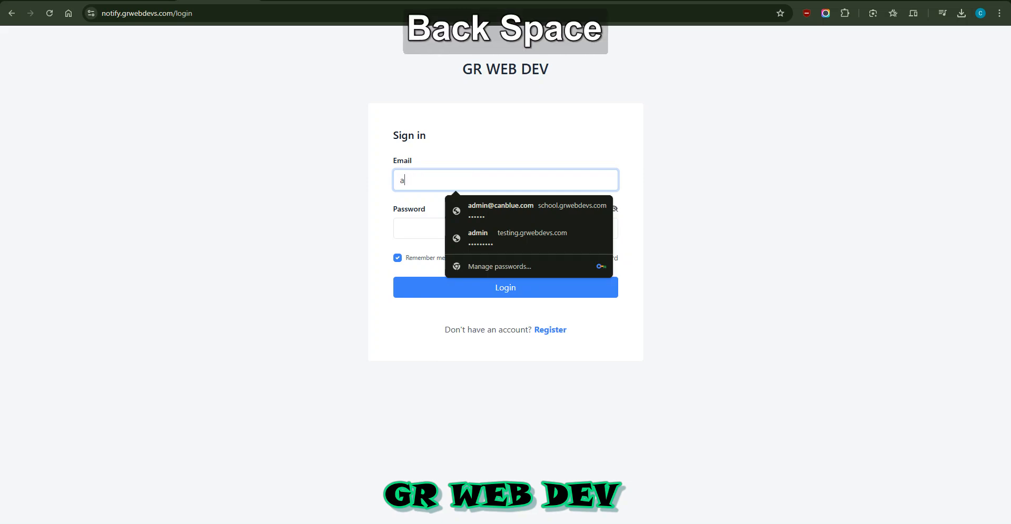
key("BackSpace")
type("css")
key("Down")
key("Return")
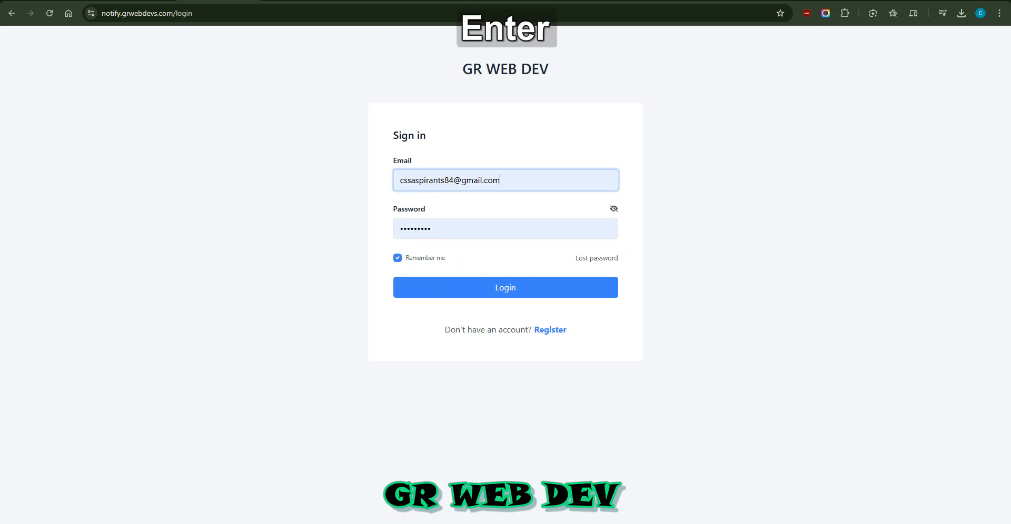
key("Tab")
type("Admin@1")
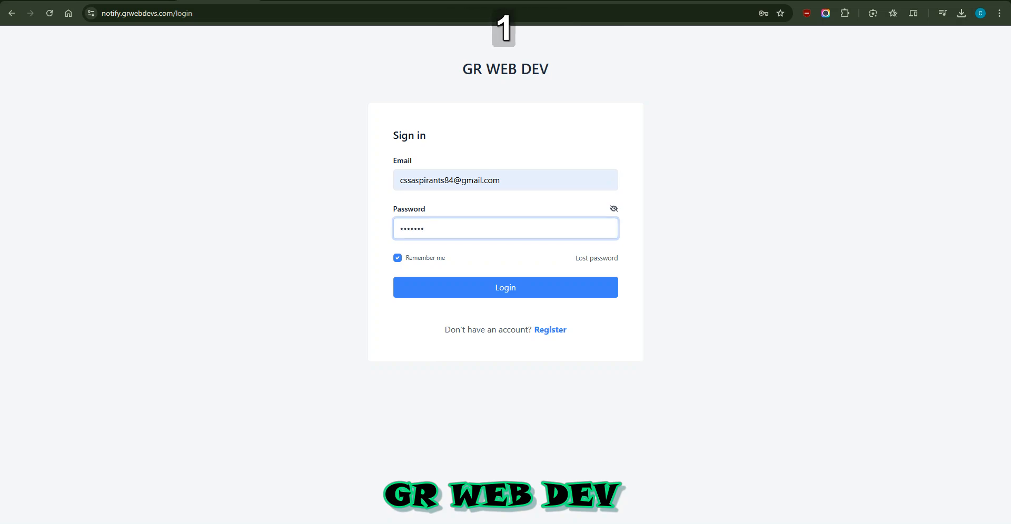
type("23")
key("Return")
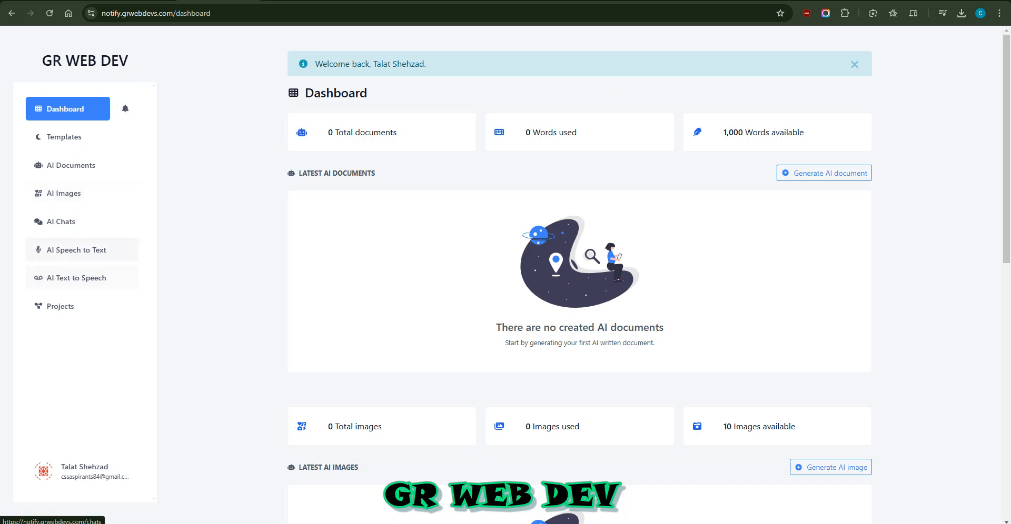
Create a General Assistant chat and send a greeting, which returns an OpenAI quota-exceeded error
left_click(61, 222)
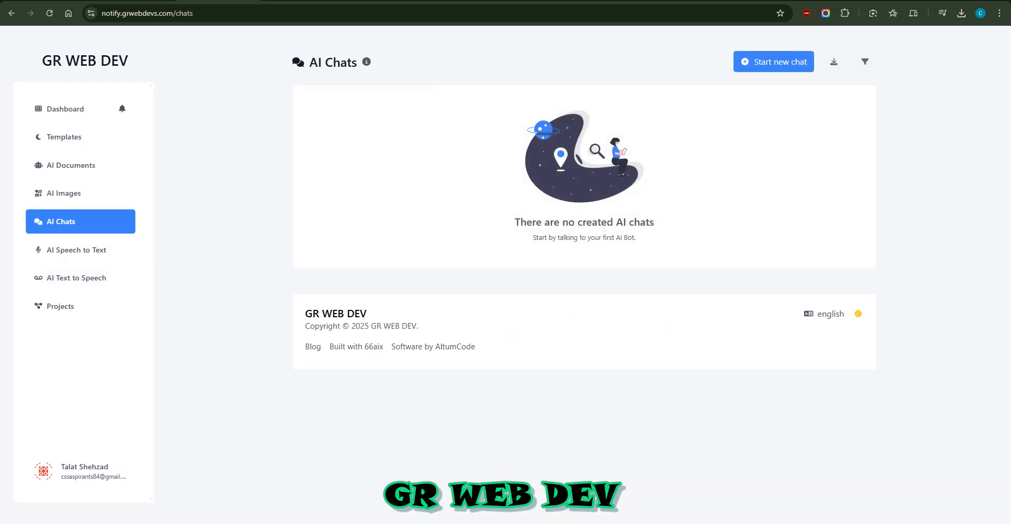
left_click(773, 62)
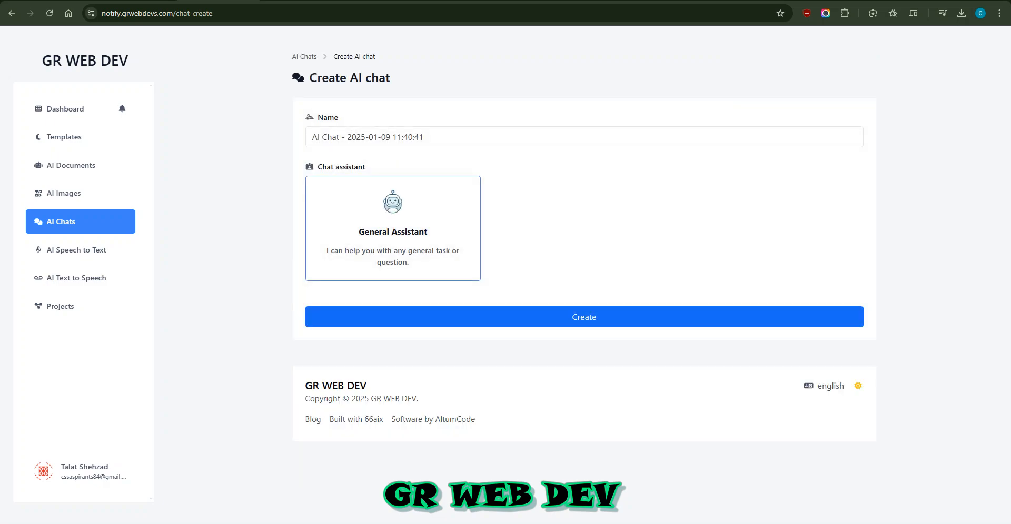
left_click(584, 317)
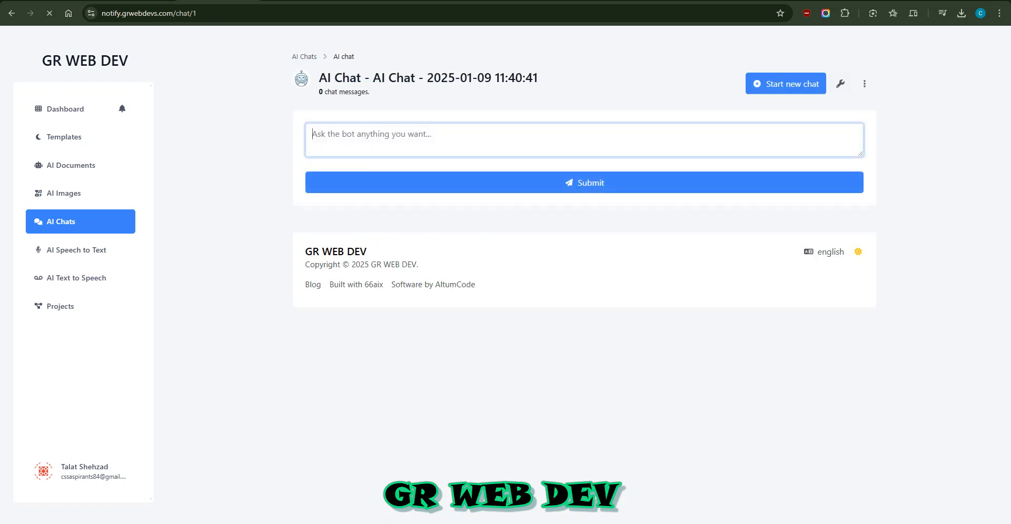
type("Hel")
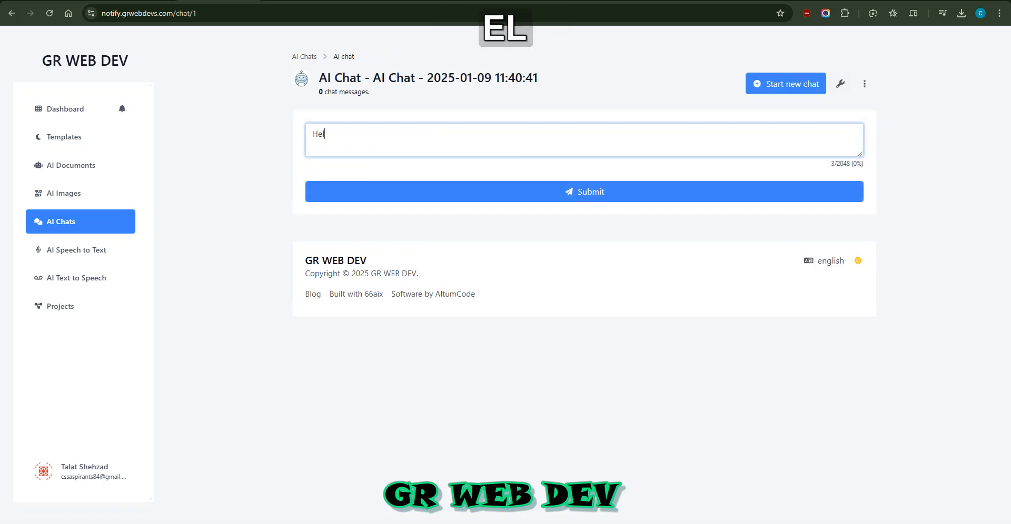
type("lo how ar")
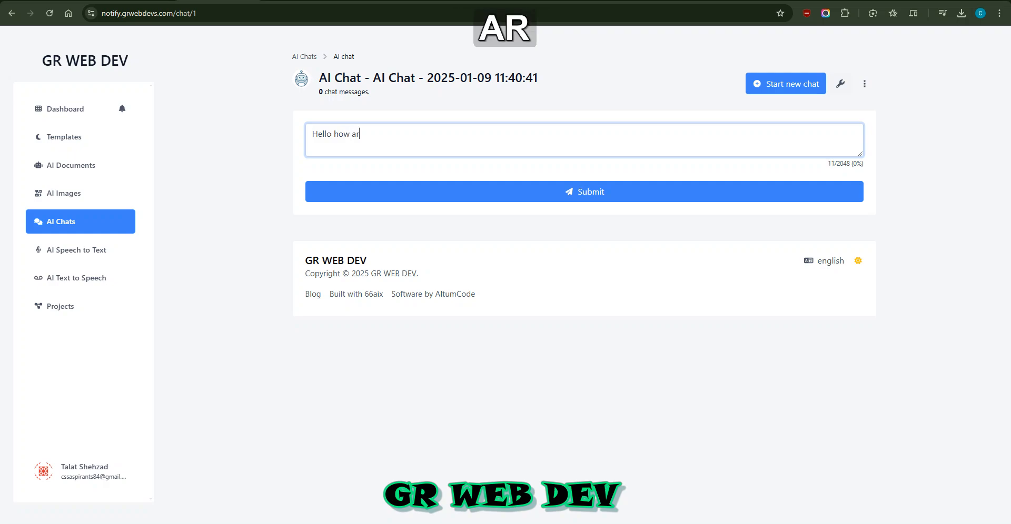
type("e you?")
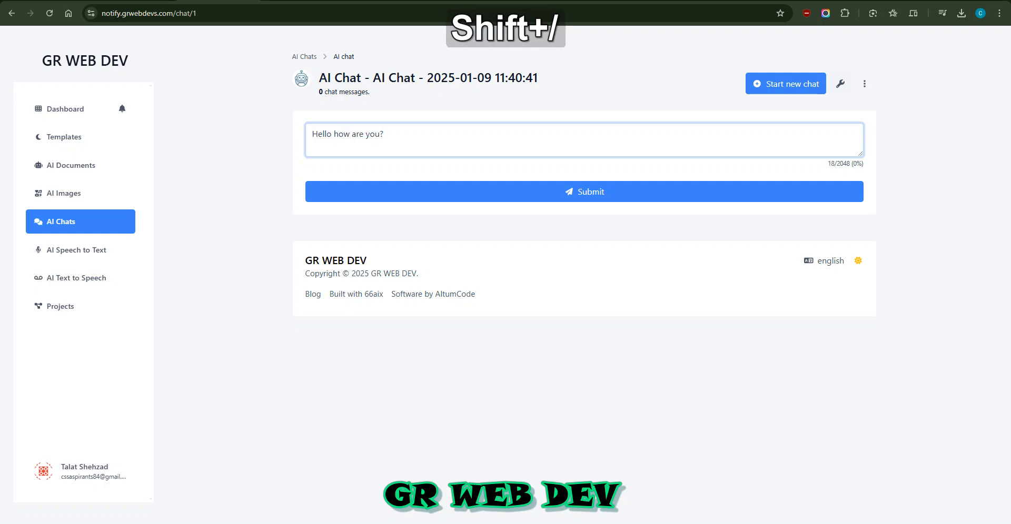
type(" i am")
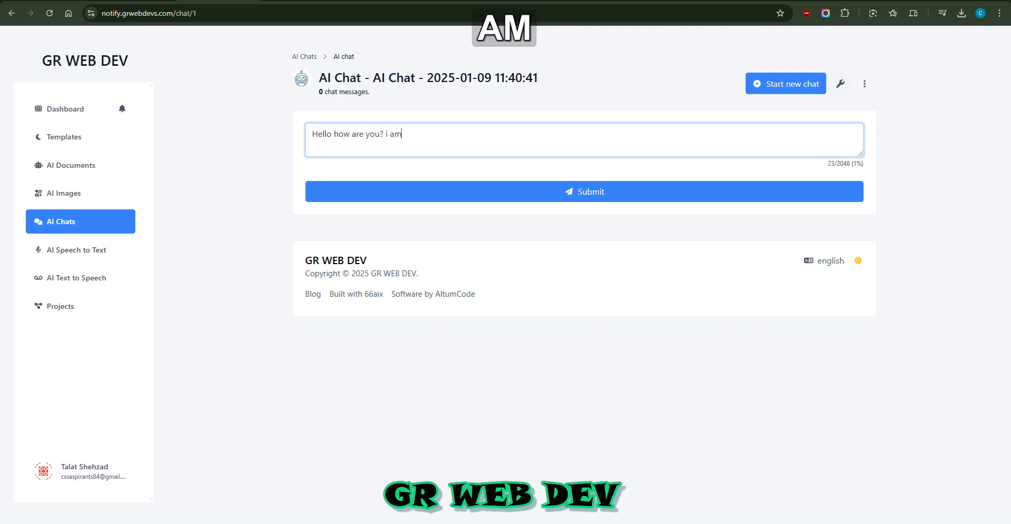
type(" Talat Sh")
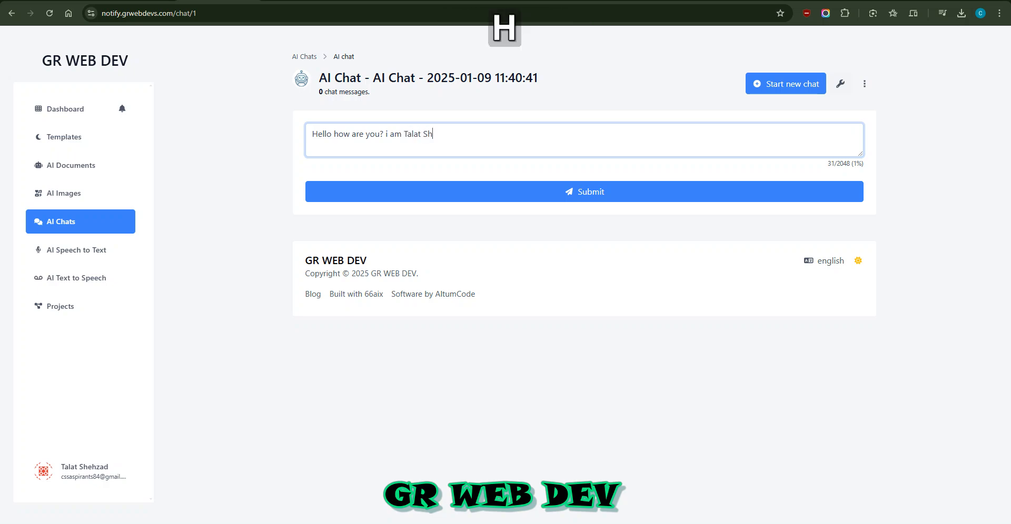
type("ehzad.")
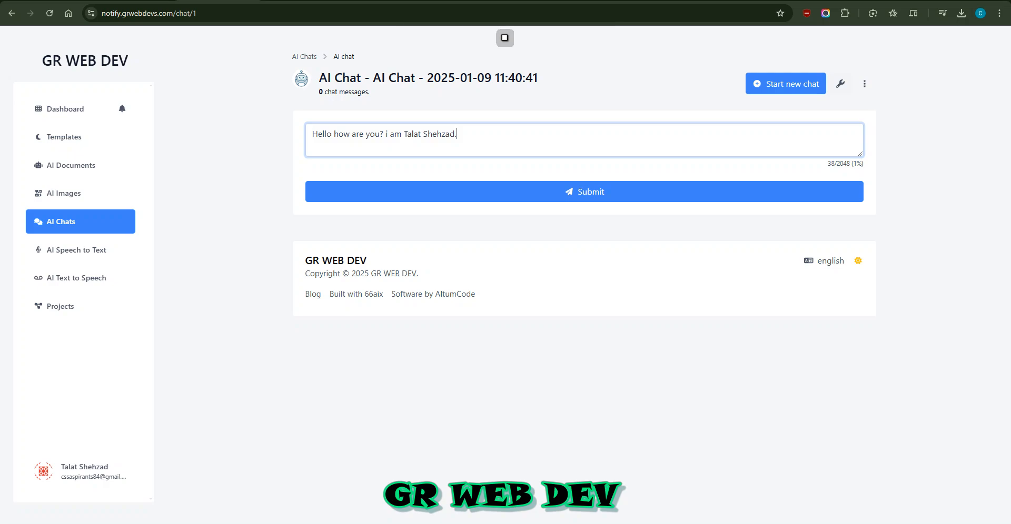
key("Return")
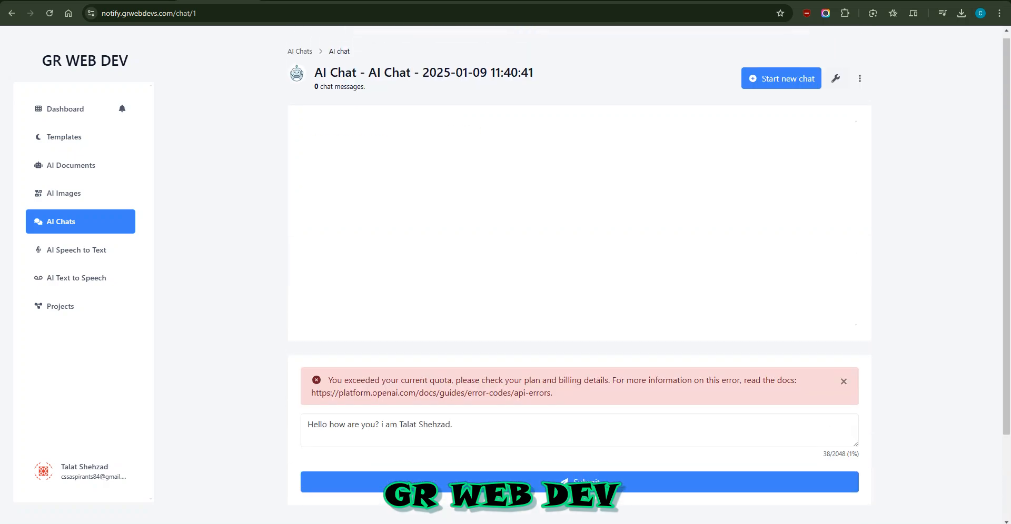
left_click_drag(364, 380, 687, 380)
On OpenAI Platform, check usage cost ($0.00 of $18.00) and open the create-organization form
left_click(687, 380)
left_click(774, 0)
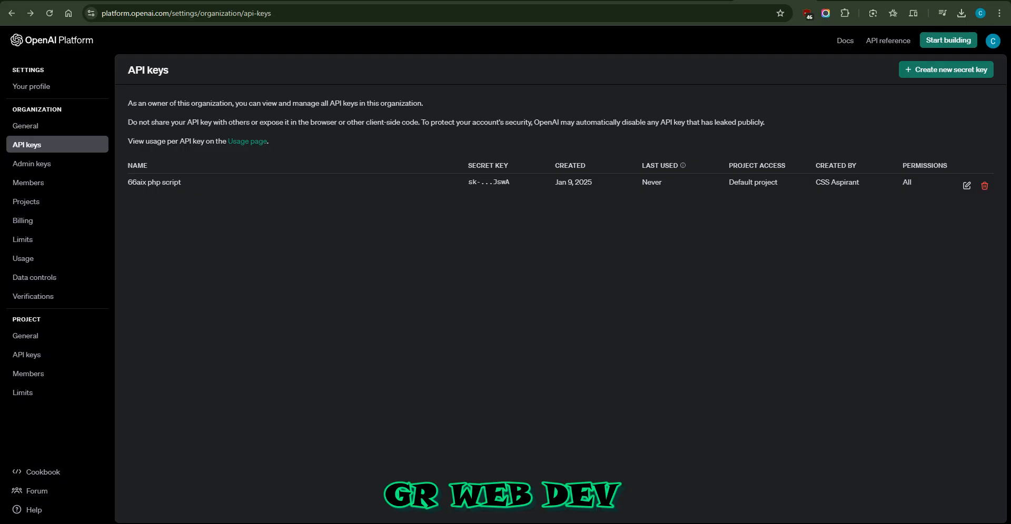
left_click(247, 142)
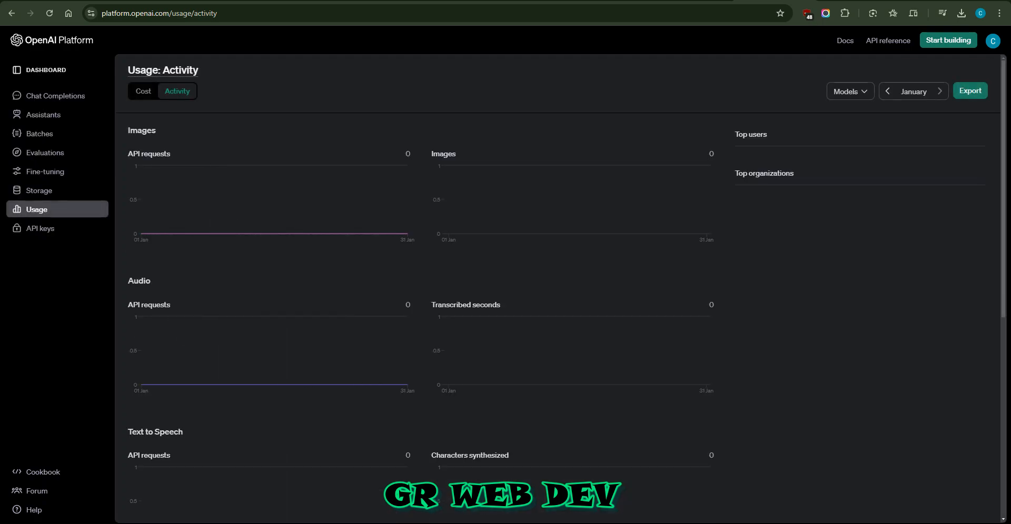
left_click(144, 91)
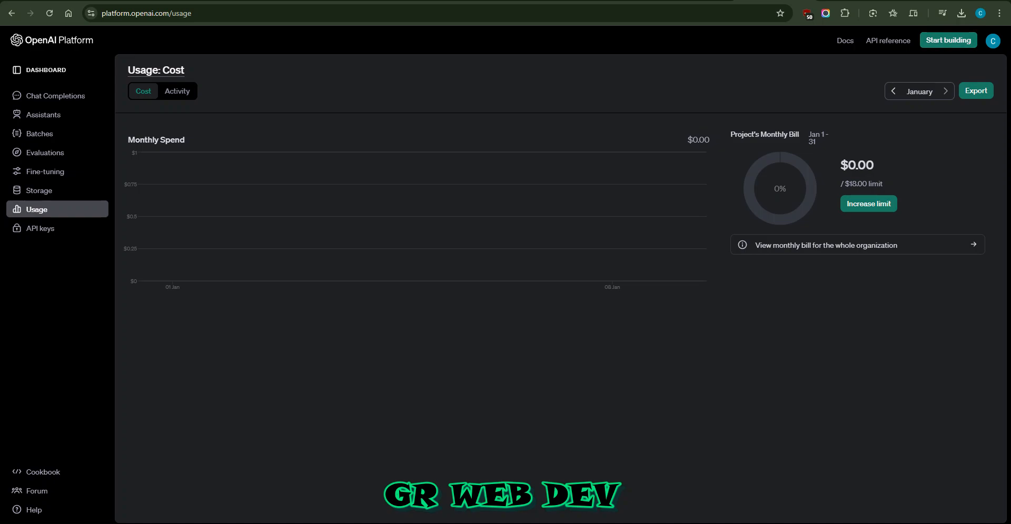
left_click(948, 40)
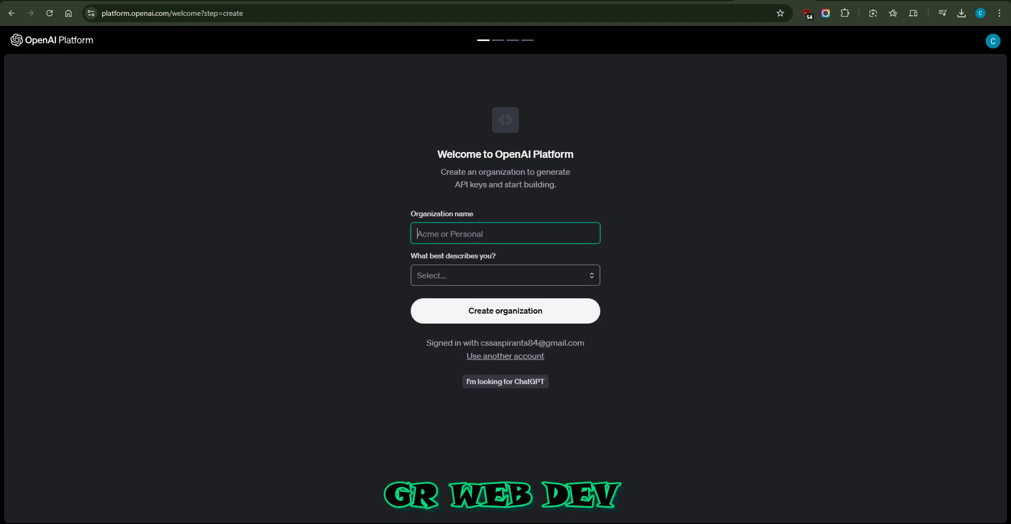
left_click(506, 276)
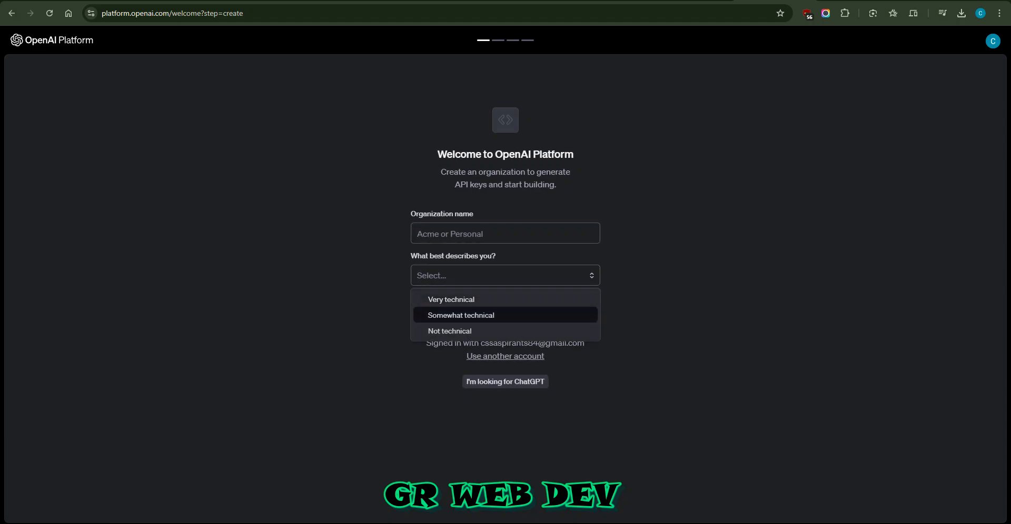
Close the description choices unanswered and return to the 66aix home page
key("Escape")
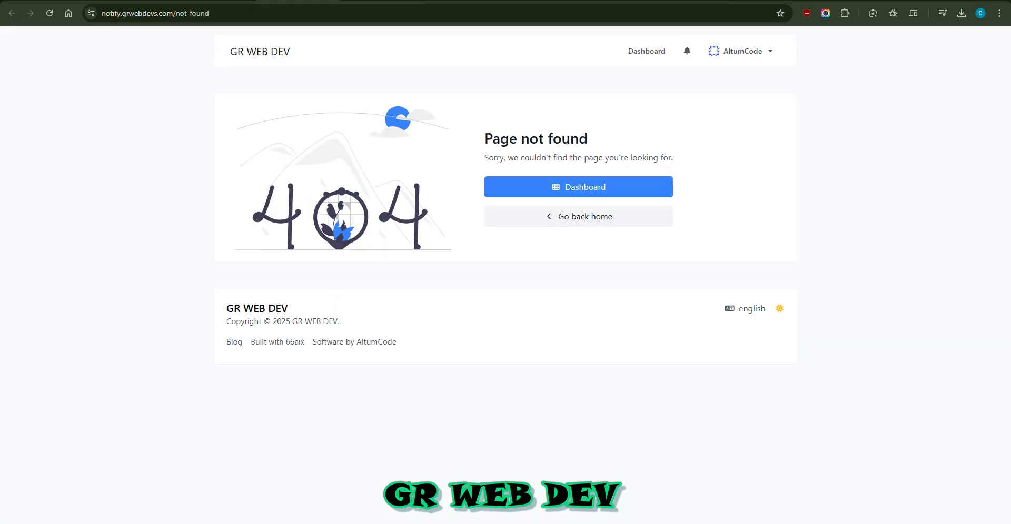
left_click(579, 217)
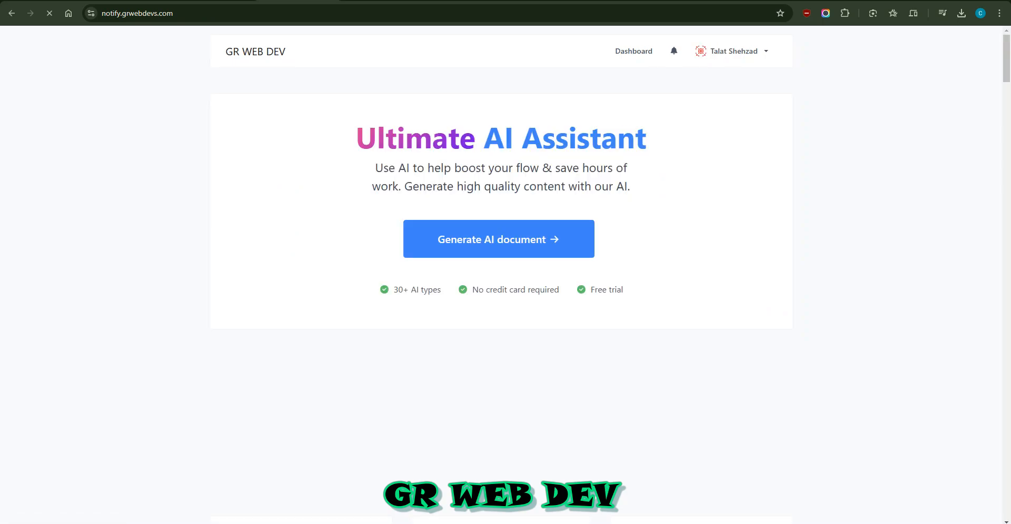
left_click(256, 52)
scroll(505, 273, "down", 5)
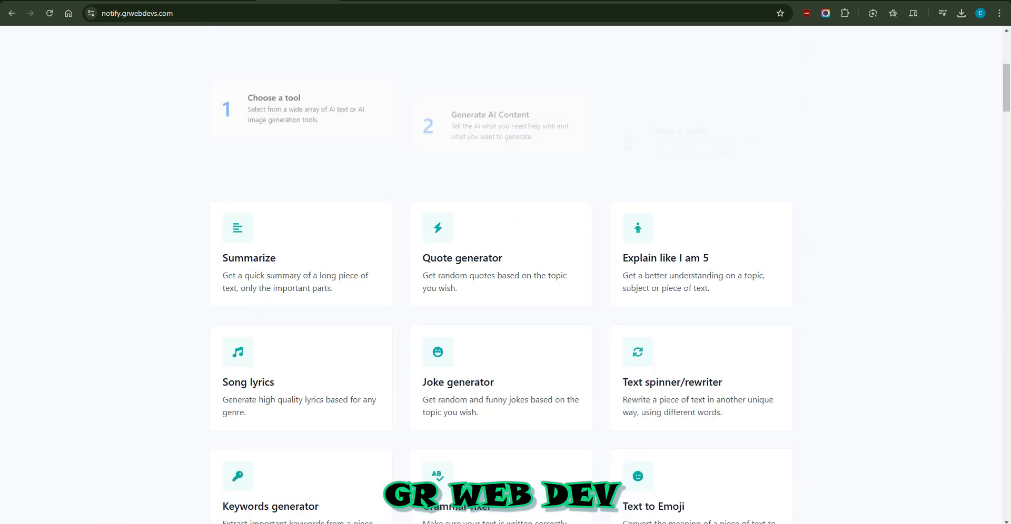
scroll(506, 274, "up", 4)
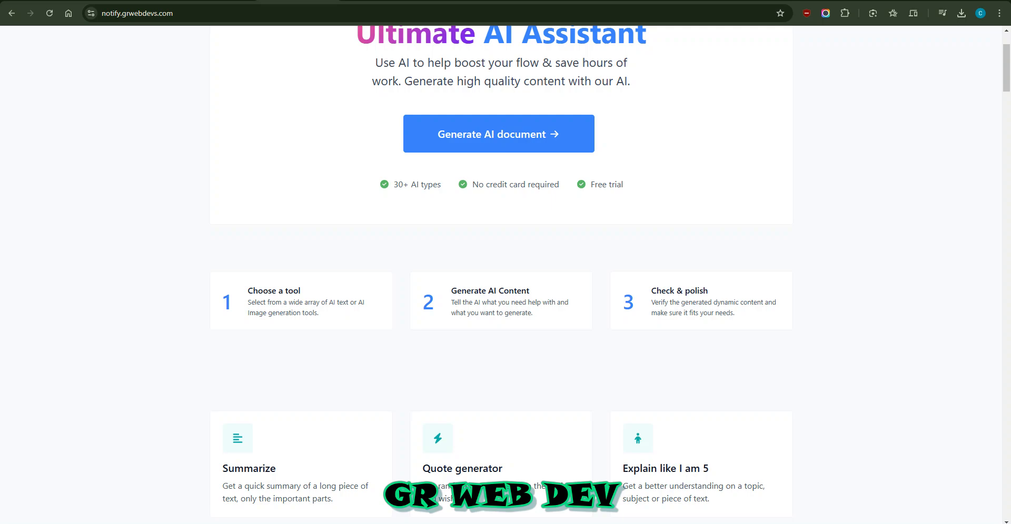
scroll(505, 274, "down", 2)
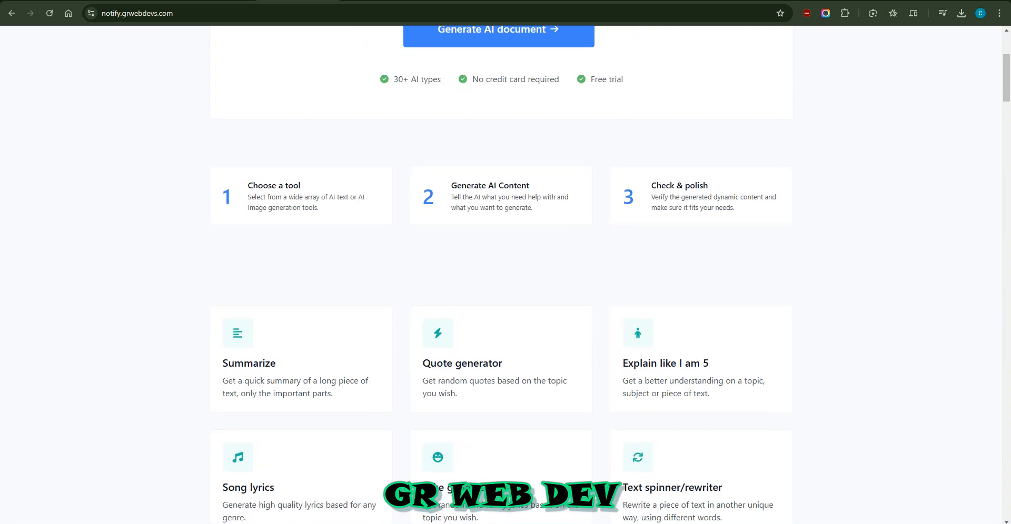
scroll(506, 273, "down", 14)
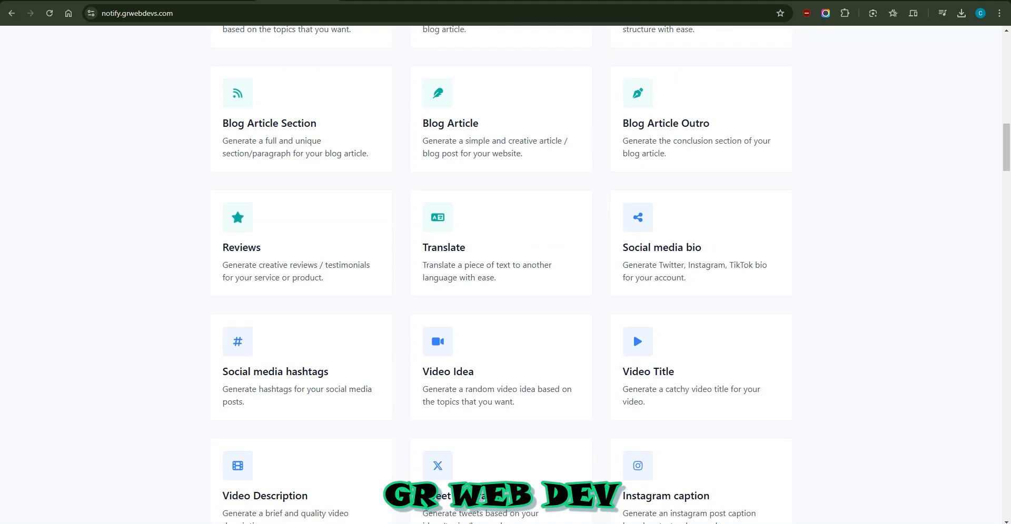
scroll(505, 274, "down", 6)
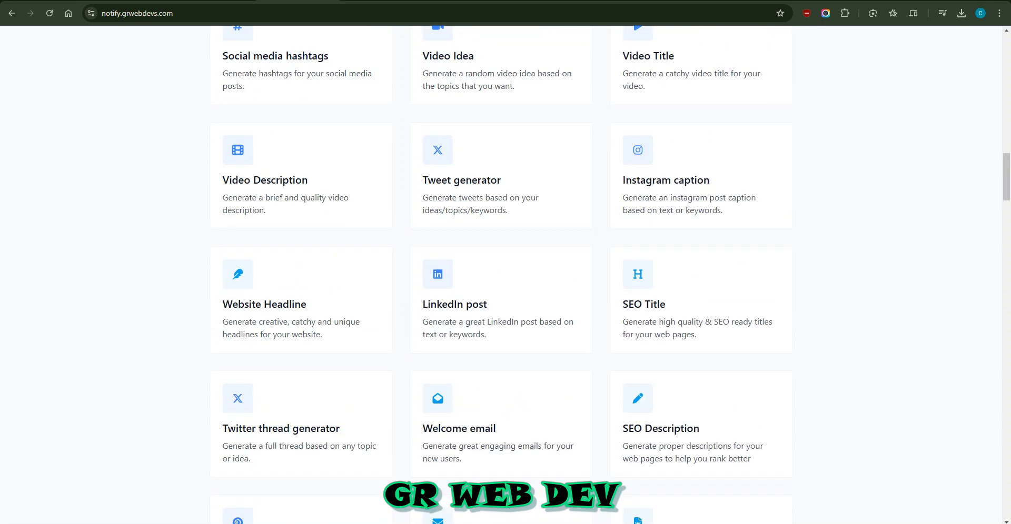
scroll(505, 274, "down", 6)
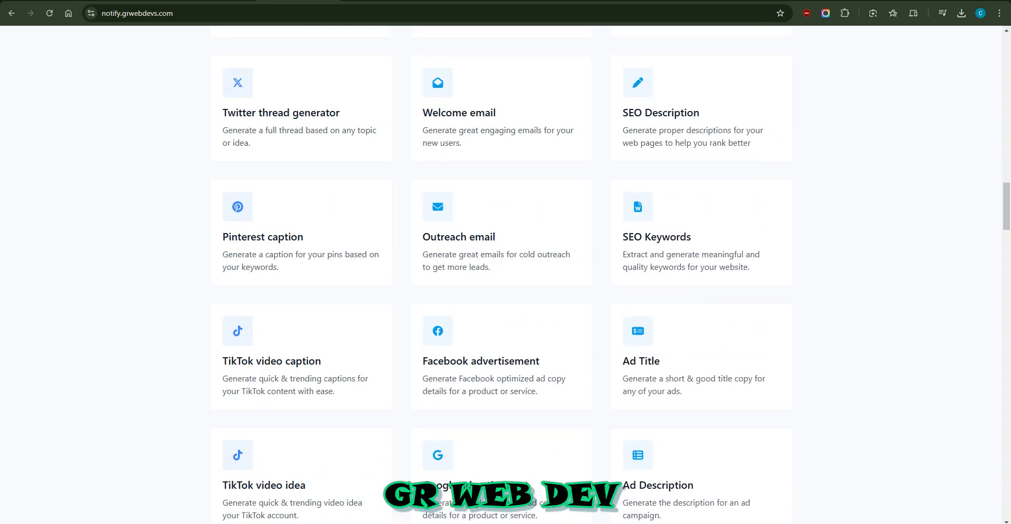
scroll(505, 274, "up", 14)
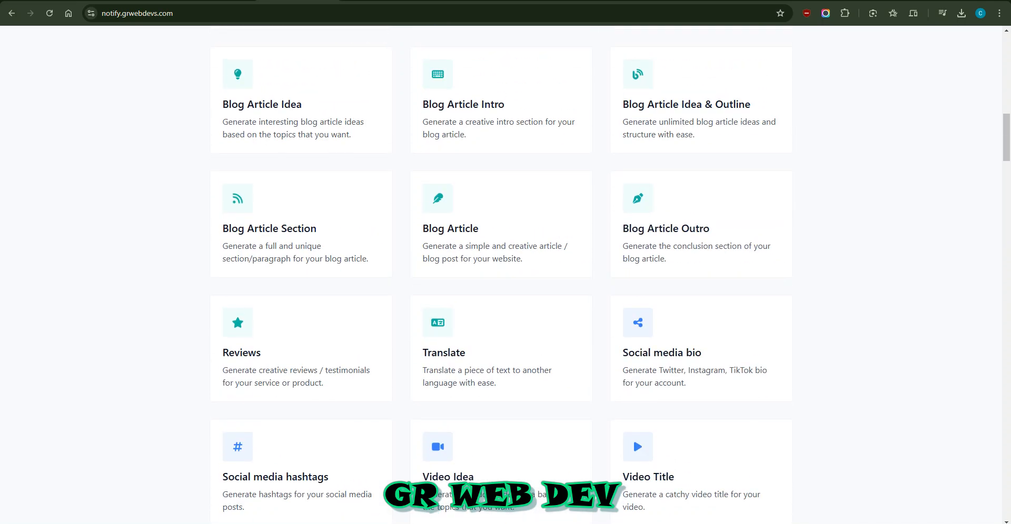
scroll(505, 273, "up", 12)
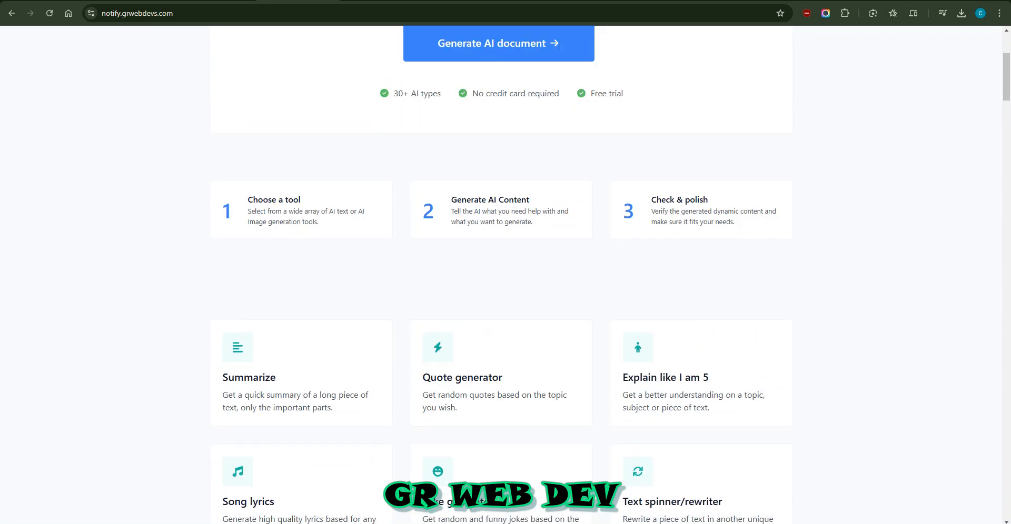
scroll(506, 274, "up", 2)
left_click_drag(451, 290, 569, 303)
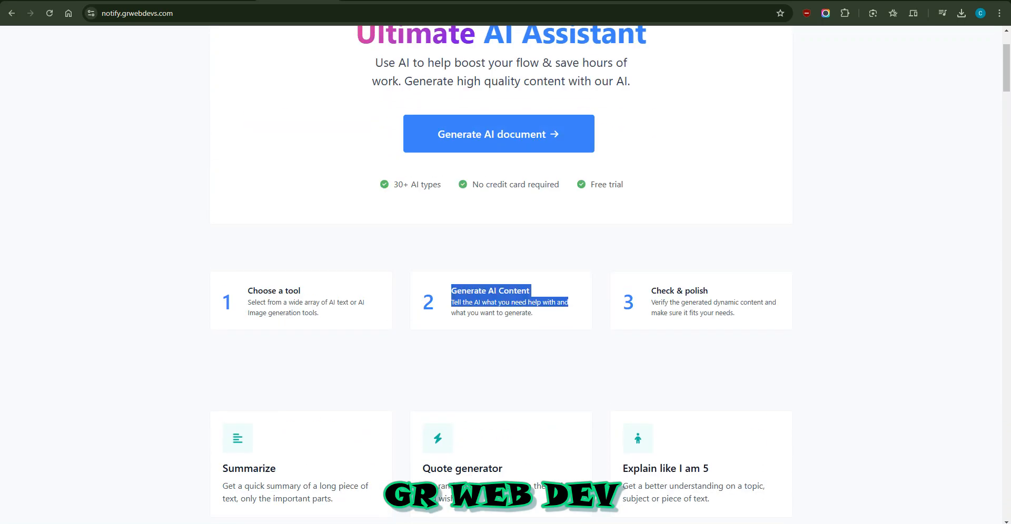
left_click(600, 310)
scroll(600, 311, "down", 20)
scroll(505, 274, "down", 20)
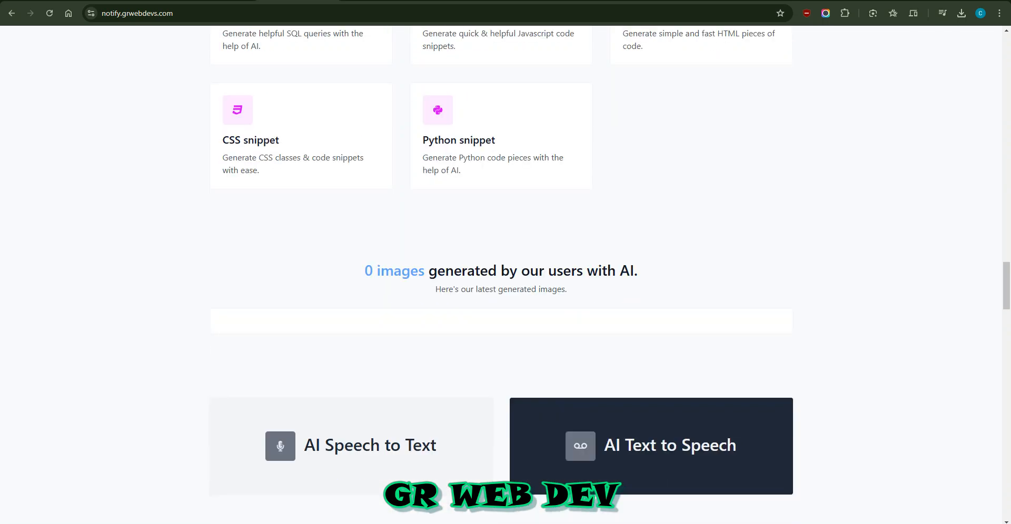
left_click_drag(428, 270, 530, 271)
left_click(530, 271)
scroll(505, 273, "down", 6)
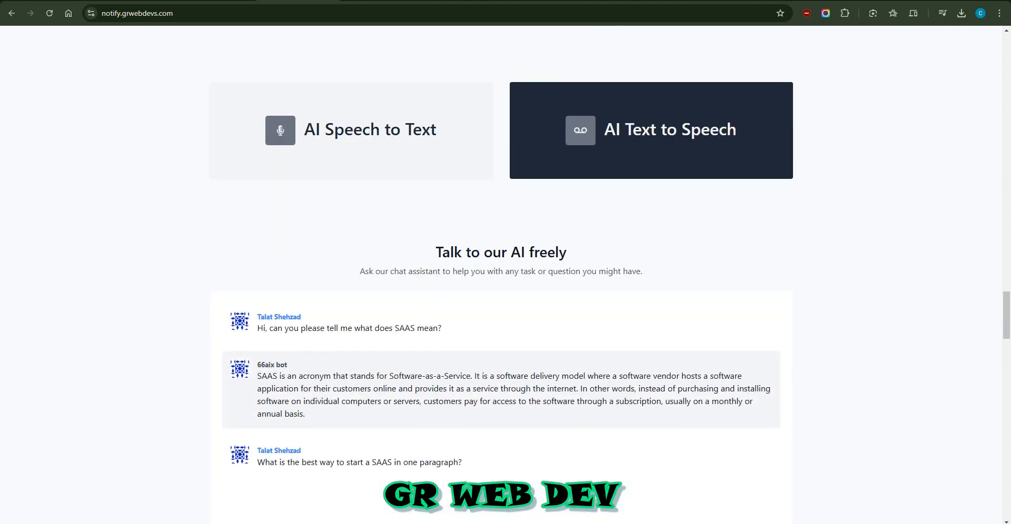
Send Hi to the bot from the landing page's 'Talk to our AI freely' chat demo
scroll(505, 274, "down", 2)
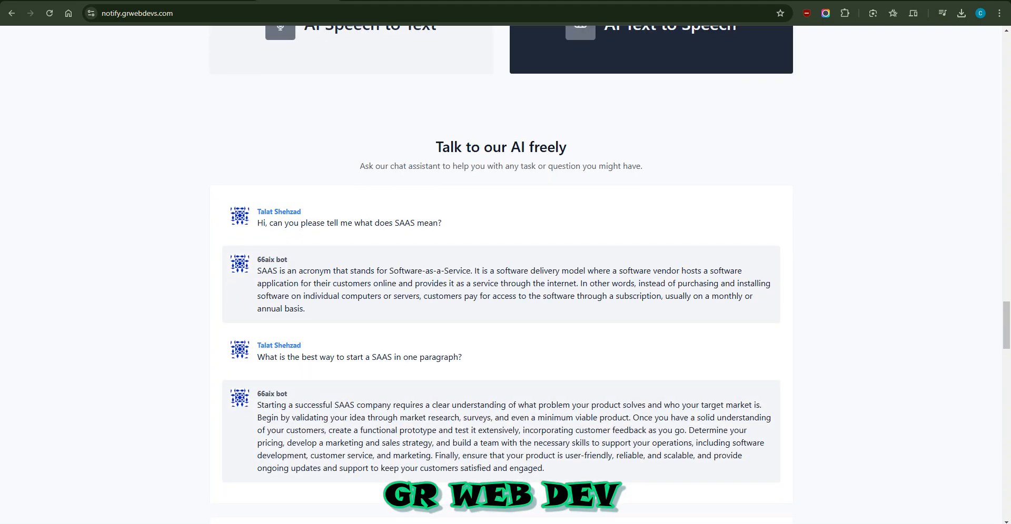
scroll(505, 273, "up", 2)
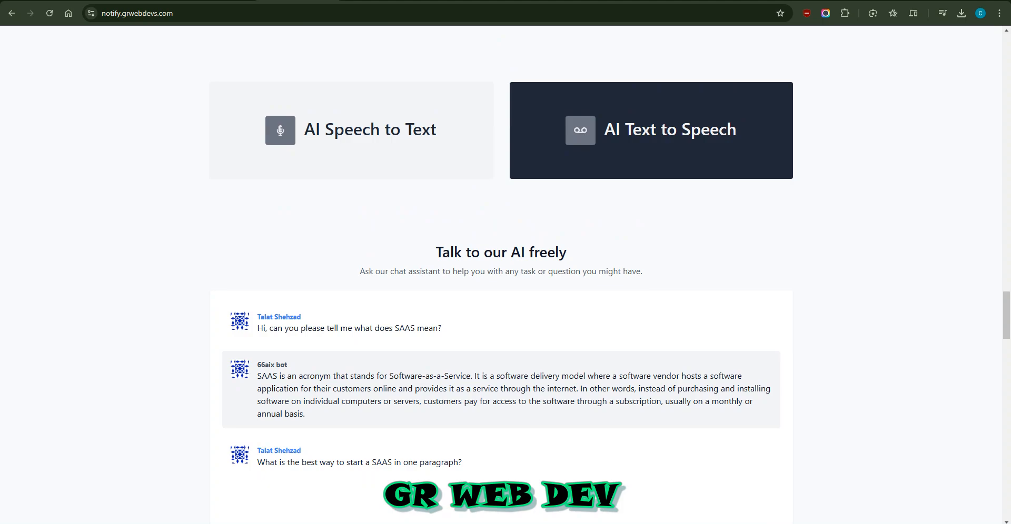
scroll(505, 274, "down", 12)
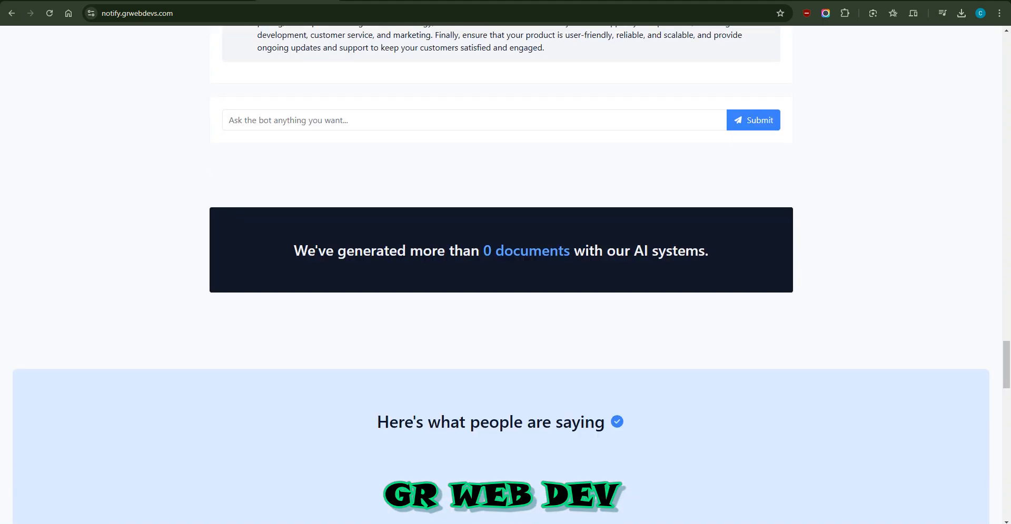
scroll(505, 274, "up", 2)
scroll(506, 274, "up", 4)
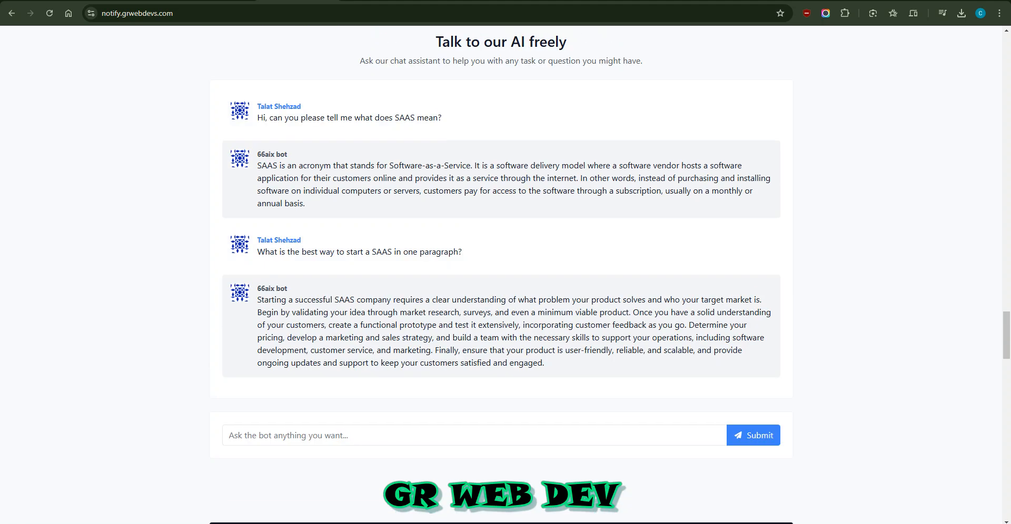
scroll(505, 274, "down", 2)
left_click(474, 330)
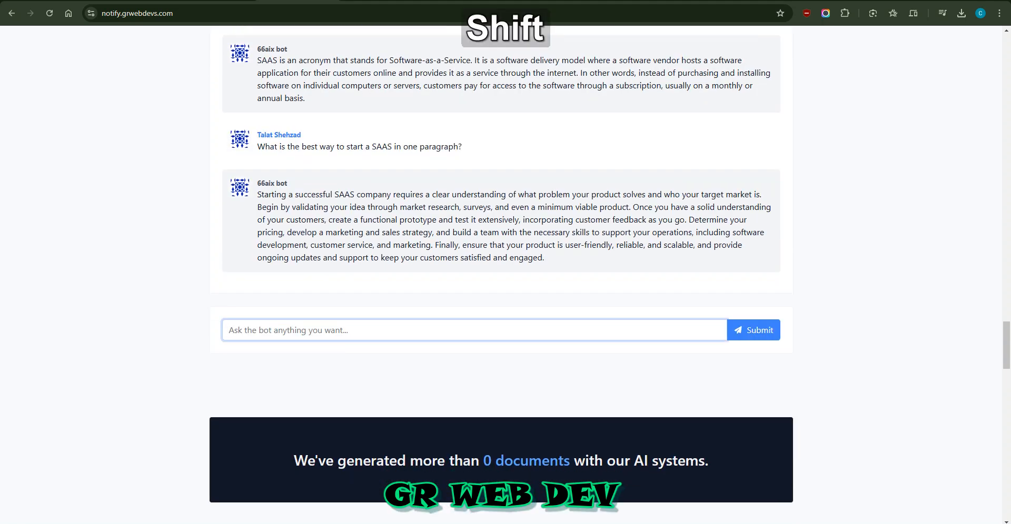
type("Hi.")
key("ctrl+Return")
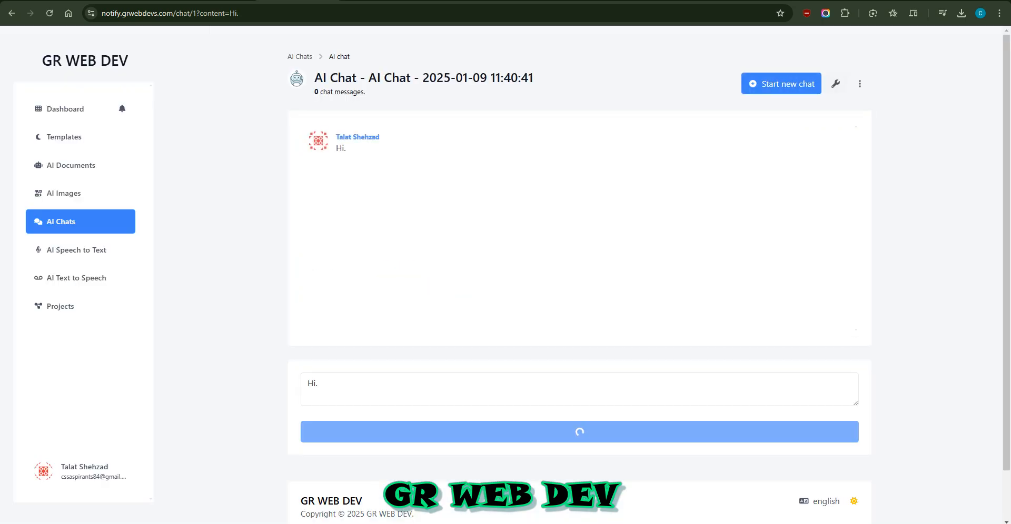
Review the chat's quota-exceeded error, then return to the 66aix homepage via the site logo
left_click_drag(400, 285, 481, 285)
left_click(481, 285)
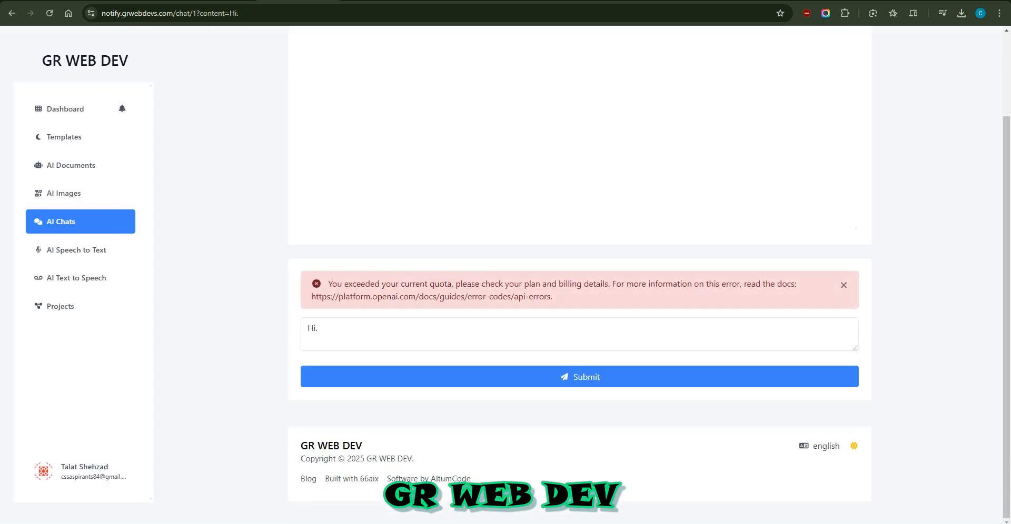
scroll(481, 285, "up", 3)
left_click(84, 61)
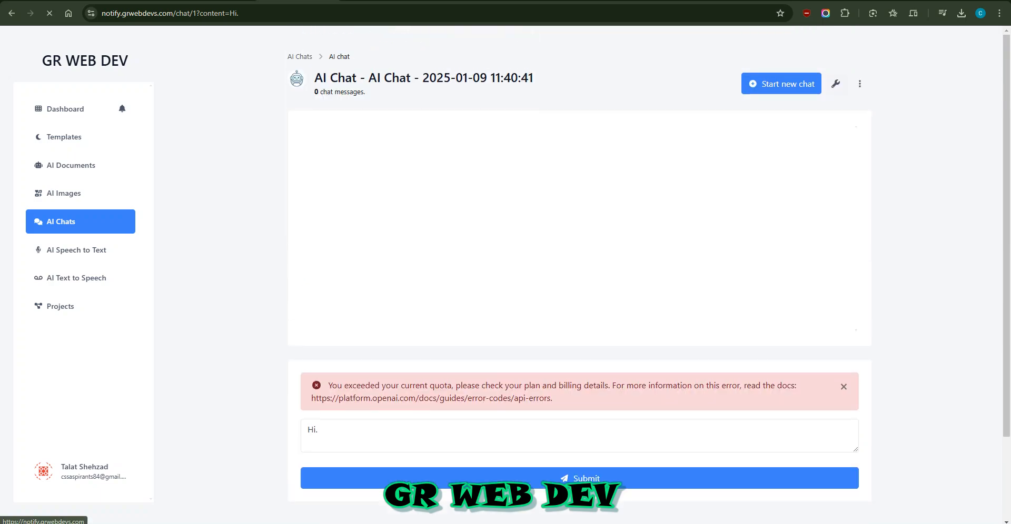
scroll(500, 263, "down", 15)
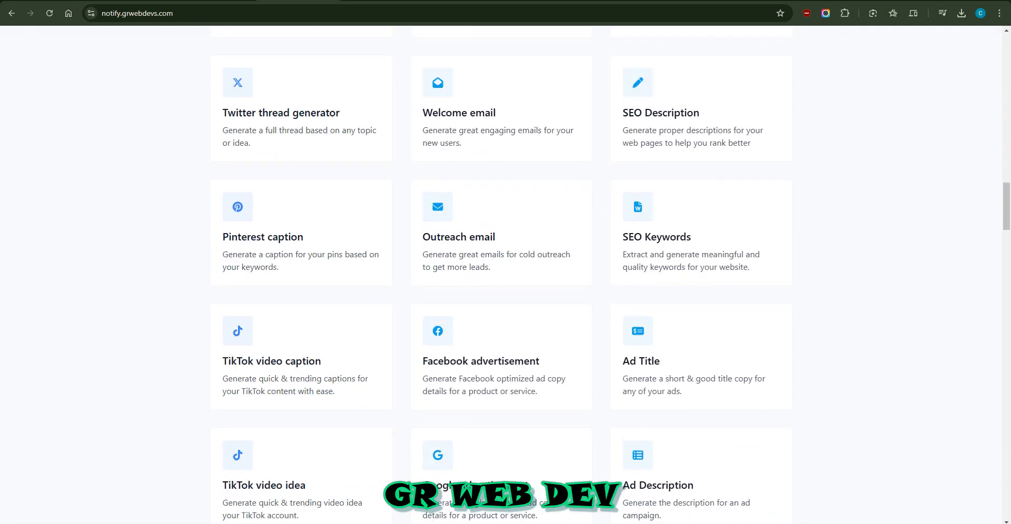
Switch the whole site to dark mode from the footer's sun icon
key("End")
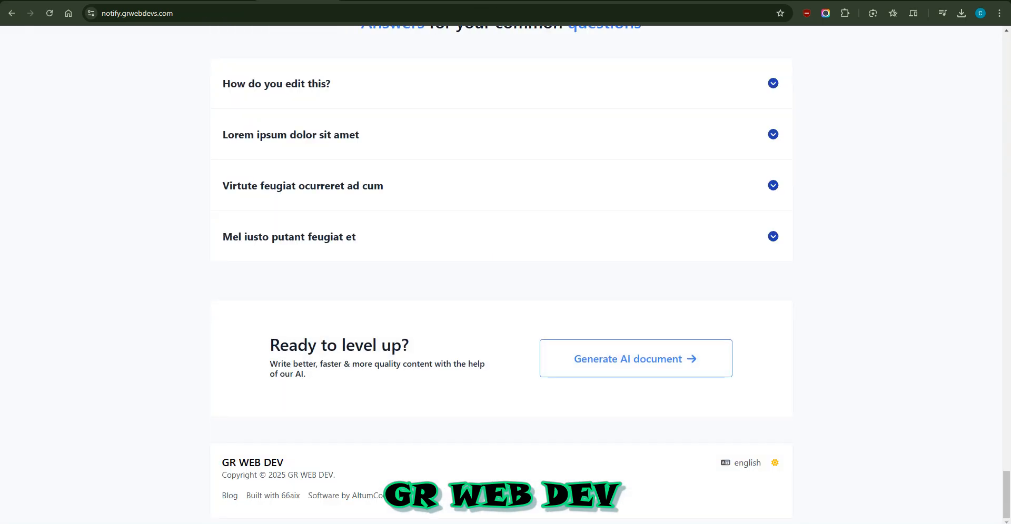
left_click_drag(355, 346, 352, 364)
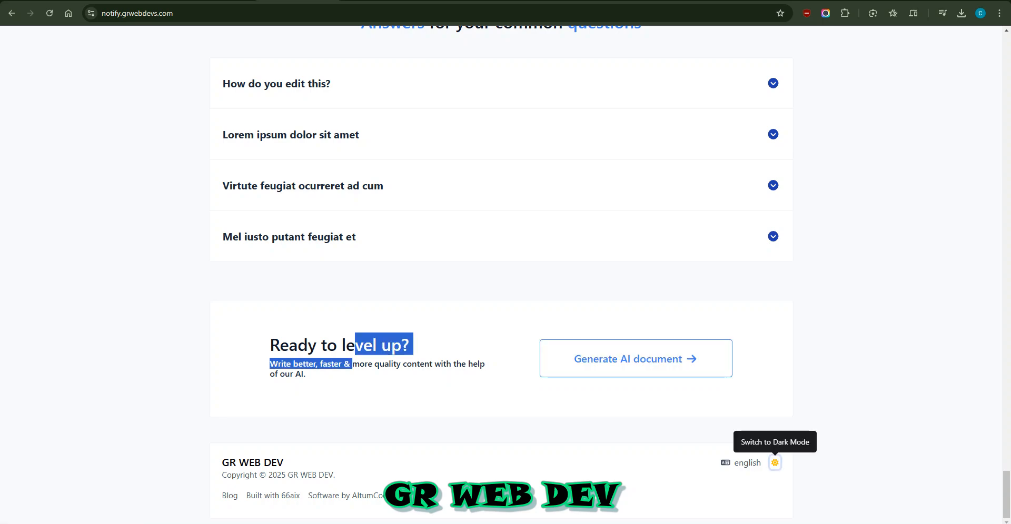
left_click(775, 462)
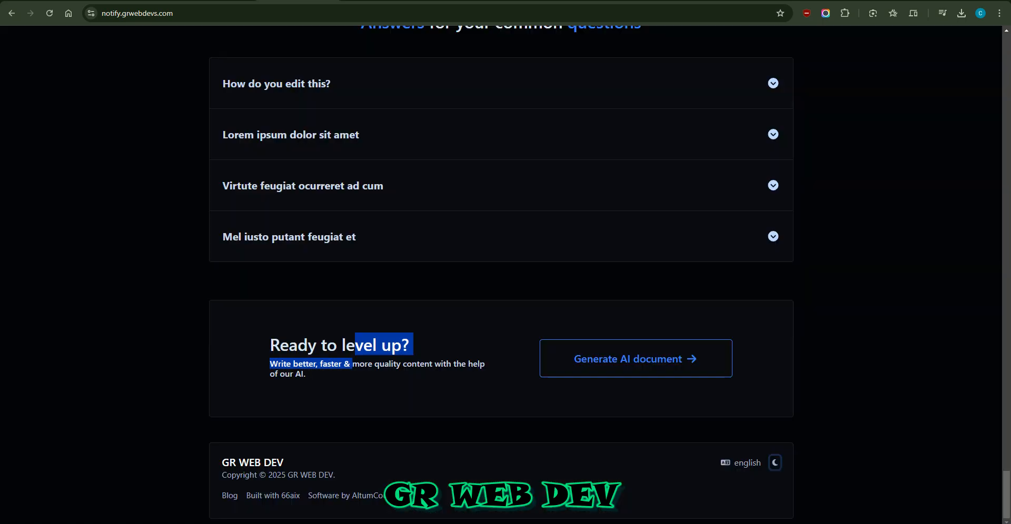
Expand the FAQ answers: How do you edit this?, Lorem ipsum, Virtute feugiat, Mel iusto putant
scroll(505, 263, "up", 4)
left_click(501, 294)
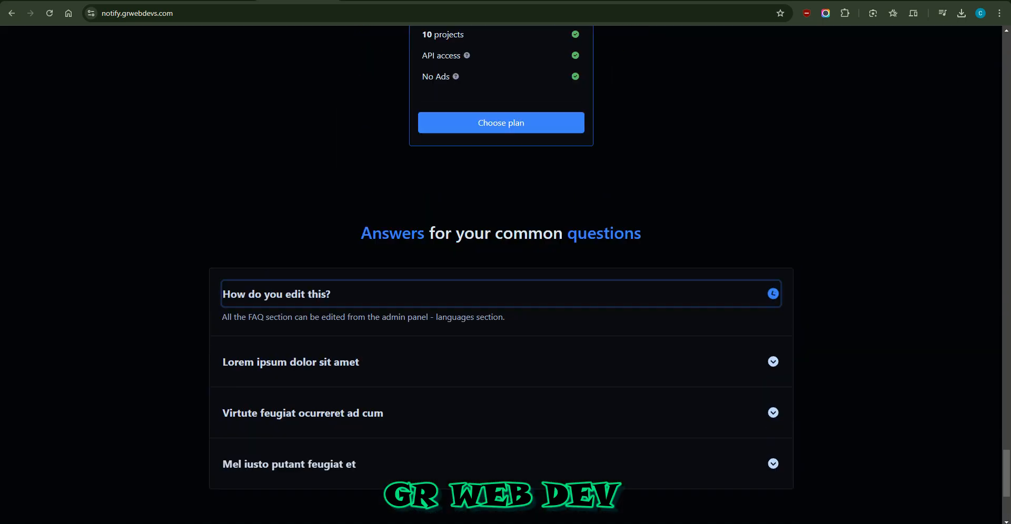
scroll(501, 295, "down", 2)
left_click(501, 257)
left_click(501, 321)
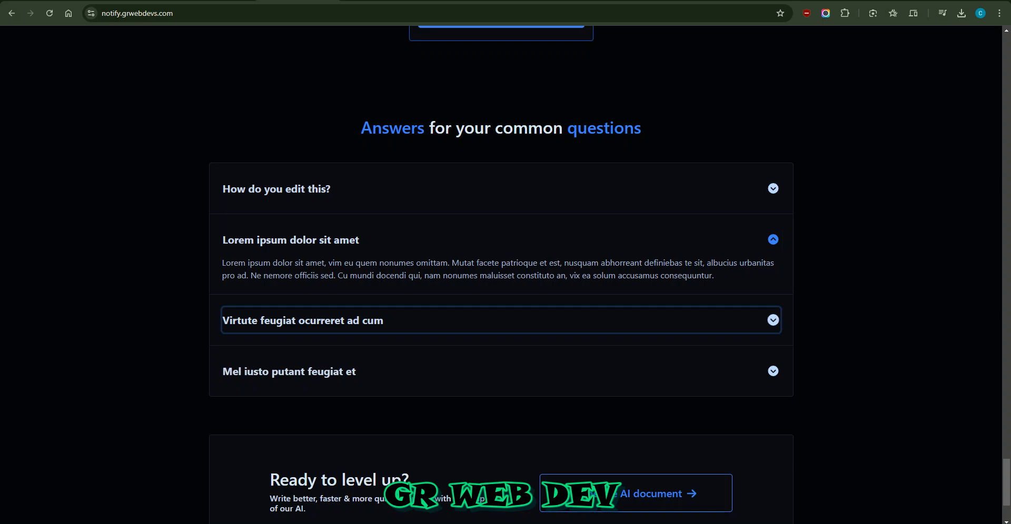
left_click(501, 395)
left_click(502, 189)
Scroll to the pricing section and choose the Free plan to enter the dashboard
scroll(501, 211, "up", 7)
scroll(501, 263, "up", 6)
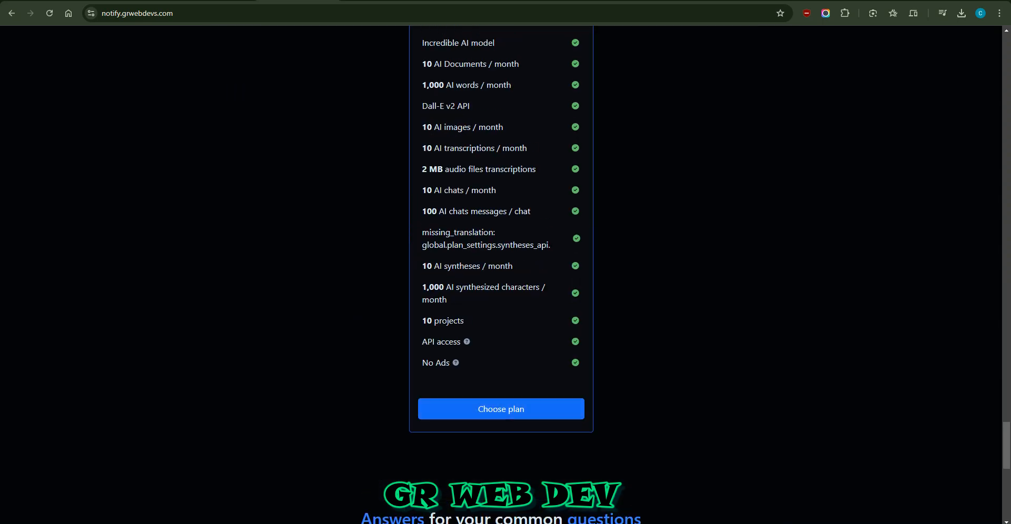
scroll(501, 263, "down", 4)
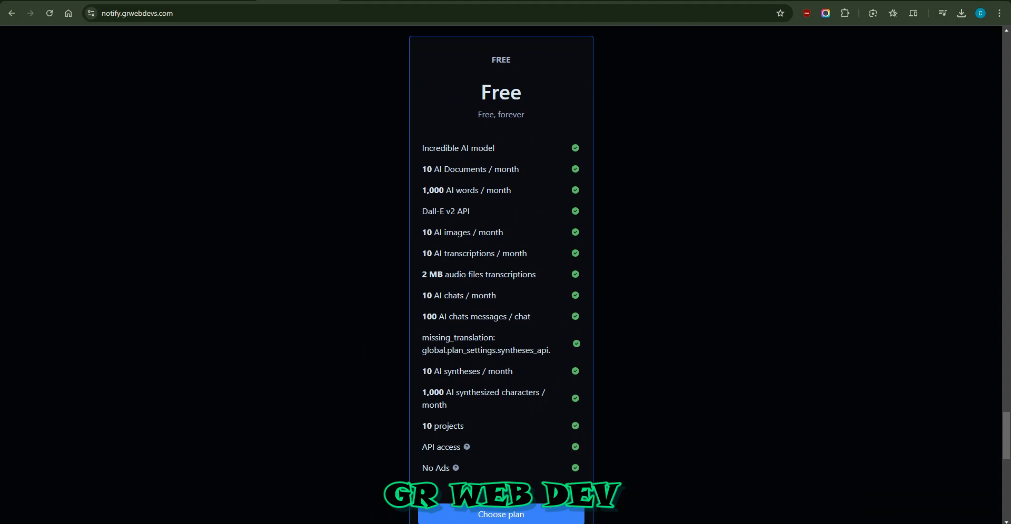
scroll(500, 409, "down", 2)
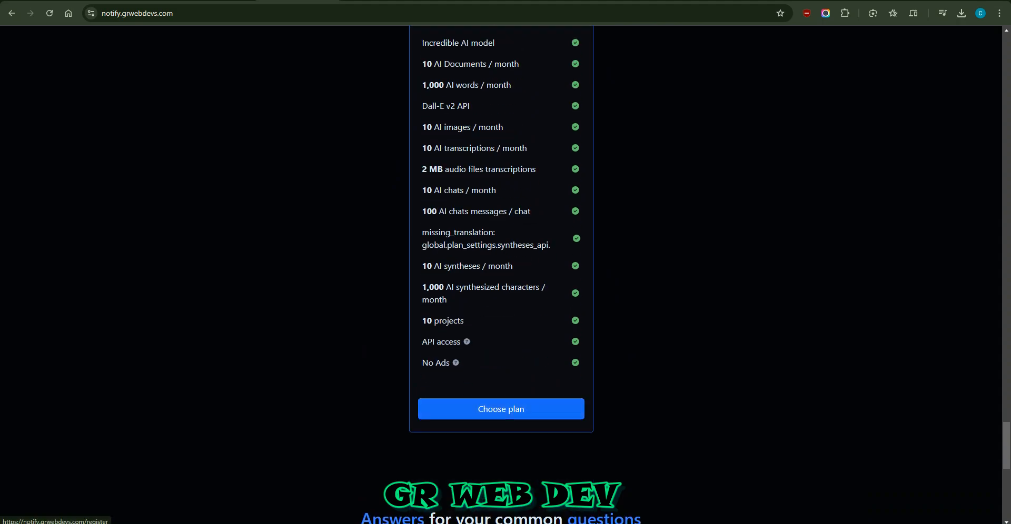
left_click(501, 409)
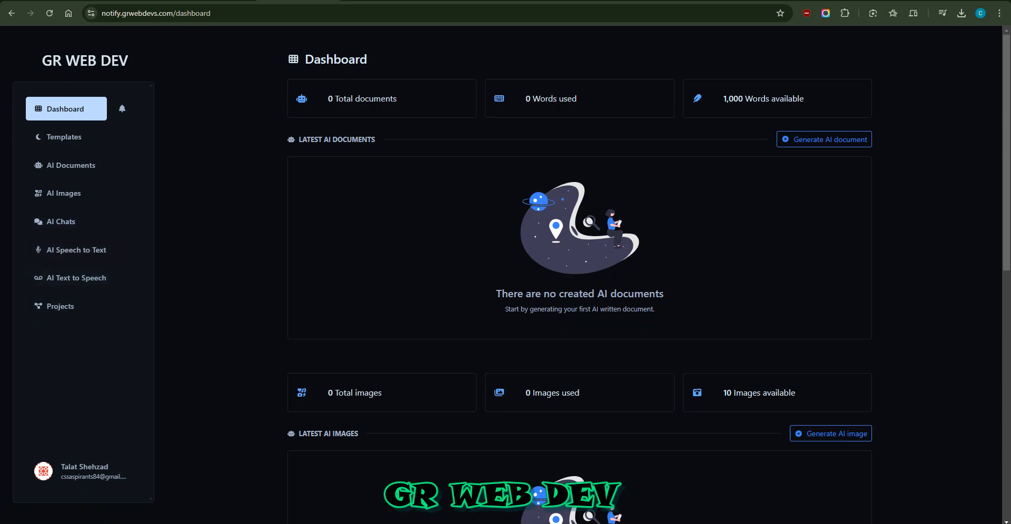
Check the dashboard's zero documents, images and transcriptions, then open Account from the user menu
scroll(579, 273, "down", 2)
scroll(579, 274, "up", 2)
scroll(579, 274, "down", 8)
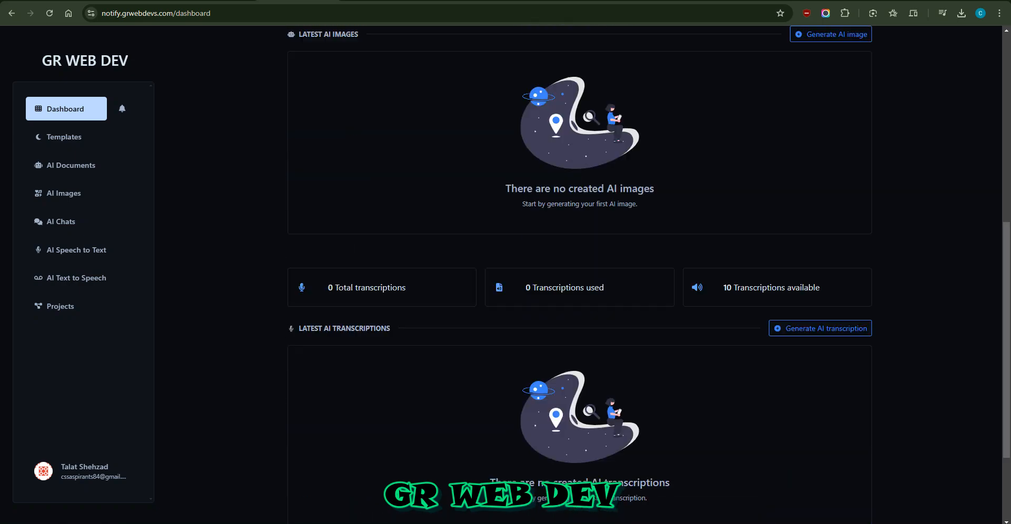
scroll(579, 274, "down", 3)
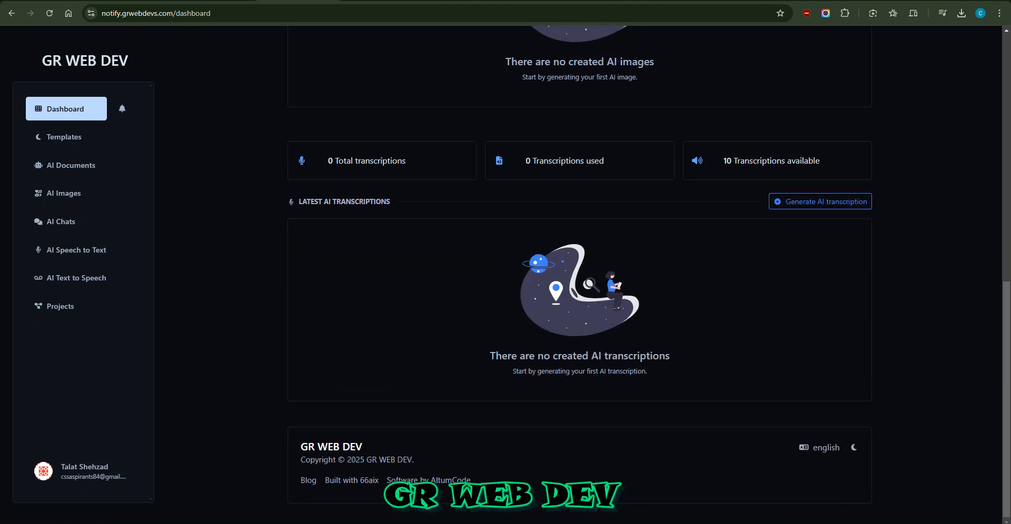
scroll(579, 274, "up", 4)
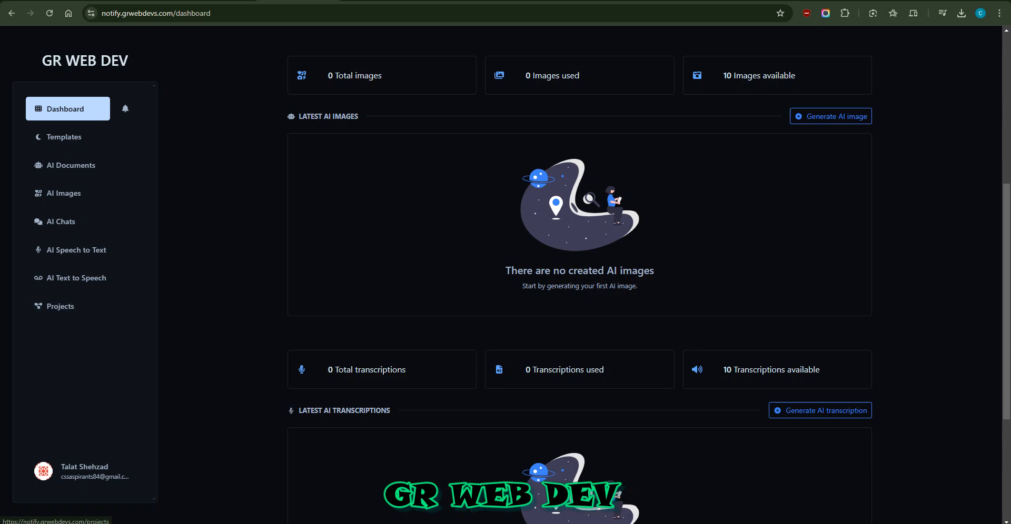
left_click(84, 472)
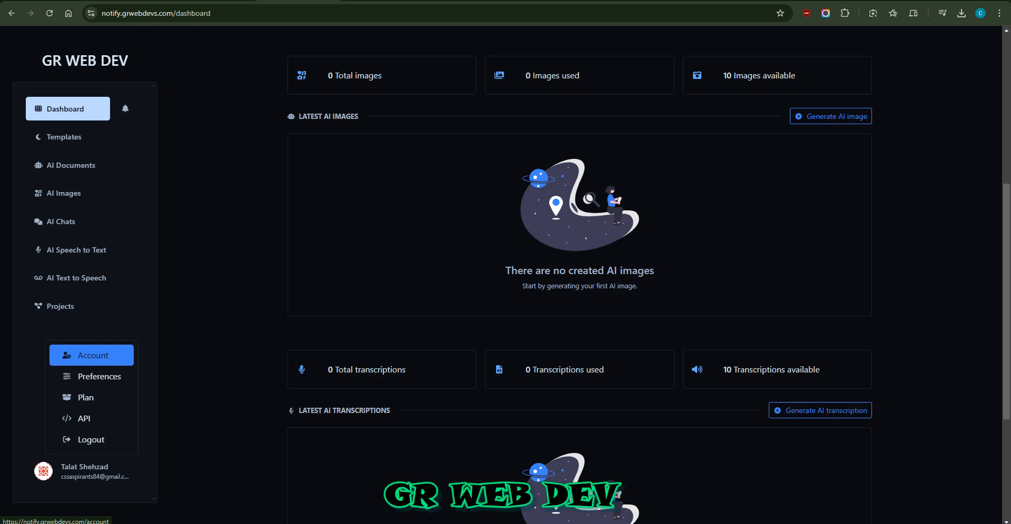
left_click(92, 356)
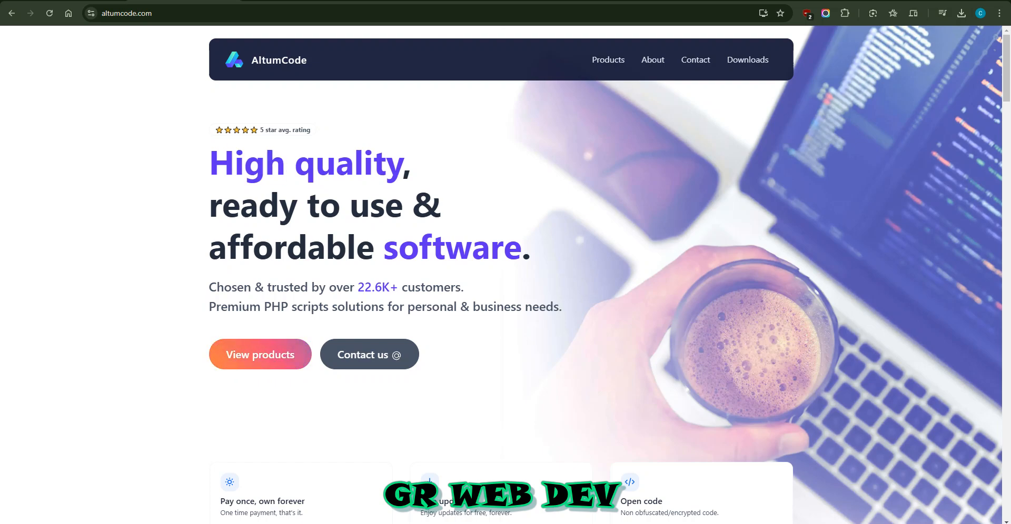
left_click_drag(503, 247, 400, 247)
left_click(400, 248)
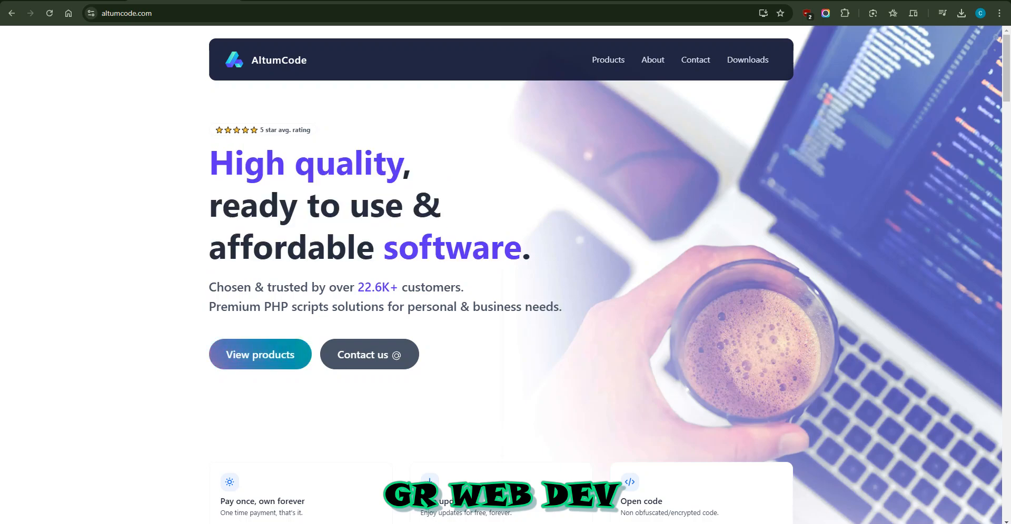
scroll(400, 248, "down", 6)
scroll(400, 247, "up", 2)
scroll(400, 248, "up", 4)
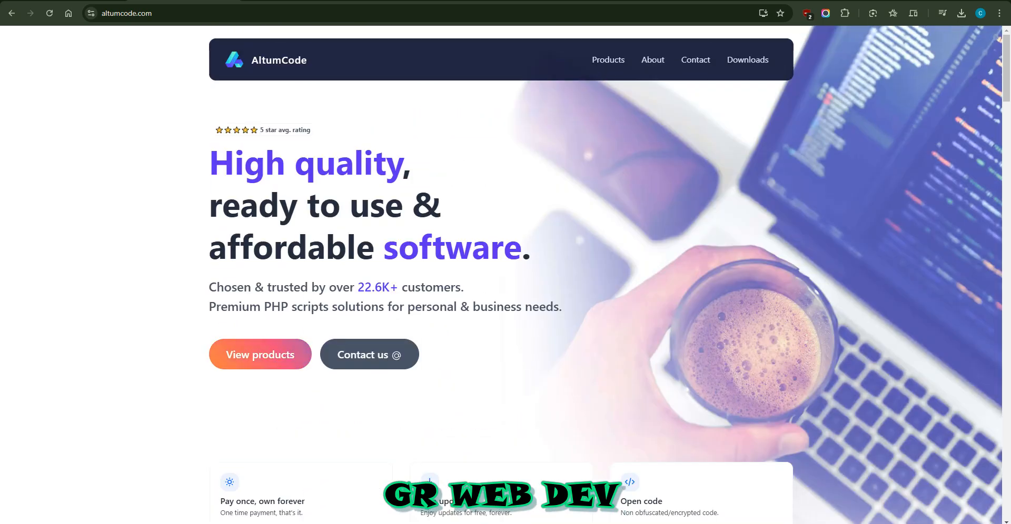